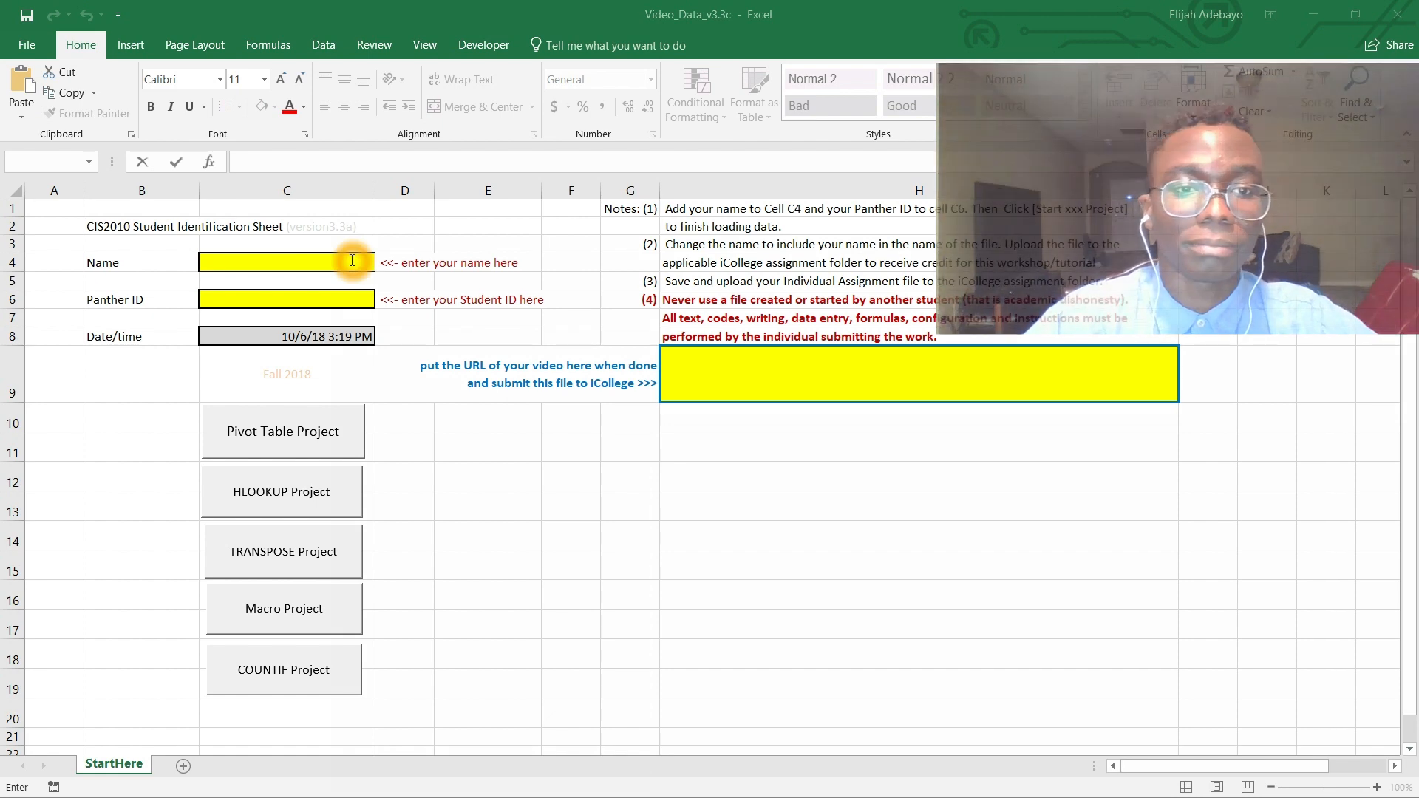
Step: Enter your name in the Name cell and your student ID in the Panther ID cell of the identification sheet
{"action": "double_click", "coordinate": [352, 261]}
{"action": "type", "text": "E"}
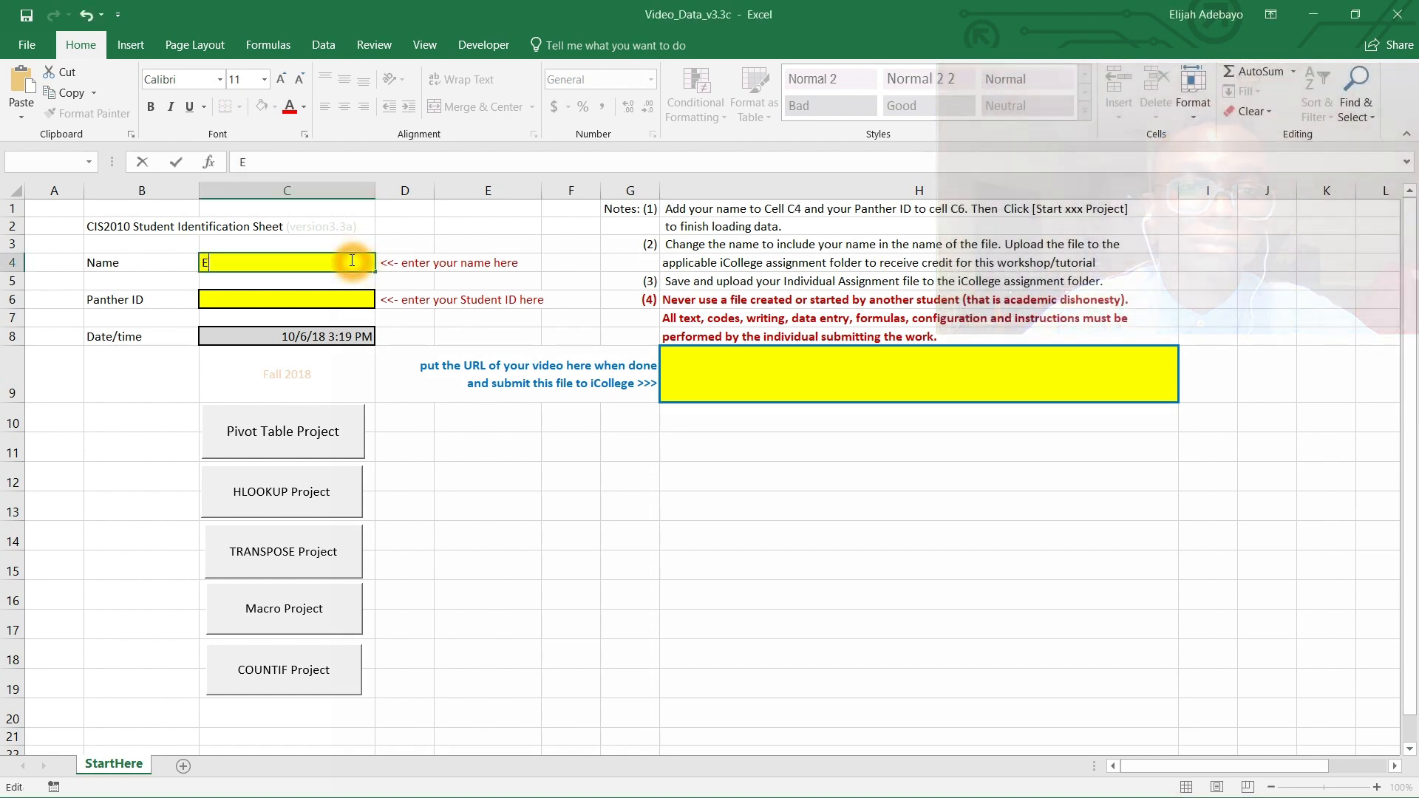
{"action": "type", "text": "lijah Adebayo"}
{"action": "left_click", "coordinate": [320, 300]}
{"action": "type", "text": "00"}
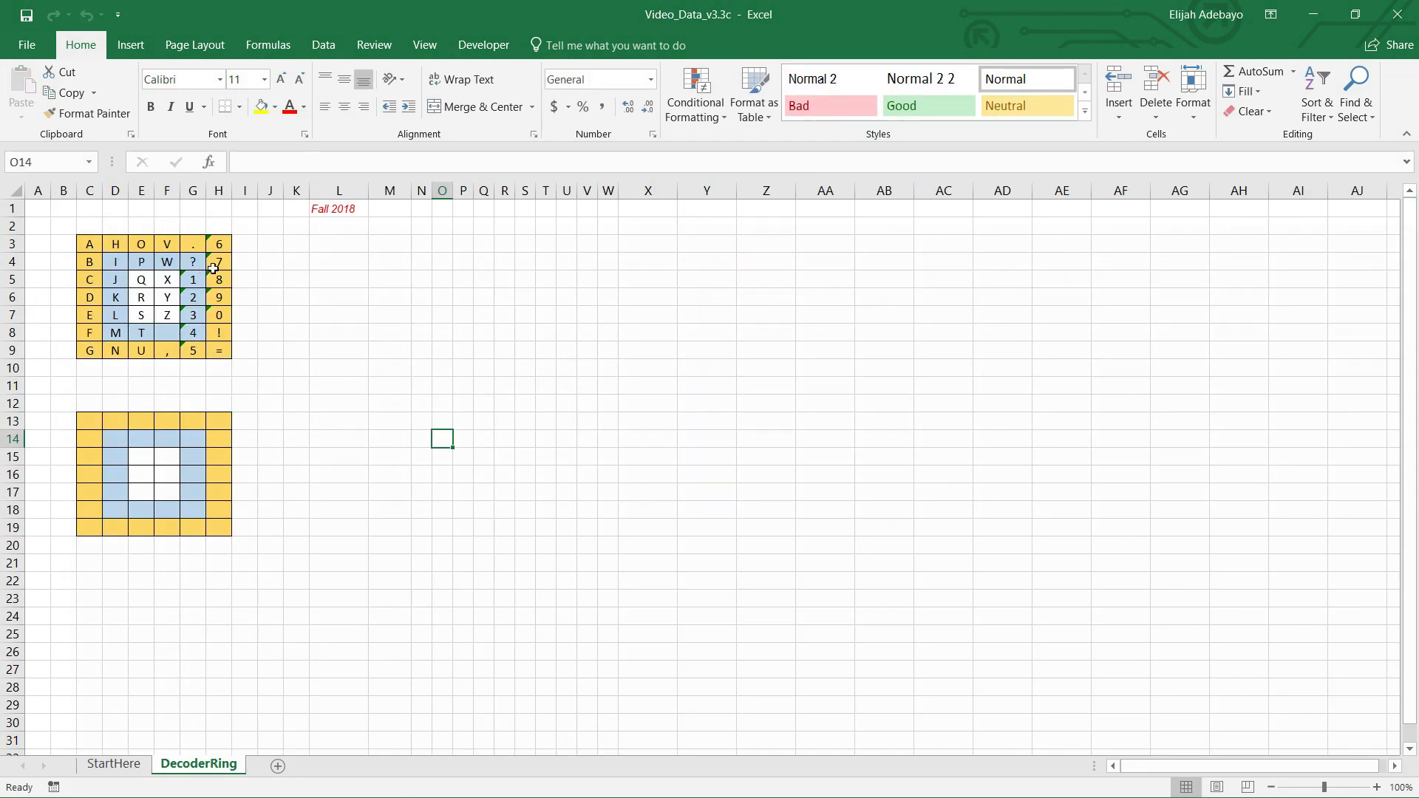
Step: Create a copy of the DecoderRing sheet, placed before the original DecoderRing sheet
{"action": "left_click", "coordinate": [138, 351]}
{"action": "right_click", "coordinate": [199, 769]}
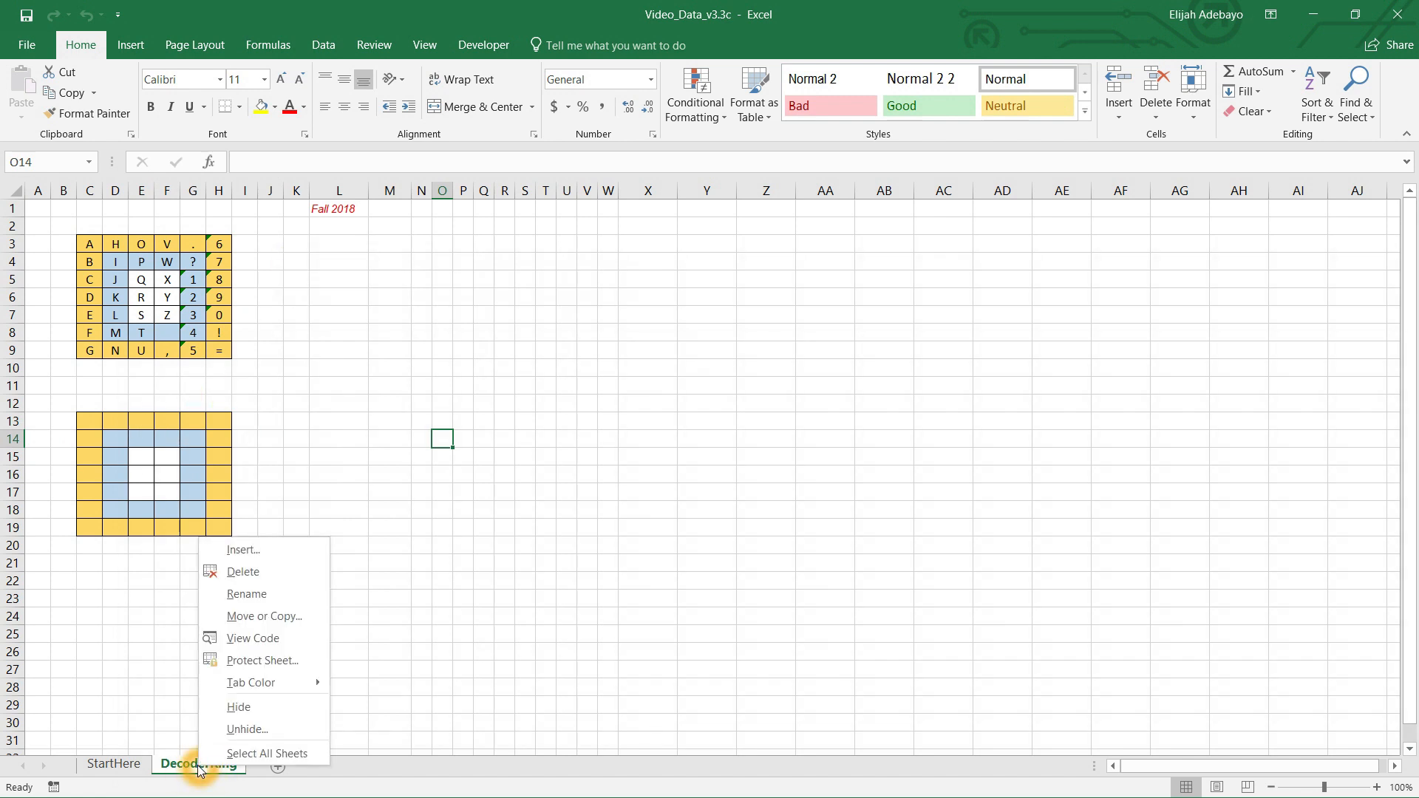
{"action": "left_click", "coordinate": [267, 619]}
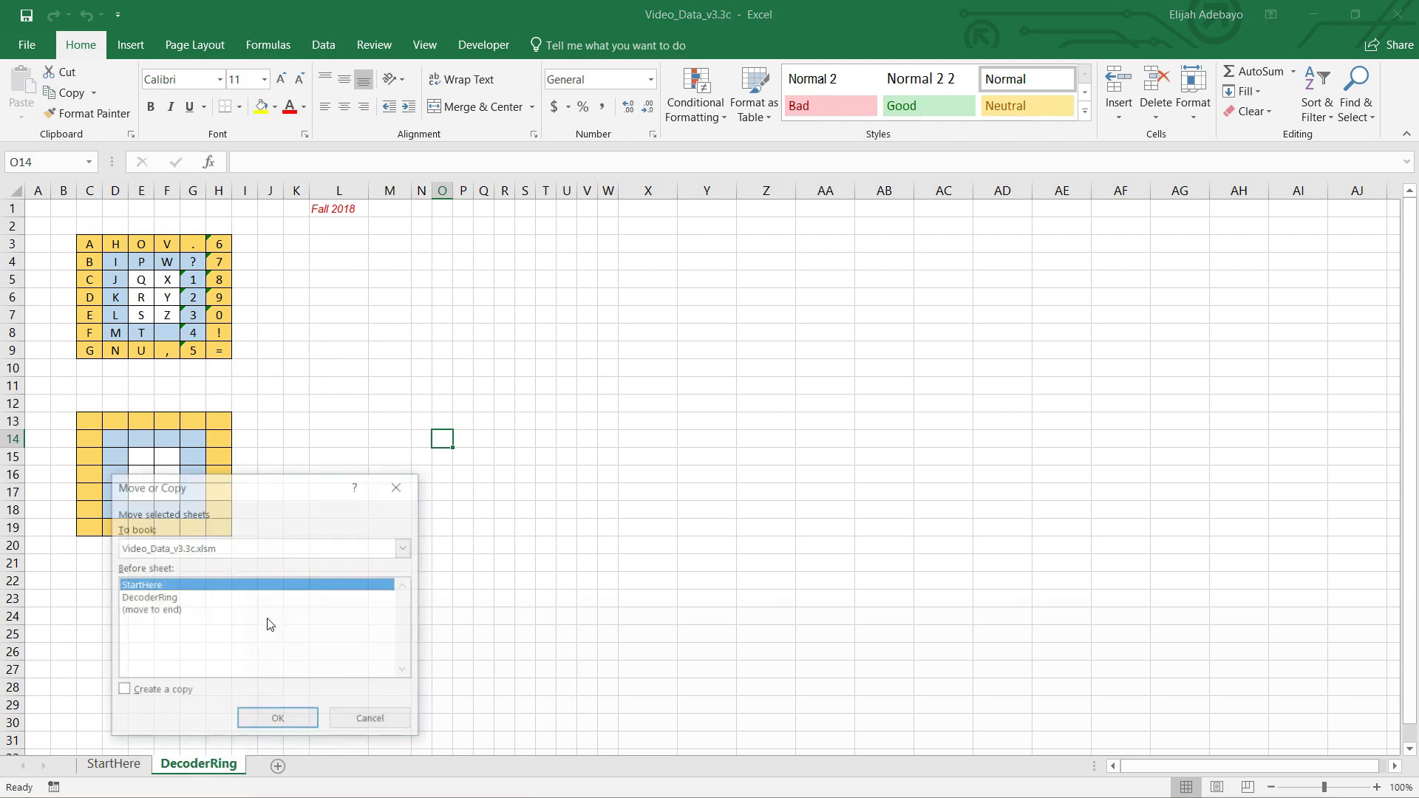
{"action": "left_click", "coordinate": [163, 598]}
{"action": "left_click", "coordinate": [121, 694]}
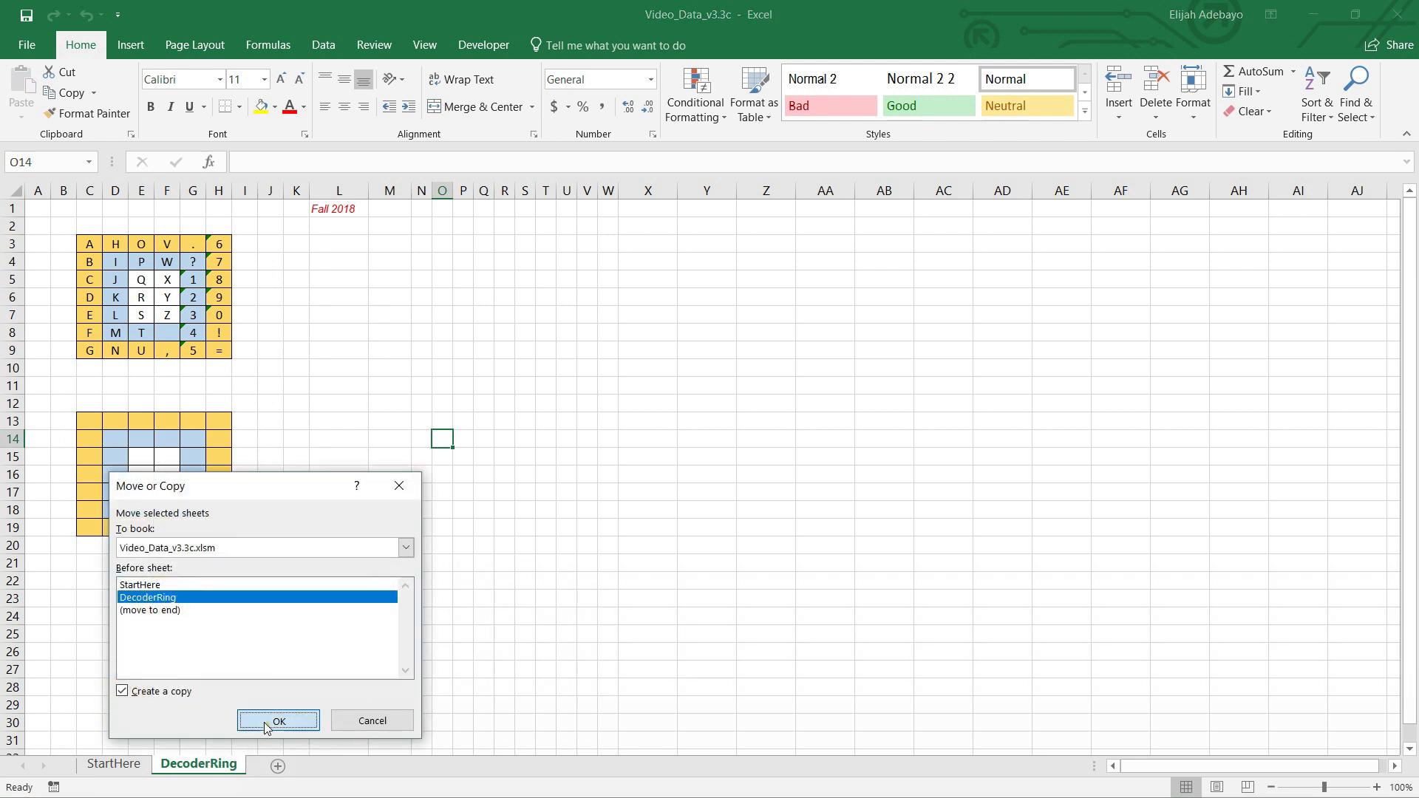
{"action": "left_click", "coordinate": [274, 722]}
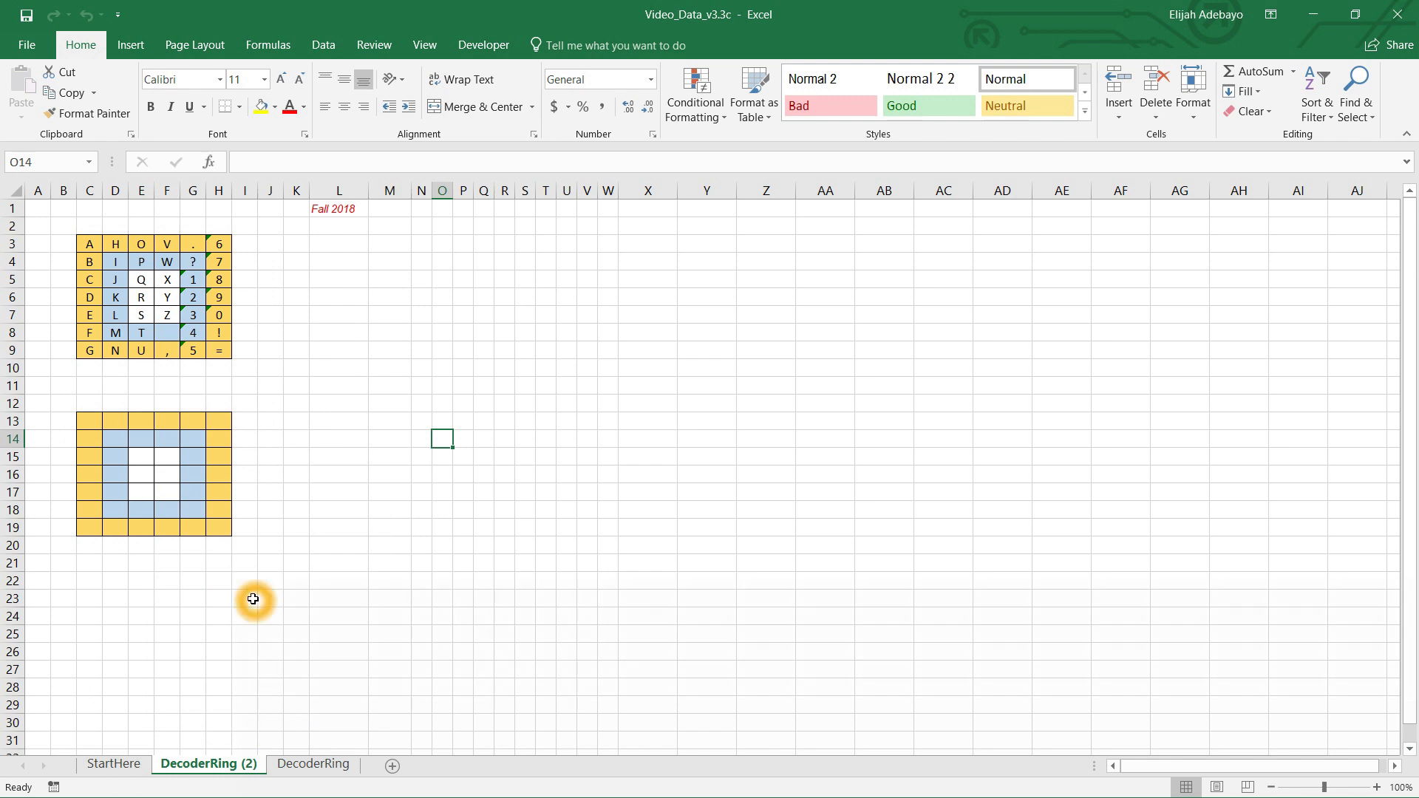
Step: Start recording a macro named CopyMacro with shortcut Ctrl+P on the original DecoderRing sheet
{"action": "left_click", "coordinate": [311, 763]}
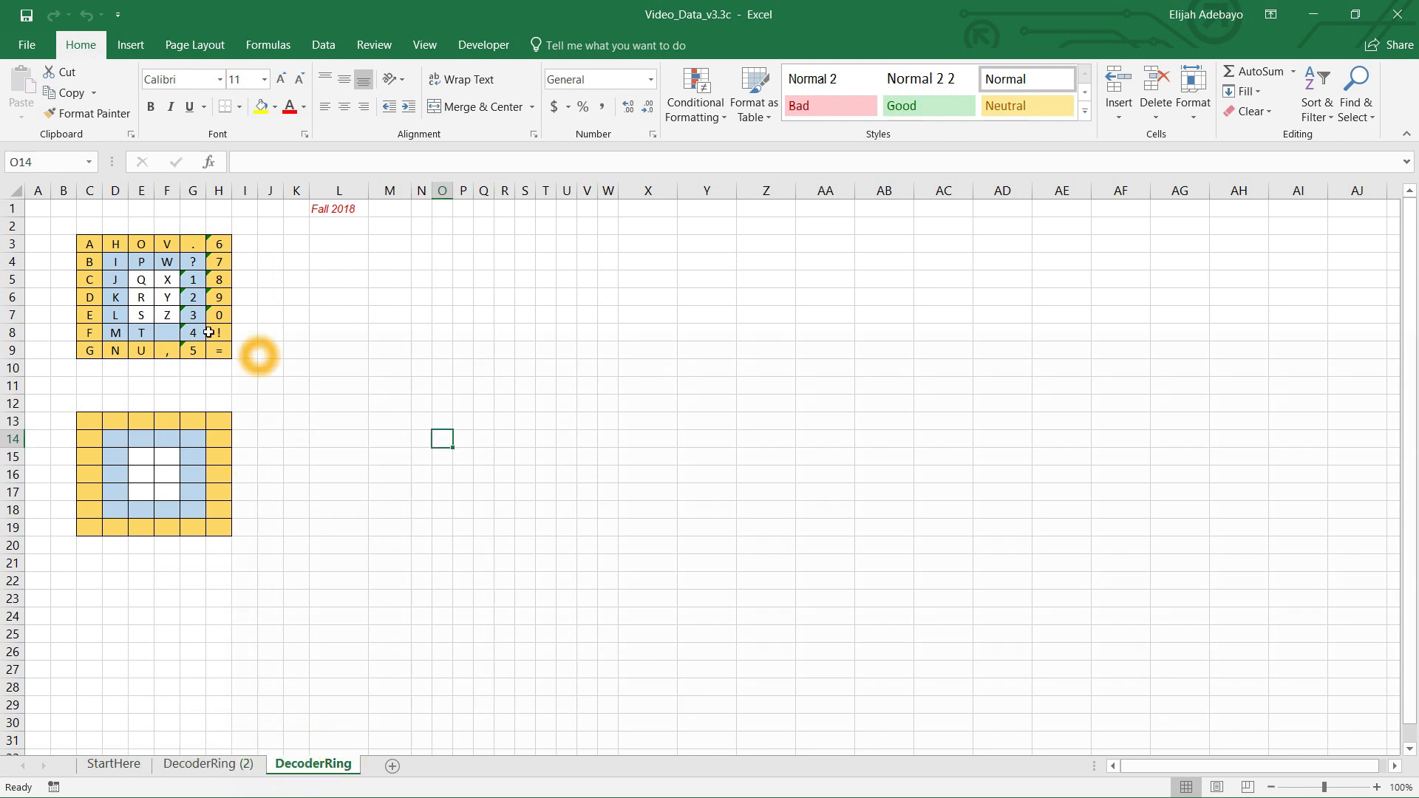
{"action": "left_click", "coordinate": [483, 45]}
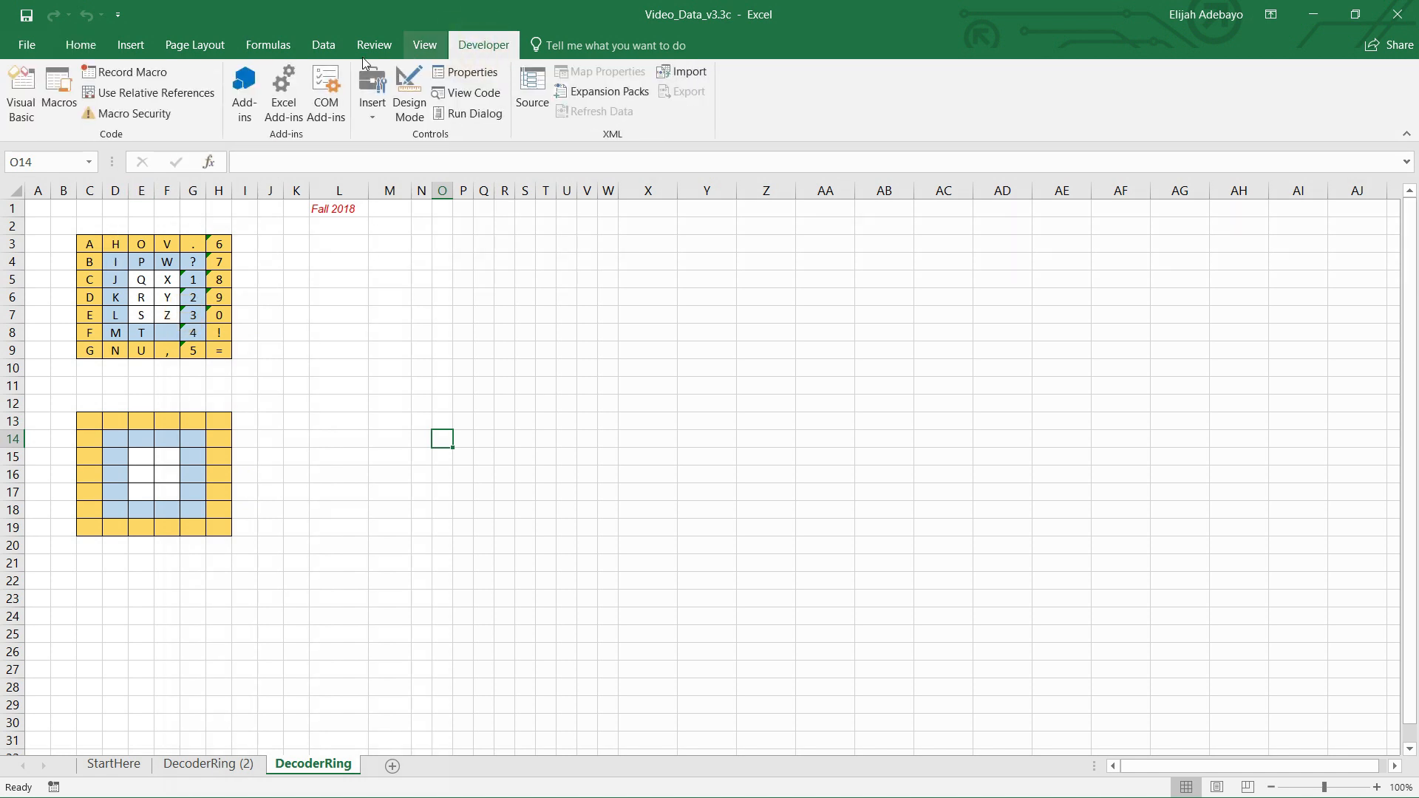
{"action": "left_click", "coordinate": [140, 73]}
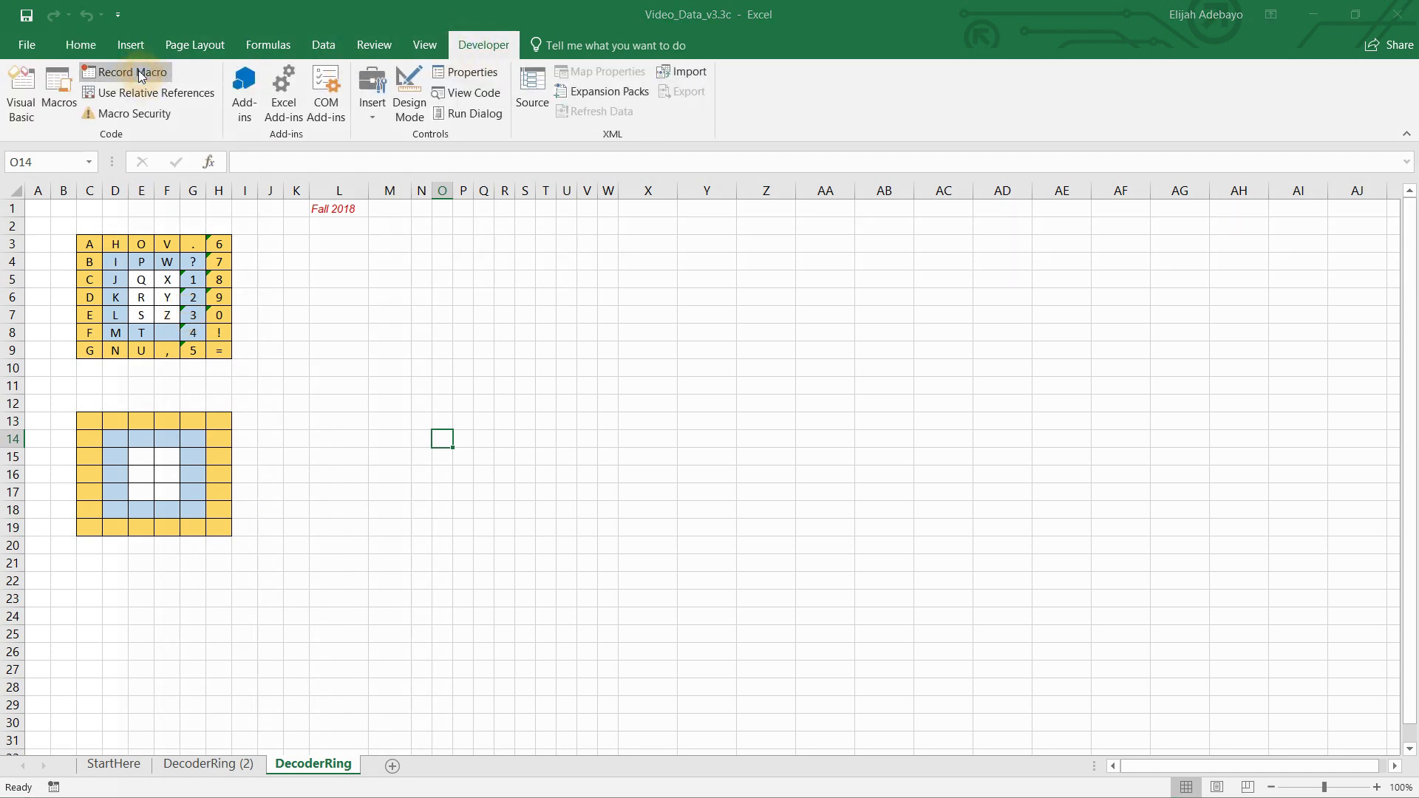
{"action": "left_click", "coordinate": [409, 146]}
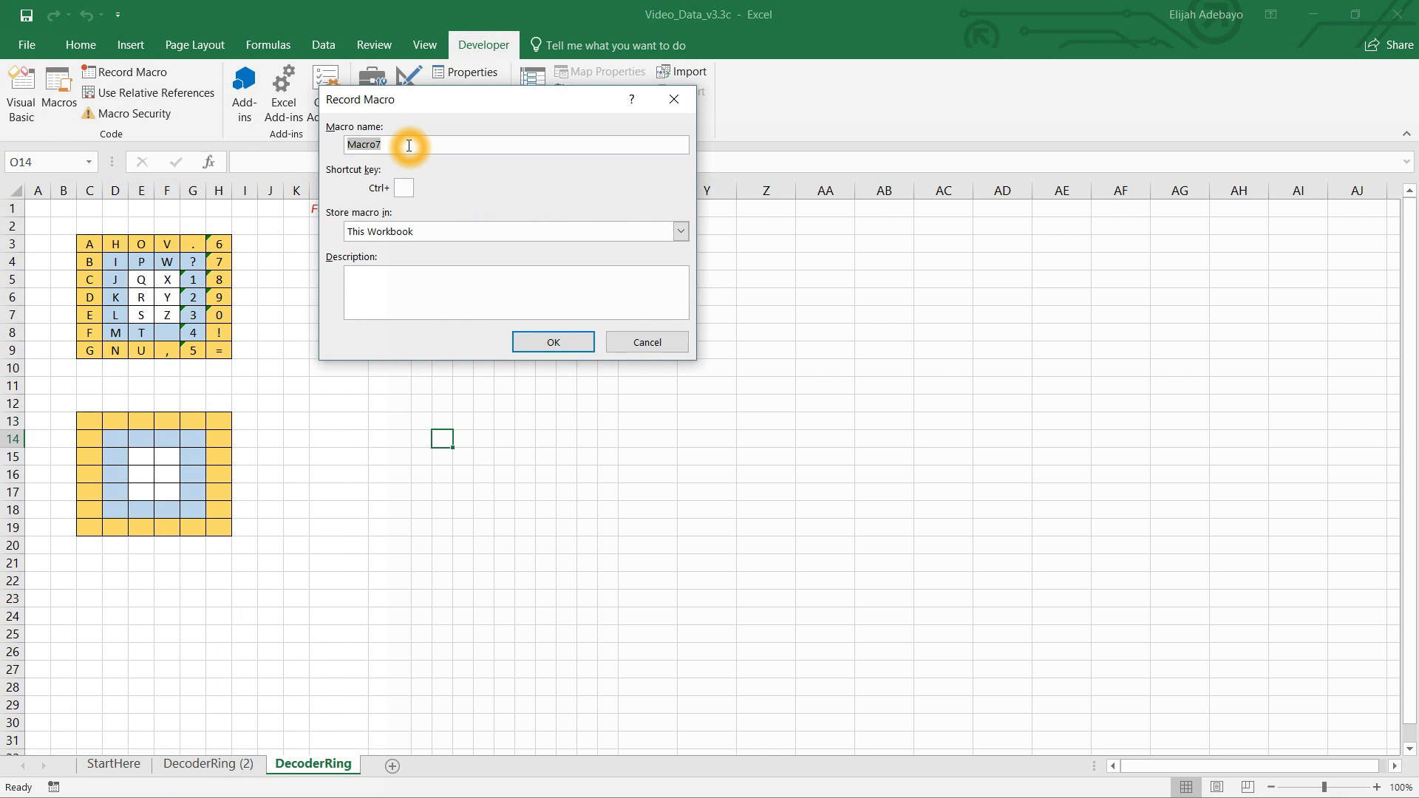
{"action": "type", "text": "Copy"}
{"action": "left_click", "coordinate": [404, 189]}
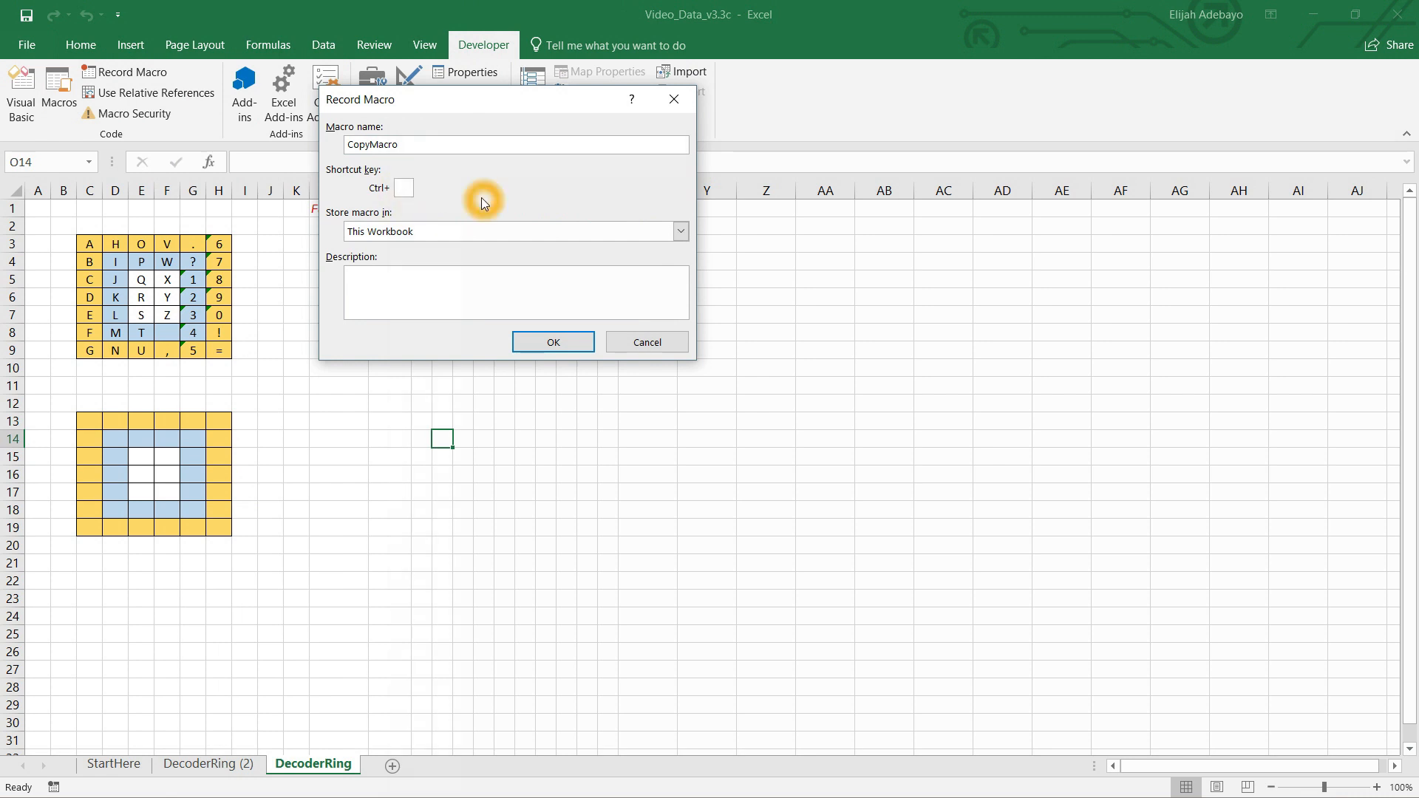
{"action": "type", "text": "P"}
{"action": "left_click", "coordinate": [554, 343]}
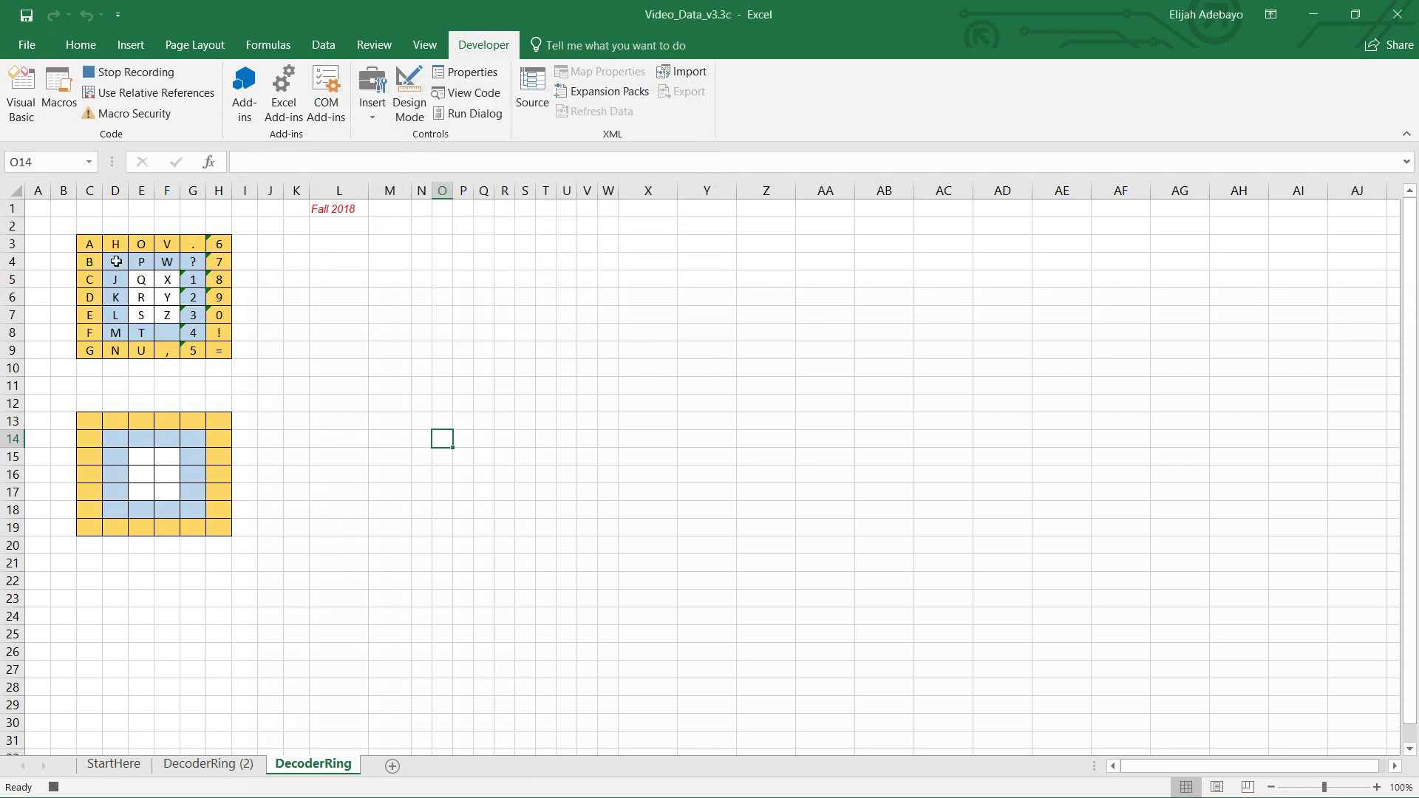
Step: Copy the upper letter grid in C3:H9
{"action": "left_click", "coordinate": [95, 250]}
{"action": "left_click_drag", "start_coordinate": [95, 250], "coordinate": [219, 353]}
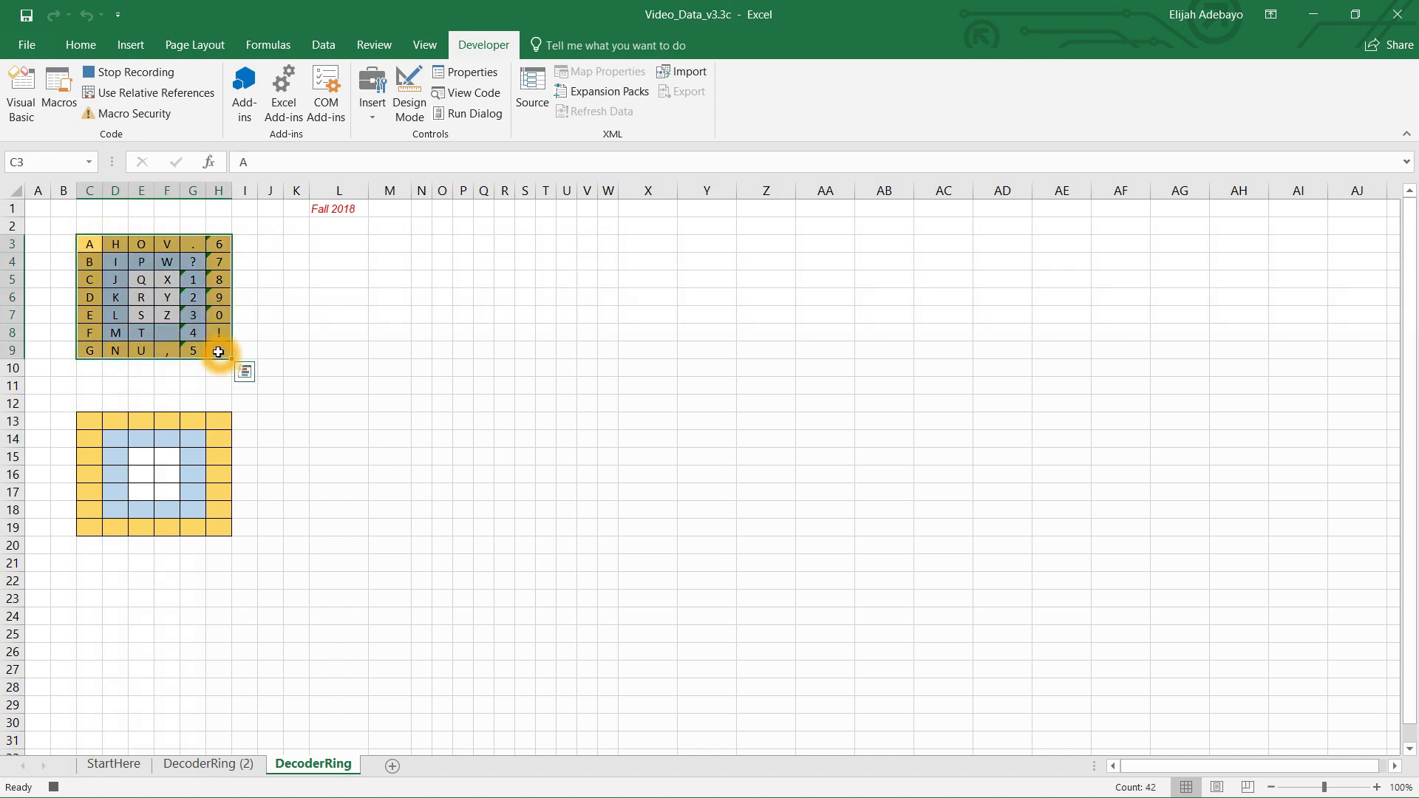
{"action": "right_click", "coordinate": [218, 351]}
{"action": "left_click", "coordinate": [264, 389]}
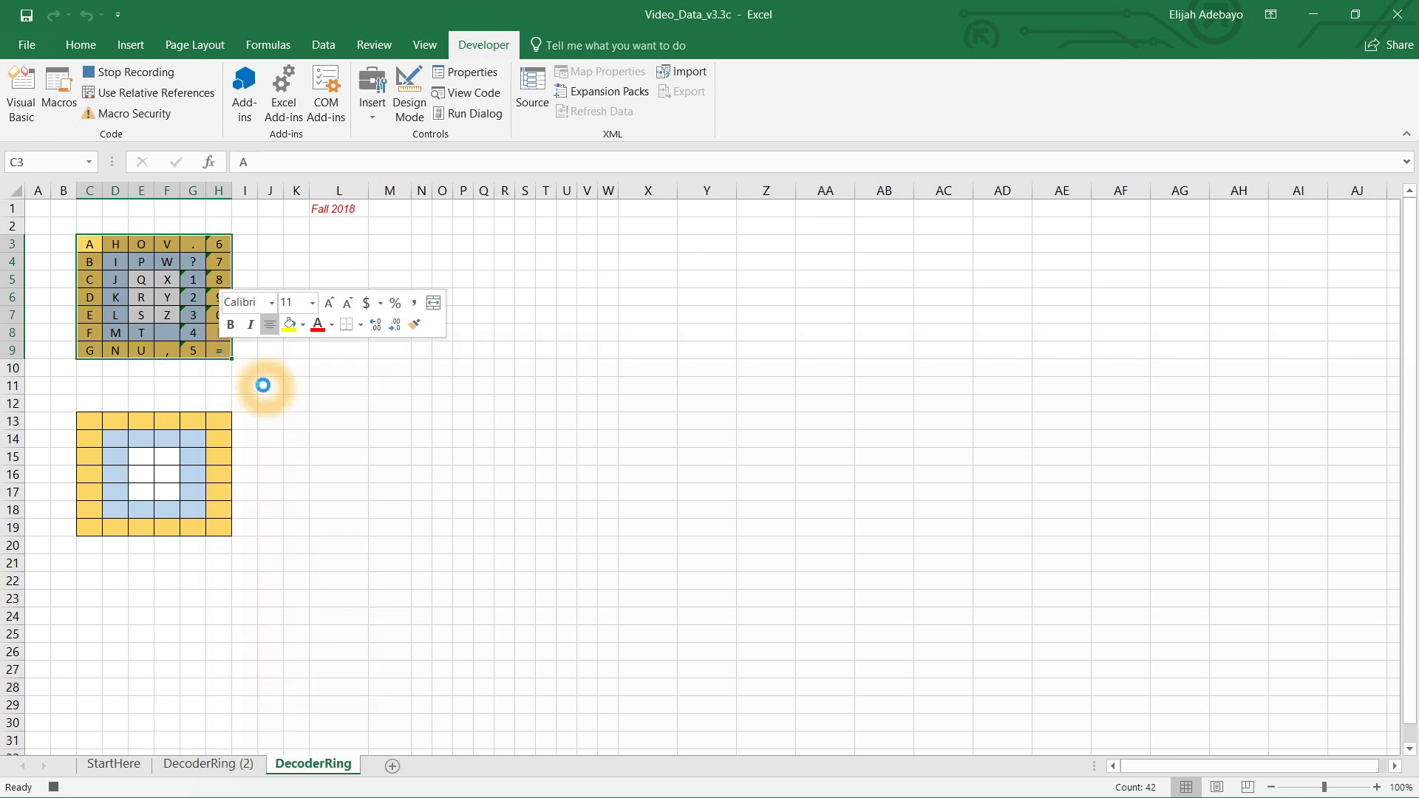
Step: Paste the grid over the lower grid at C13:H19, then stop the macro recording
{"action": "left_click", "coordinate": [89, 424]}
{"action": "left_click_drag", "start_coordinate": [89, 423], "coordinate": [227, 530]}
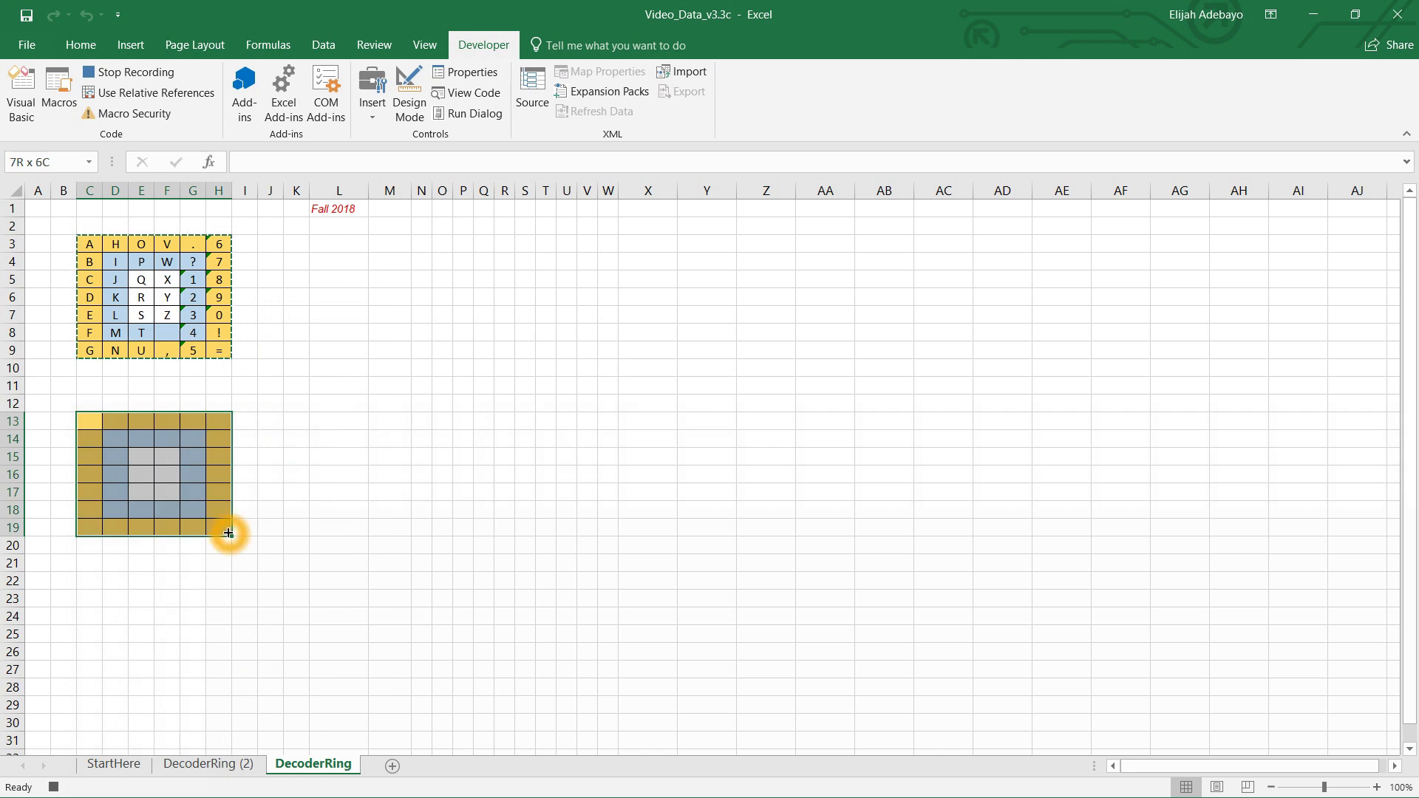
{"action": "right_click", "coordinate": [90, 424]}
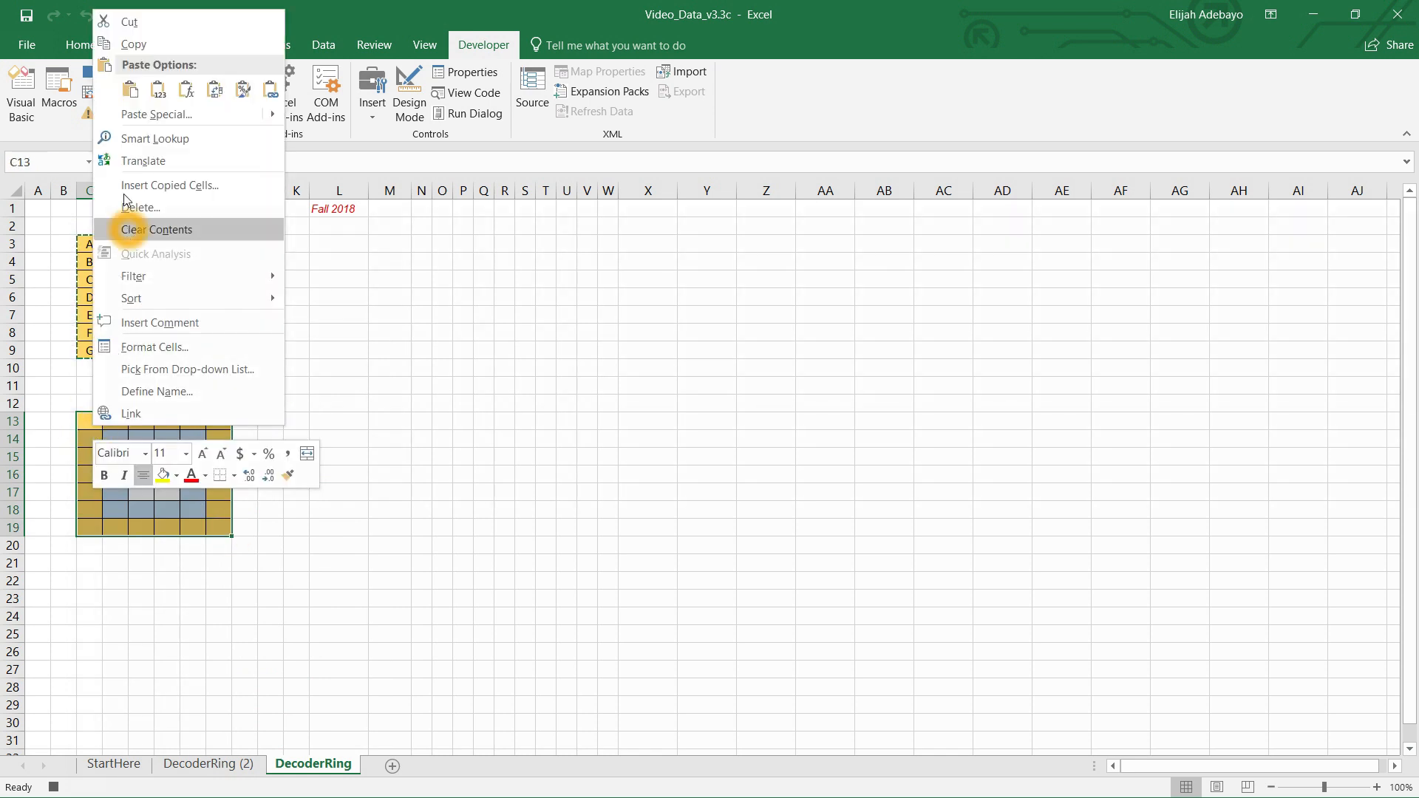
{"action": "left_click", "coordinate": [131, 89]}
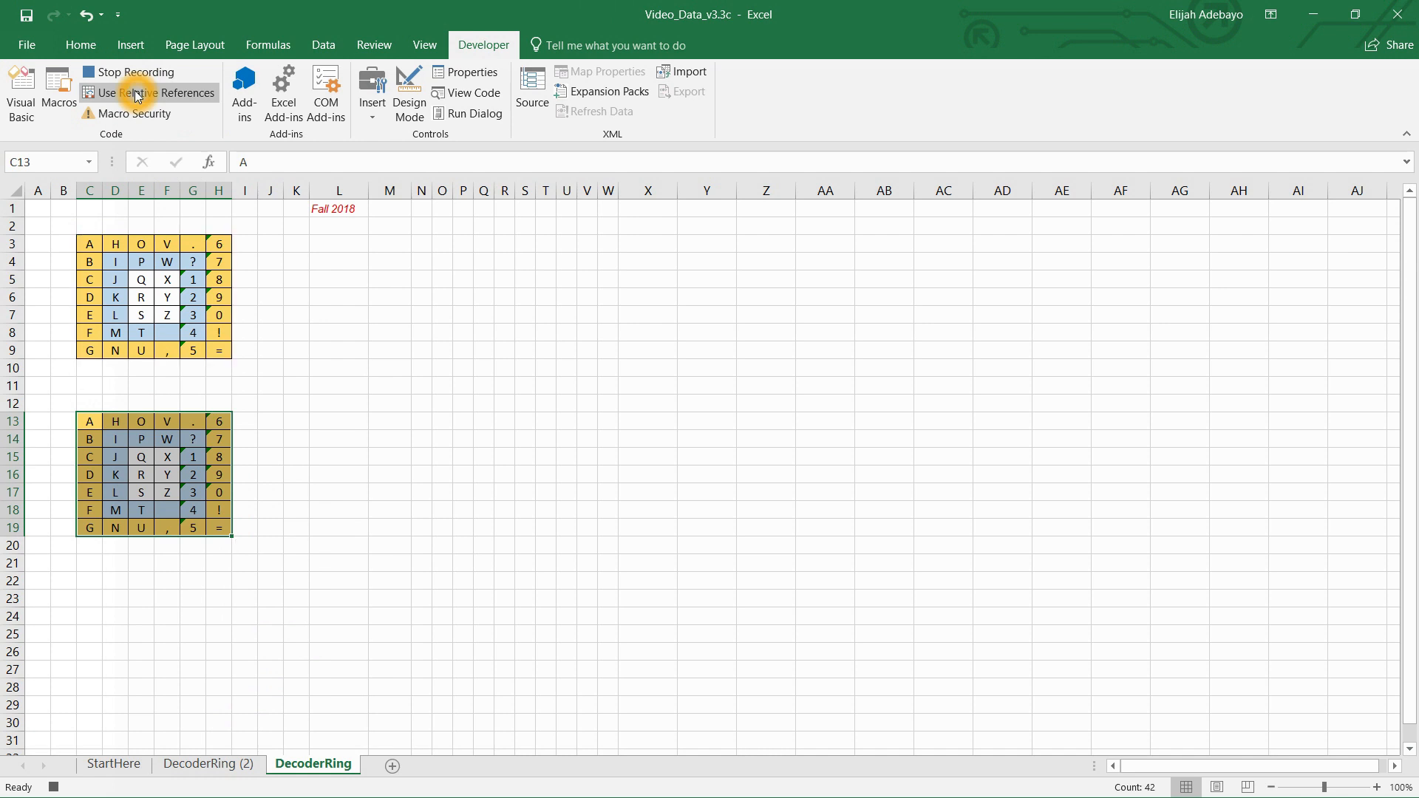
{"action": "left_click", "coordinate": [115, 73]}
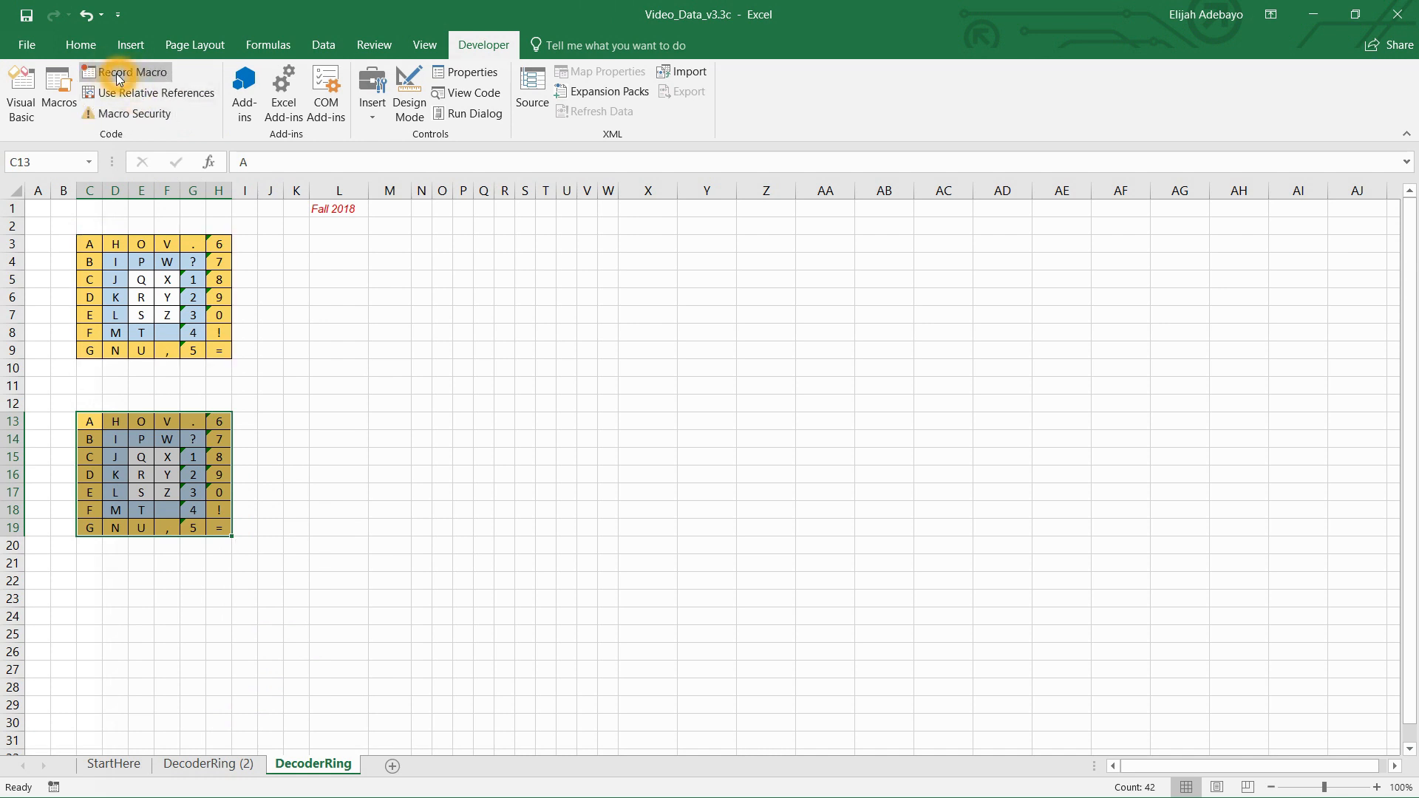
{"action": "left_click", "coordinate": [268, 242]}
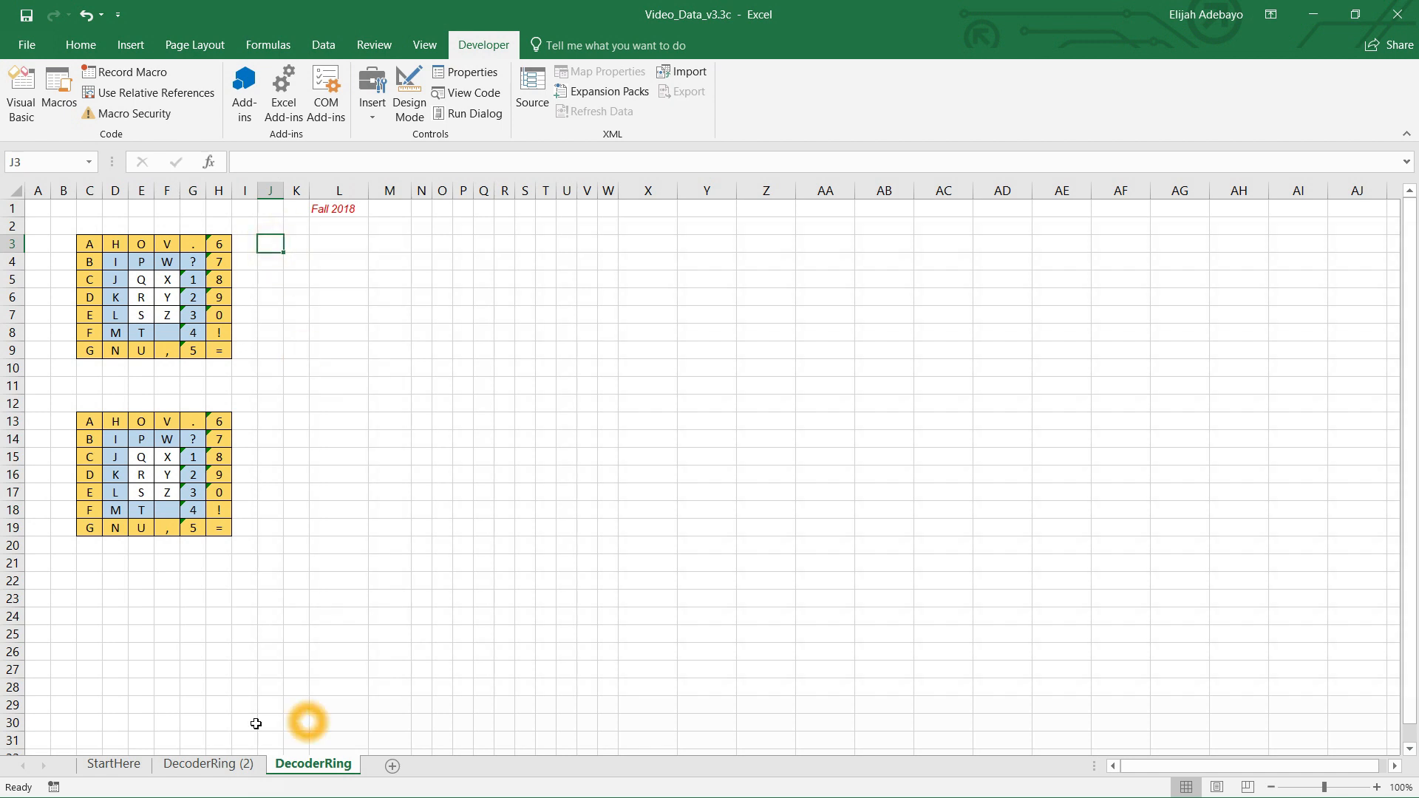
Step: Run CopyMacro on the DecoderRing (2) sheet to fill its lower grid
{"action": "left_click", "coordinate": [208, 763]}
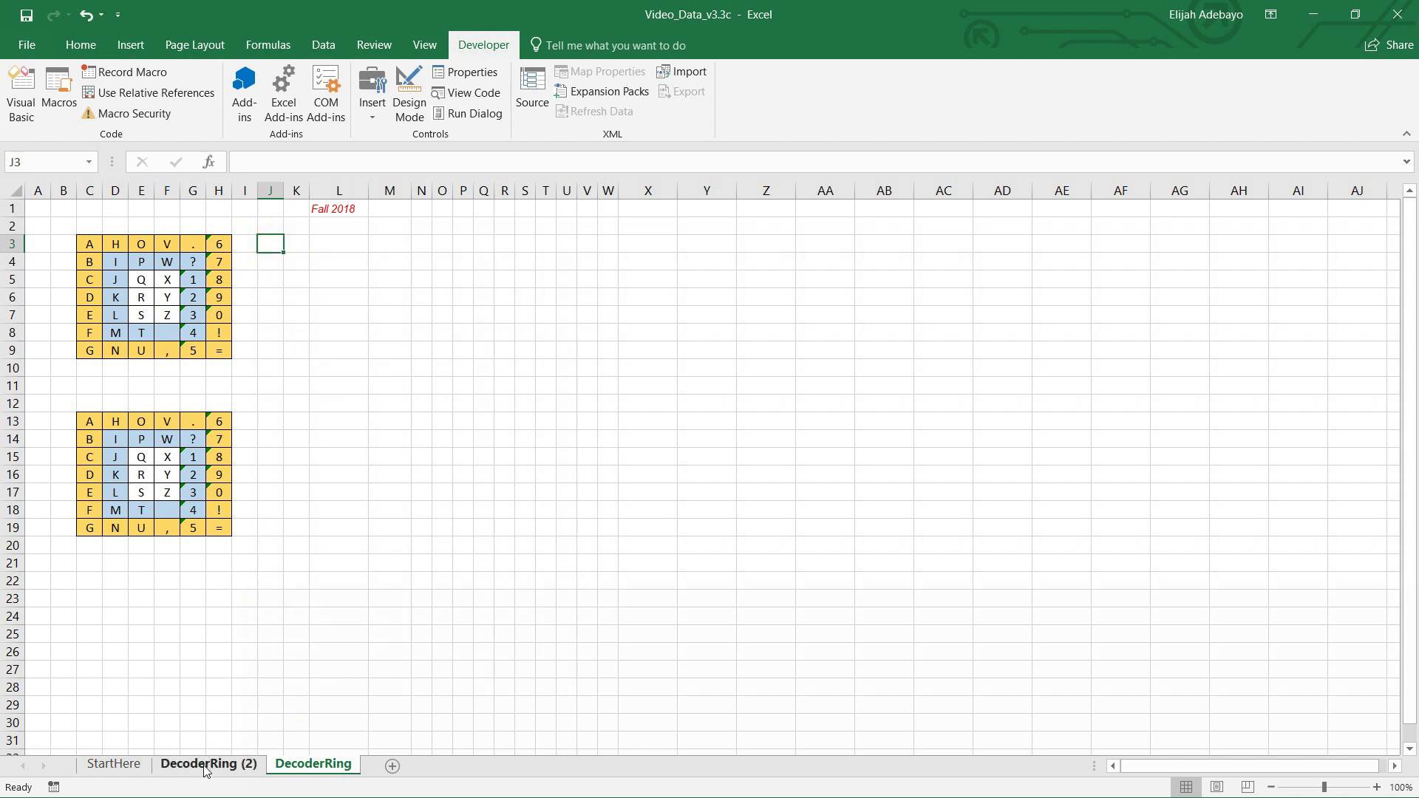
{"action": "left_click", "coordinate": [253, 336]}
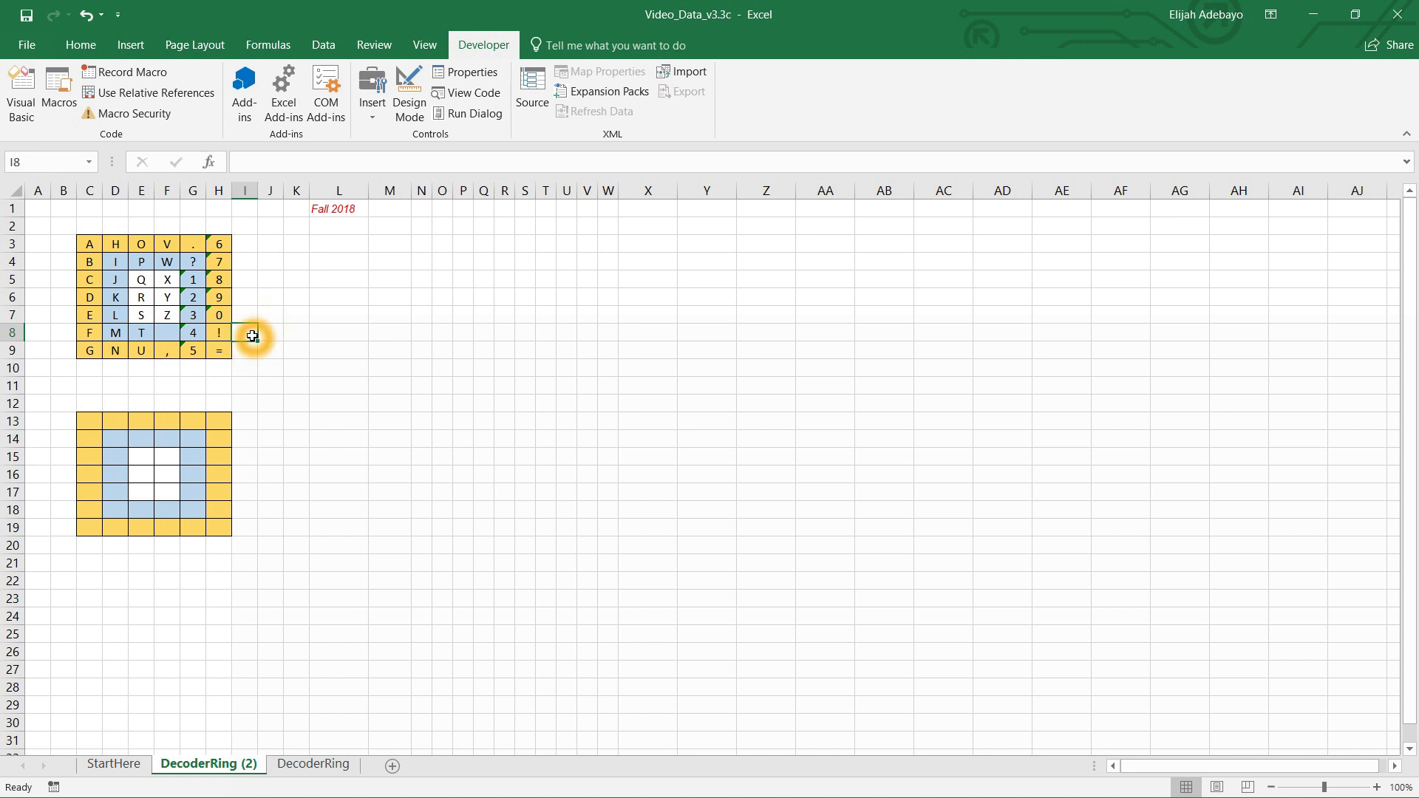
{"action": "left_click", "coordinate": [393, 333]}
{"action": "left_click", "coordinate": [392, 333]}
{"action": "left_click", "coordinate": [387, 335]}
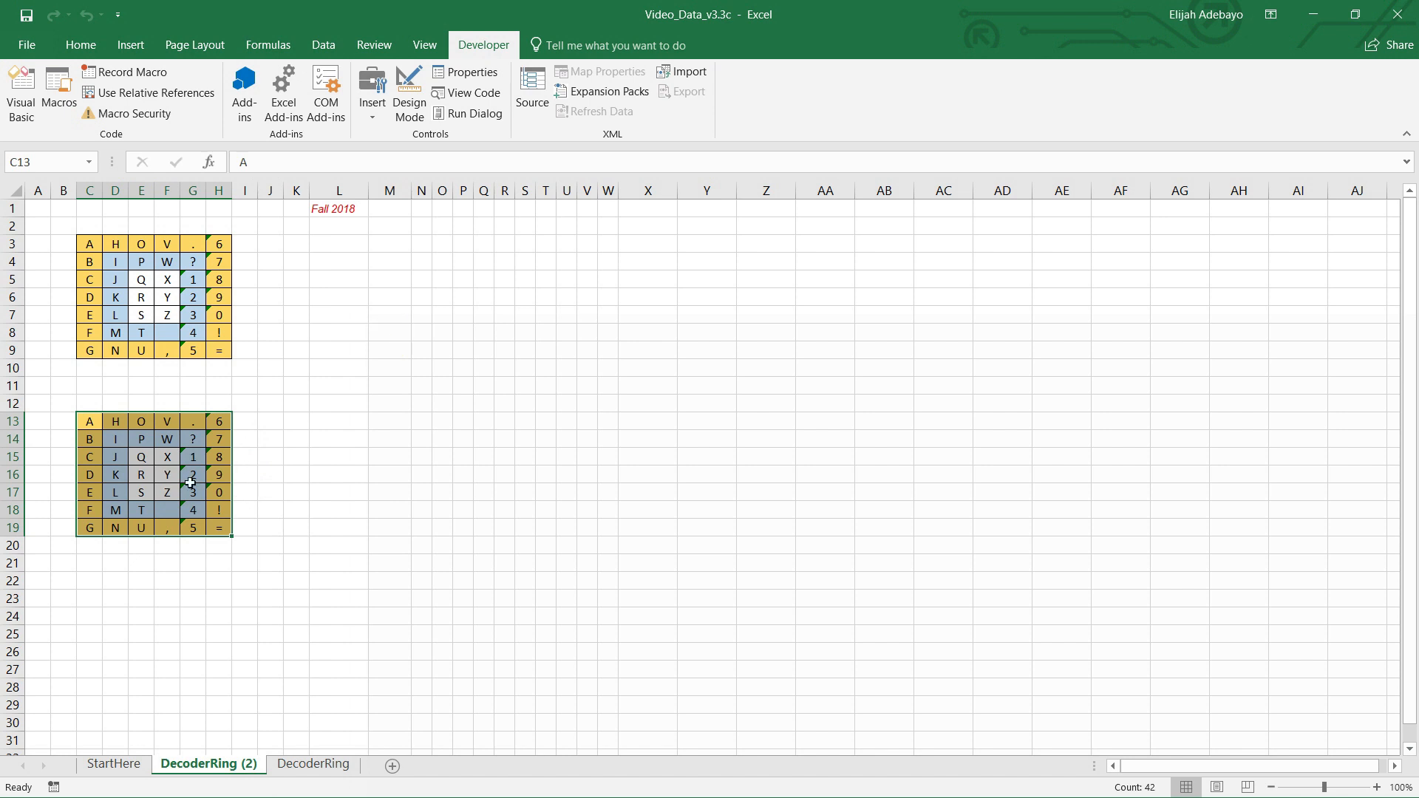
Step: Back on the DecoderRing sheet with C13 selected, start recording a macro named RotateMacro with shortcut Ctrl+O
{"action": "left_click", "coordinate": [302, 423]}
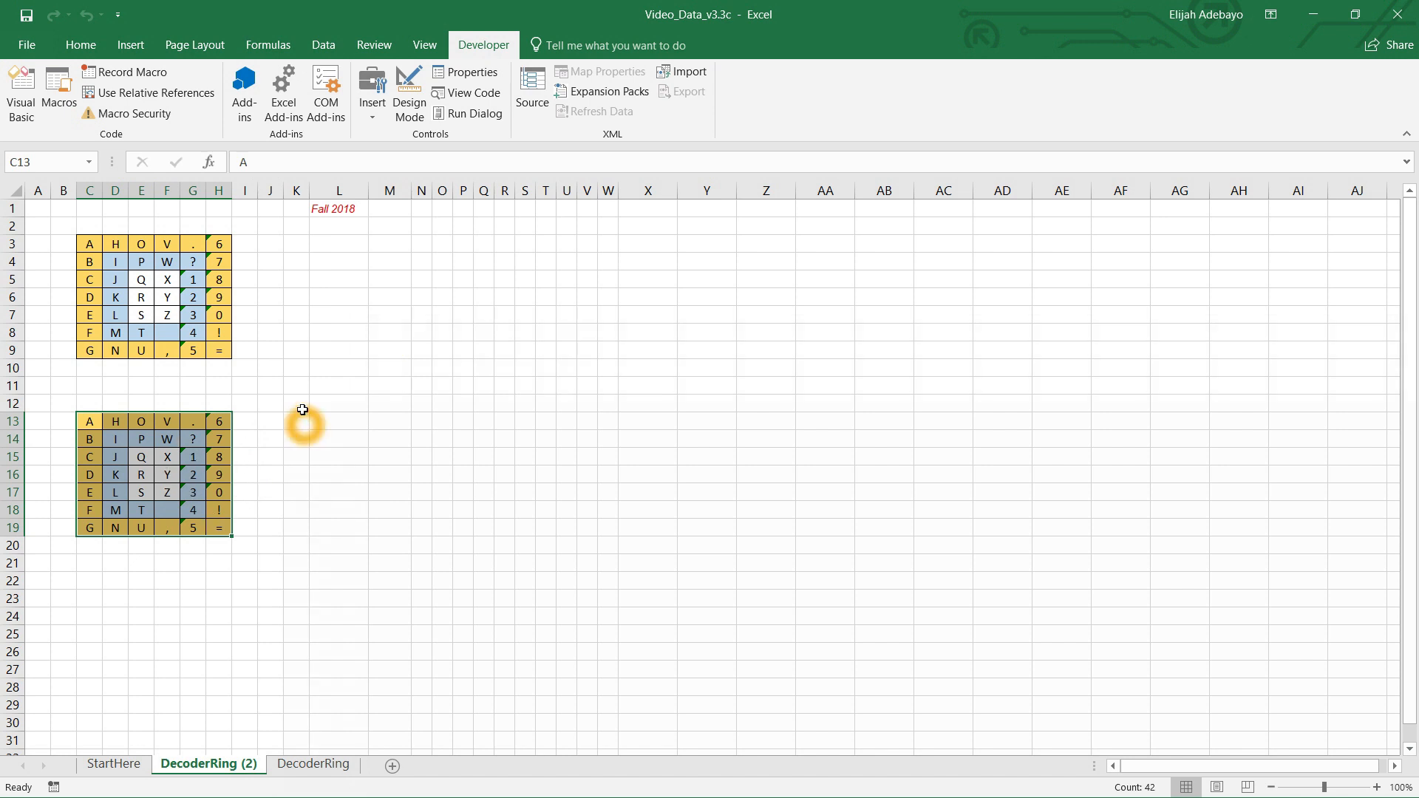
{"action": "left_click", "coordinate": [323, 771]}
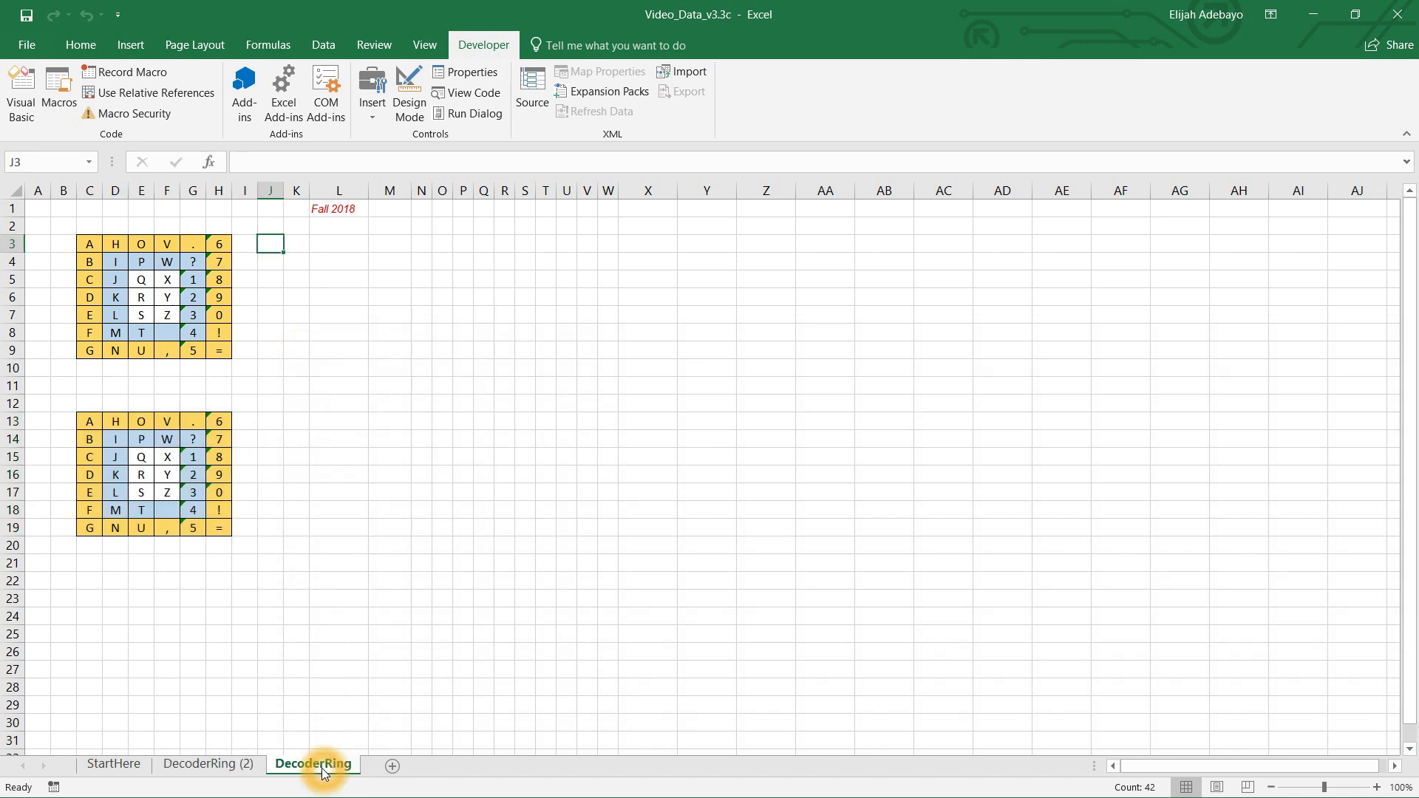
{"action": "left_click", "coordinate": [251, 429]}
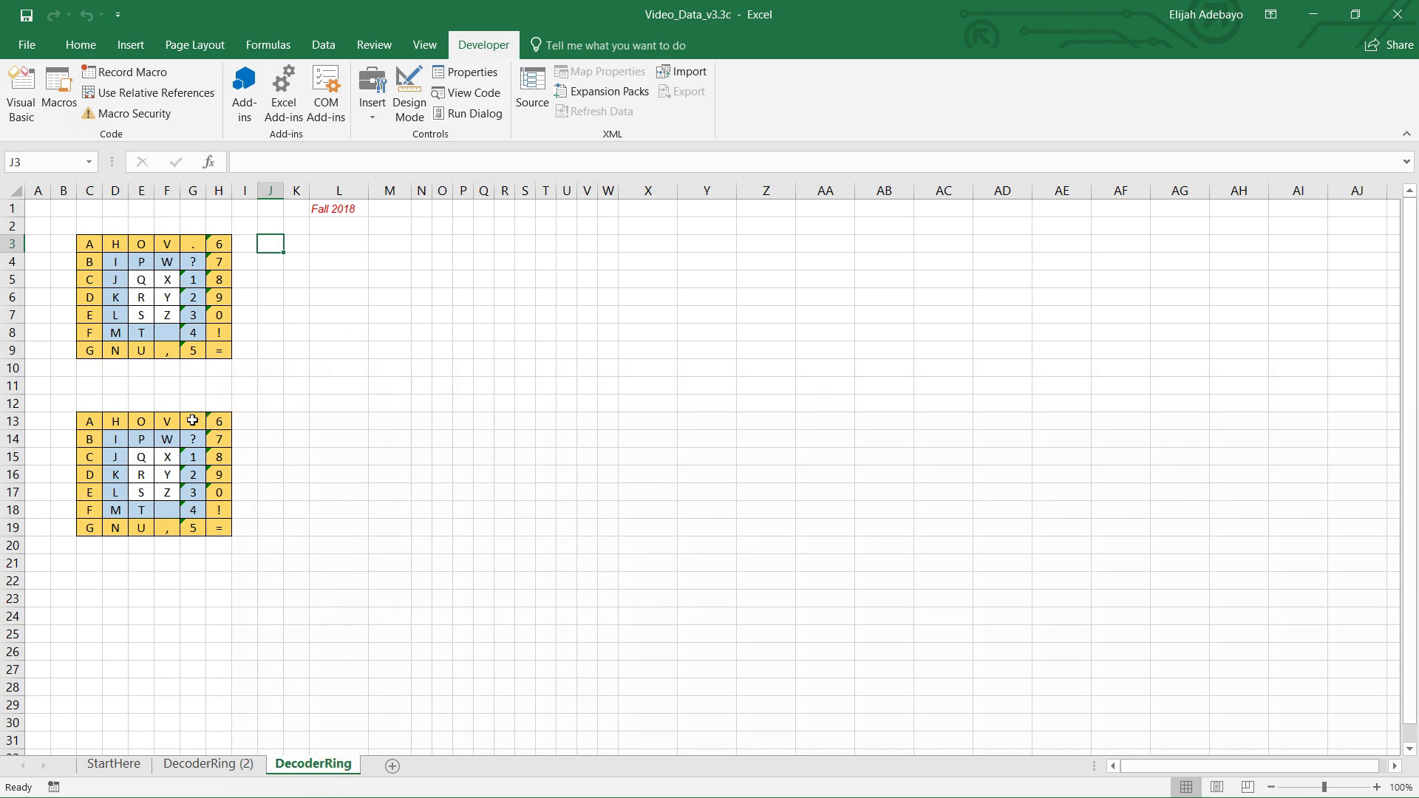
{"action": "left_click", "coordinate": [87, 421]}
{"action": "left_click", "coordinate": [165, 477]}
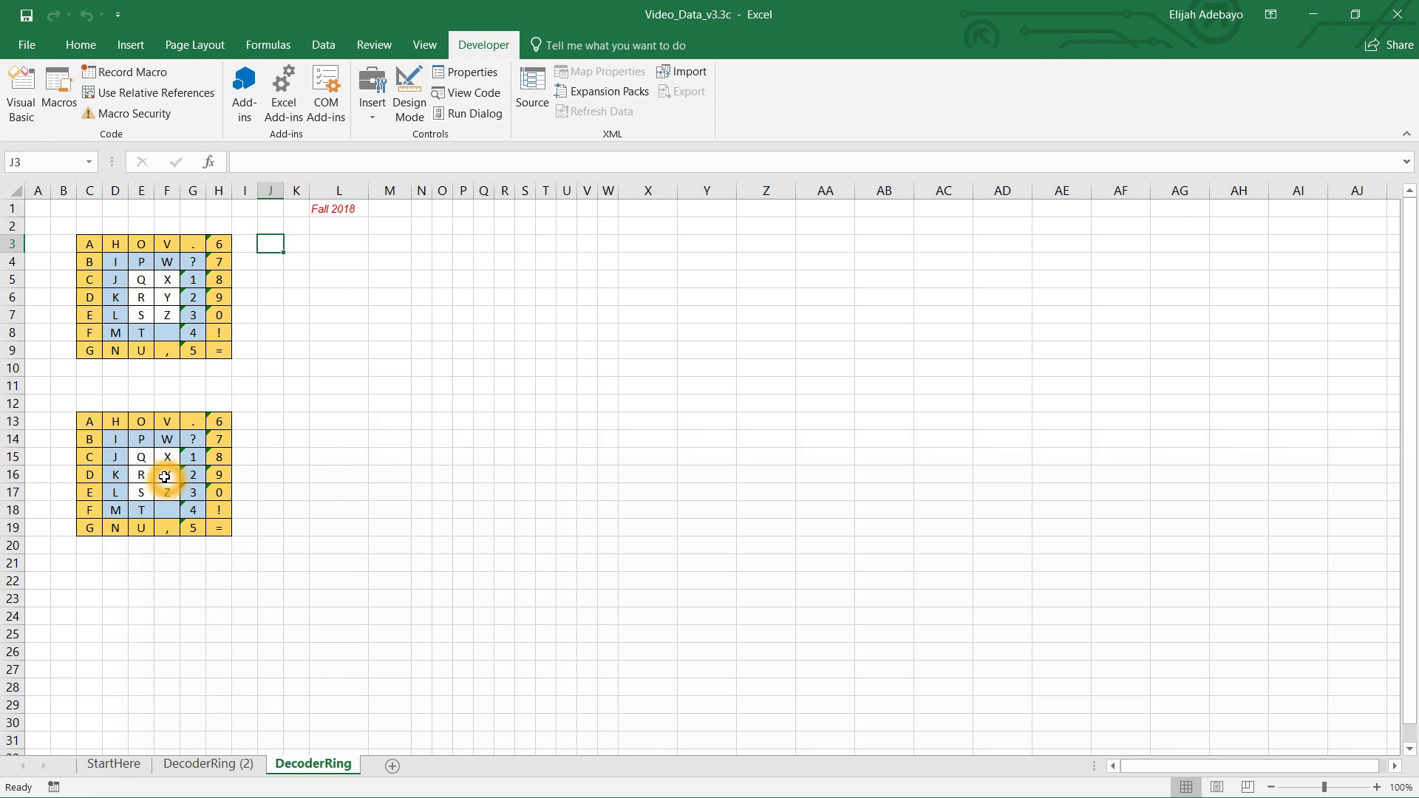
{"action": "left_click", "coordinate": [95, 428]}
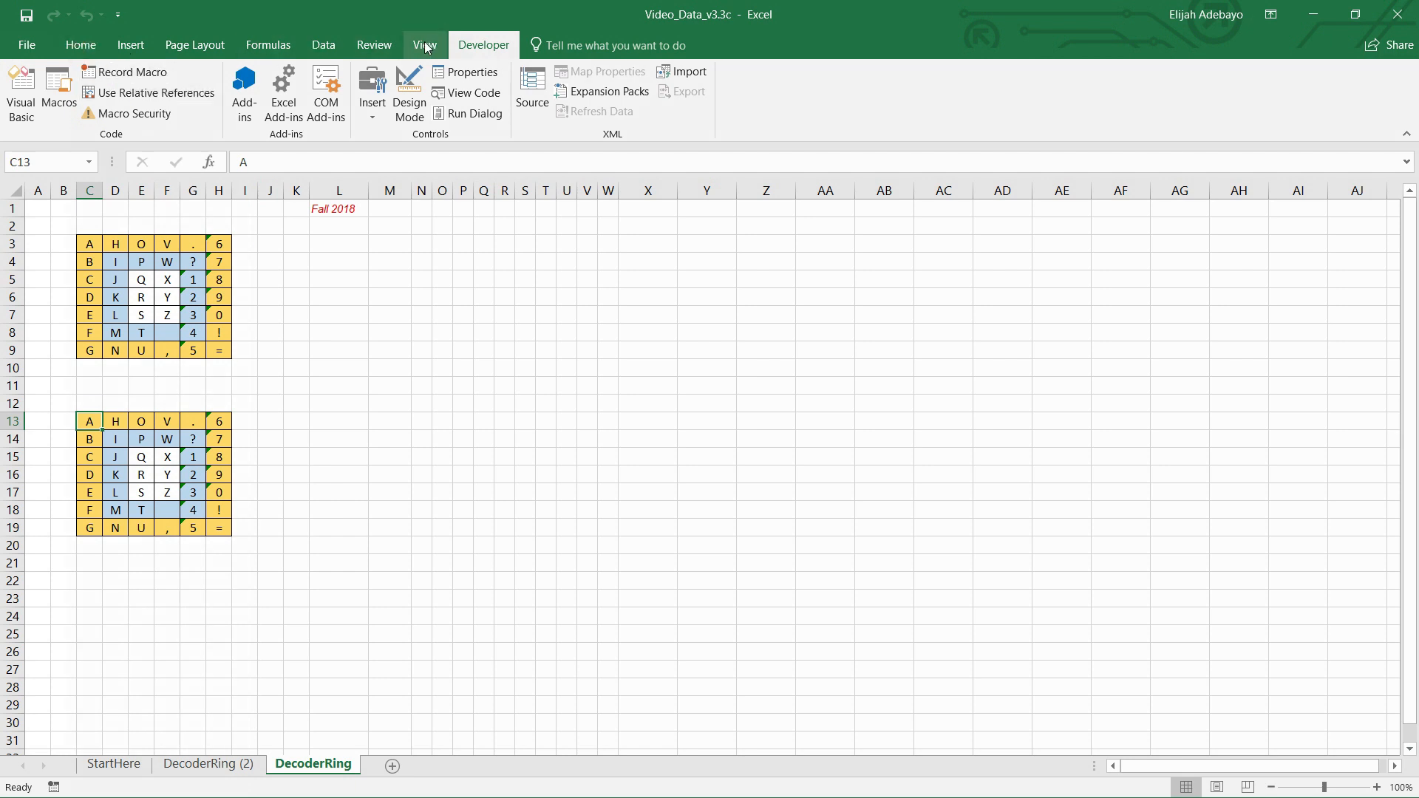
{"action": "left_click", "coordinate": [131, 73]}
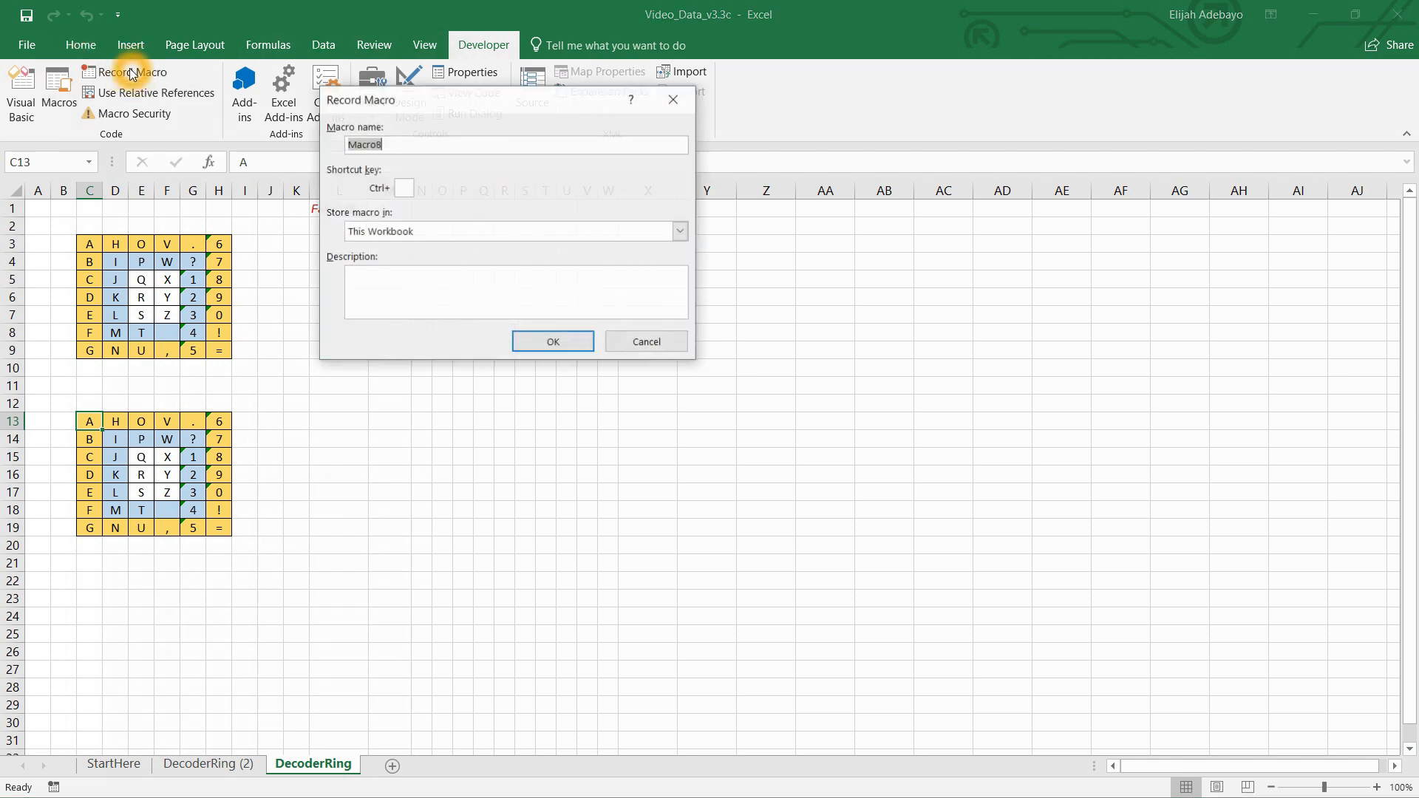
{"action": "left_click_drag", "start_coordinate": [393, 146], "coordinate": [331, 146]}
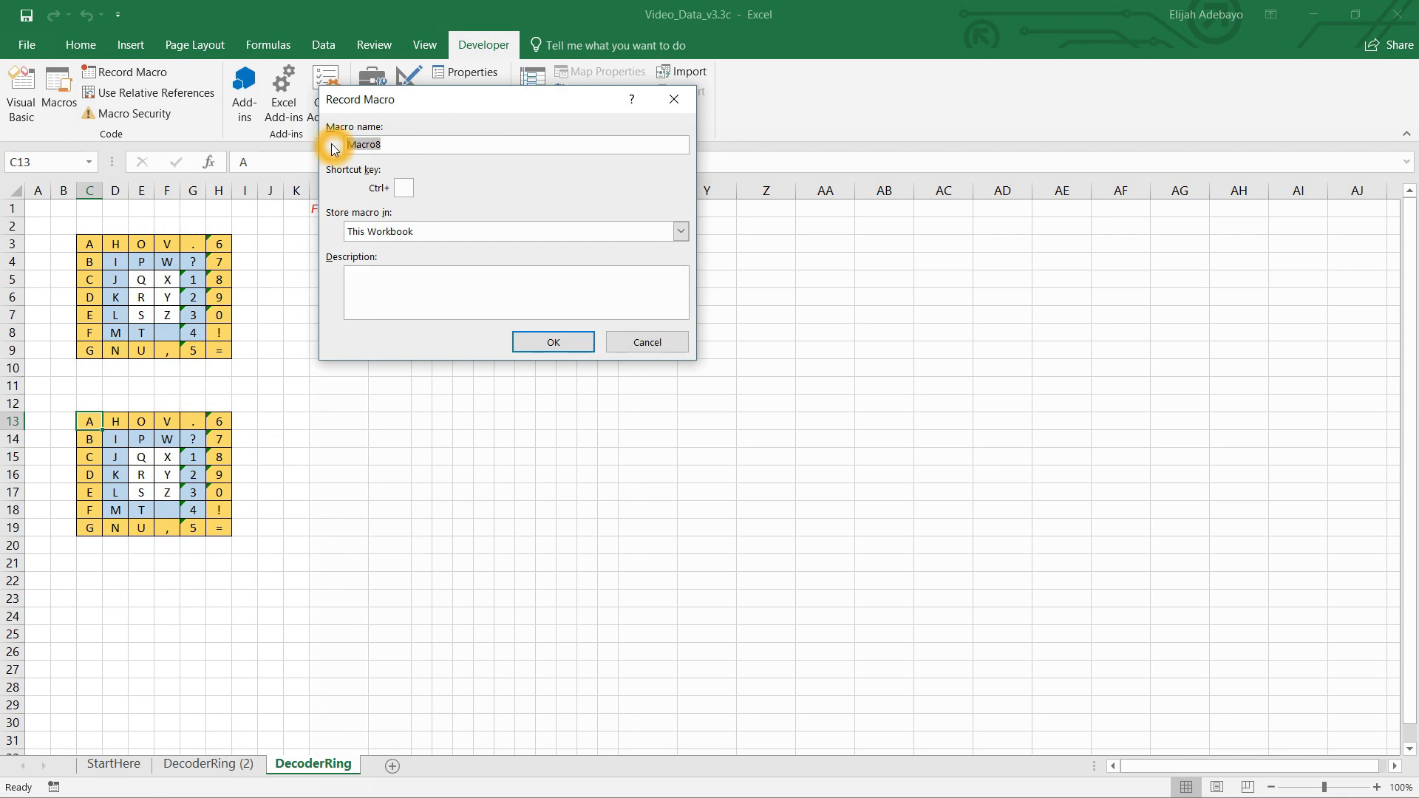
{"action": "type", "text": "Rotate"}
{"action": "left_click", "coordinate": [407, 190]}
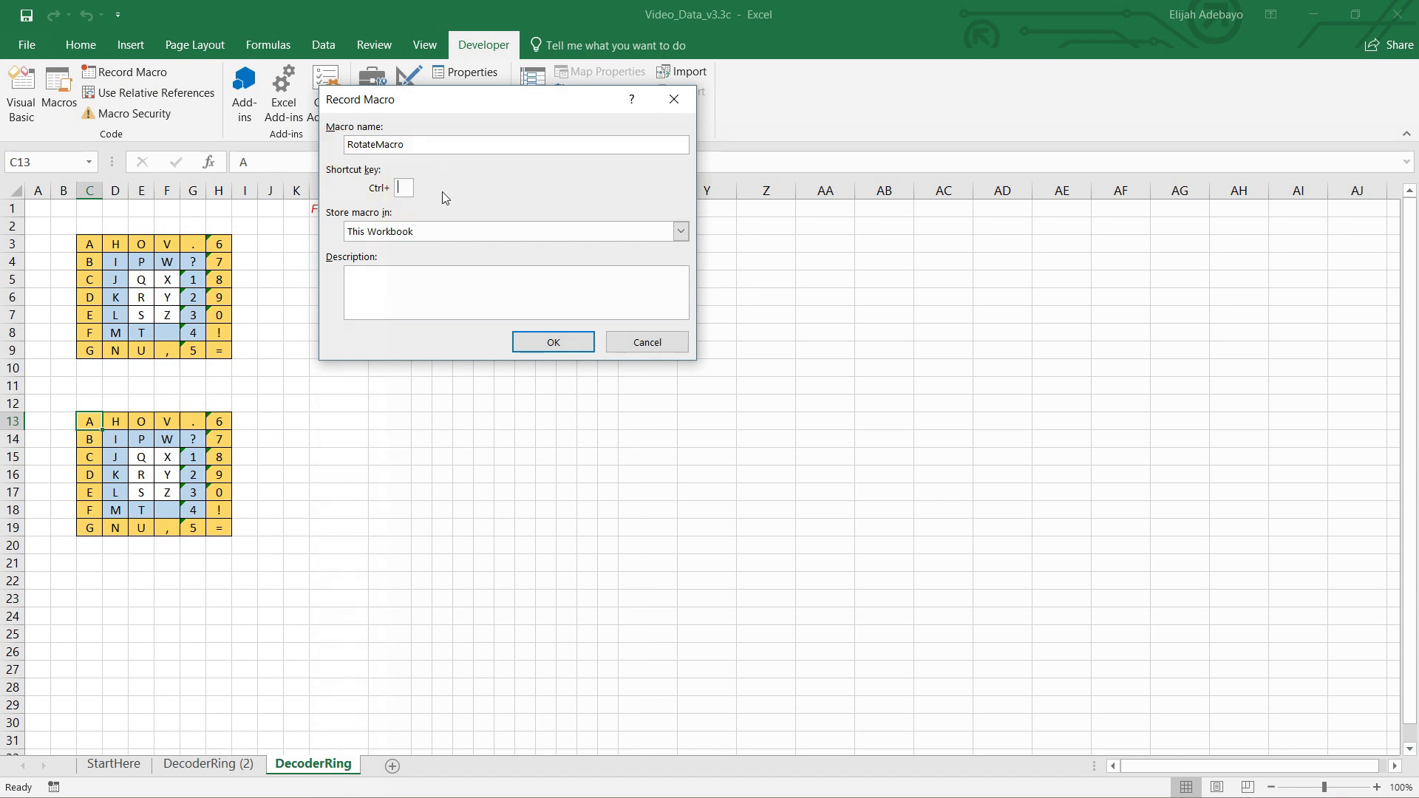
{"action": "type", "text": "O"}
{"action": "left_click", "coordinate": [548, 342]}
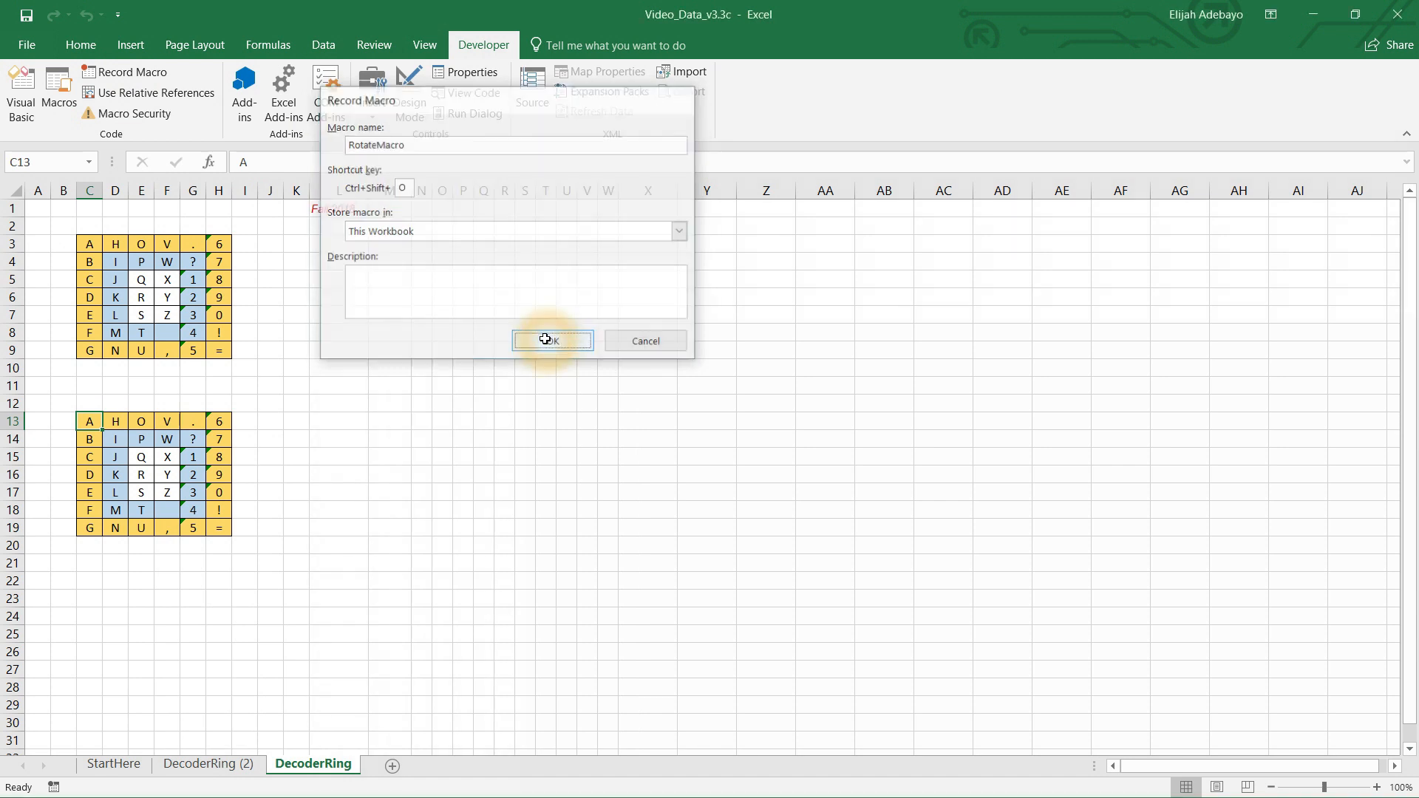
Step: Insert a cell at C13, shifting the cells below down
{"action": "left_click", "coordinate": [79, 44]}
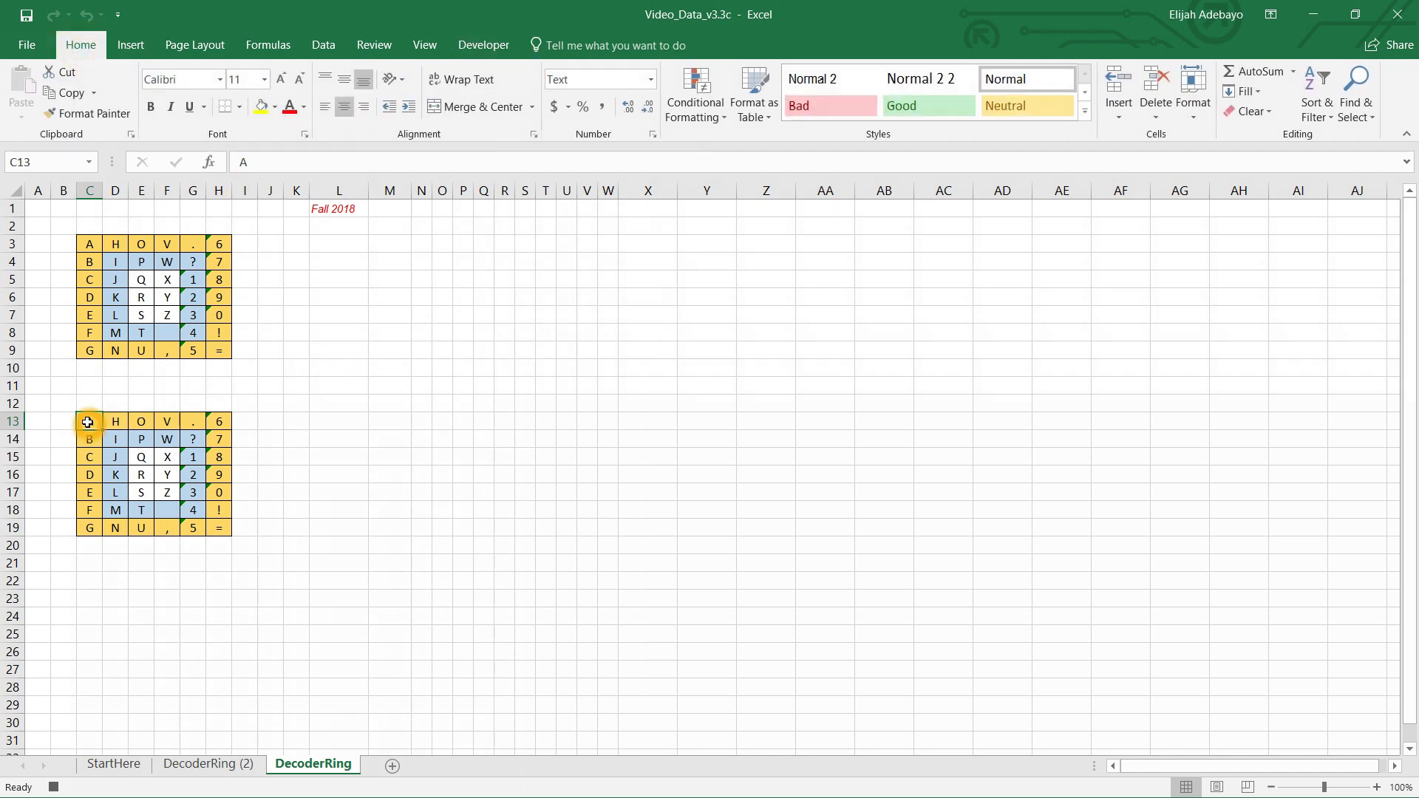
{"action": "left_click", "coordinate": [1121, 111]}
{"action": "left_click", "coordinate": [1143, 136]}
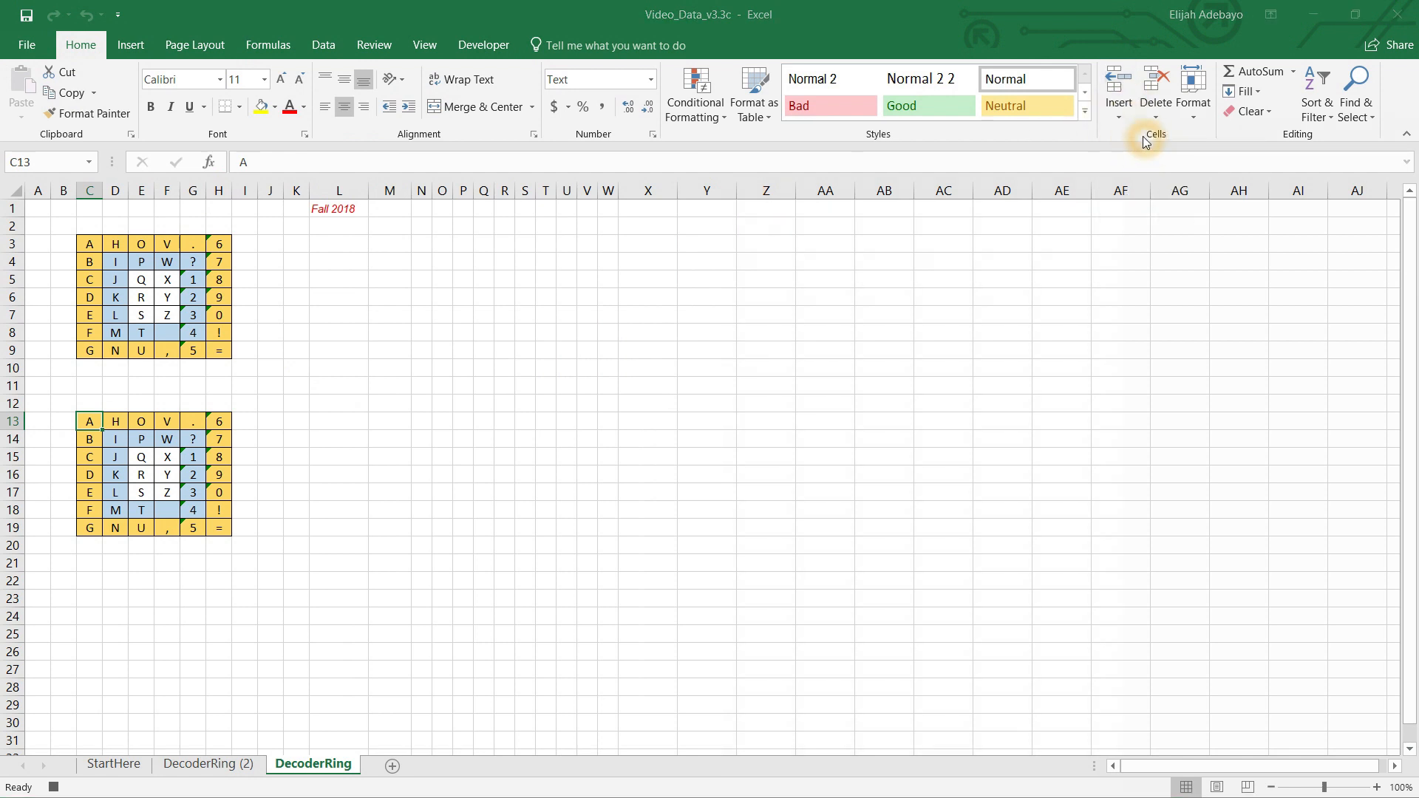
{"action": "left_click", "coordinate": [435, 219]}
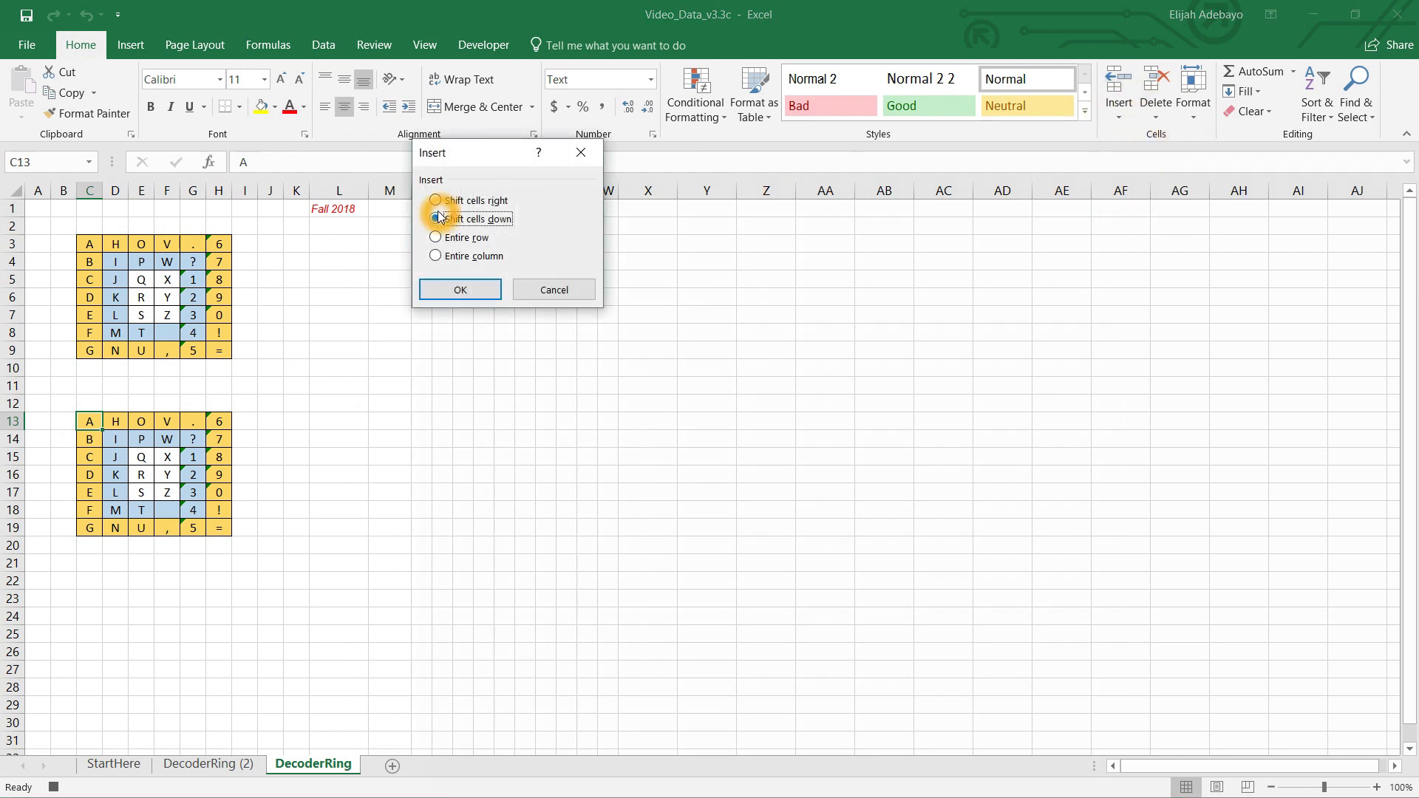
{"action": "left_click", "coordinate": [459, 290]}
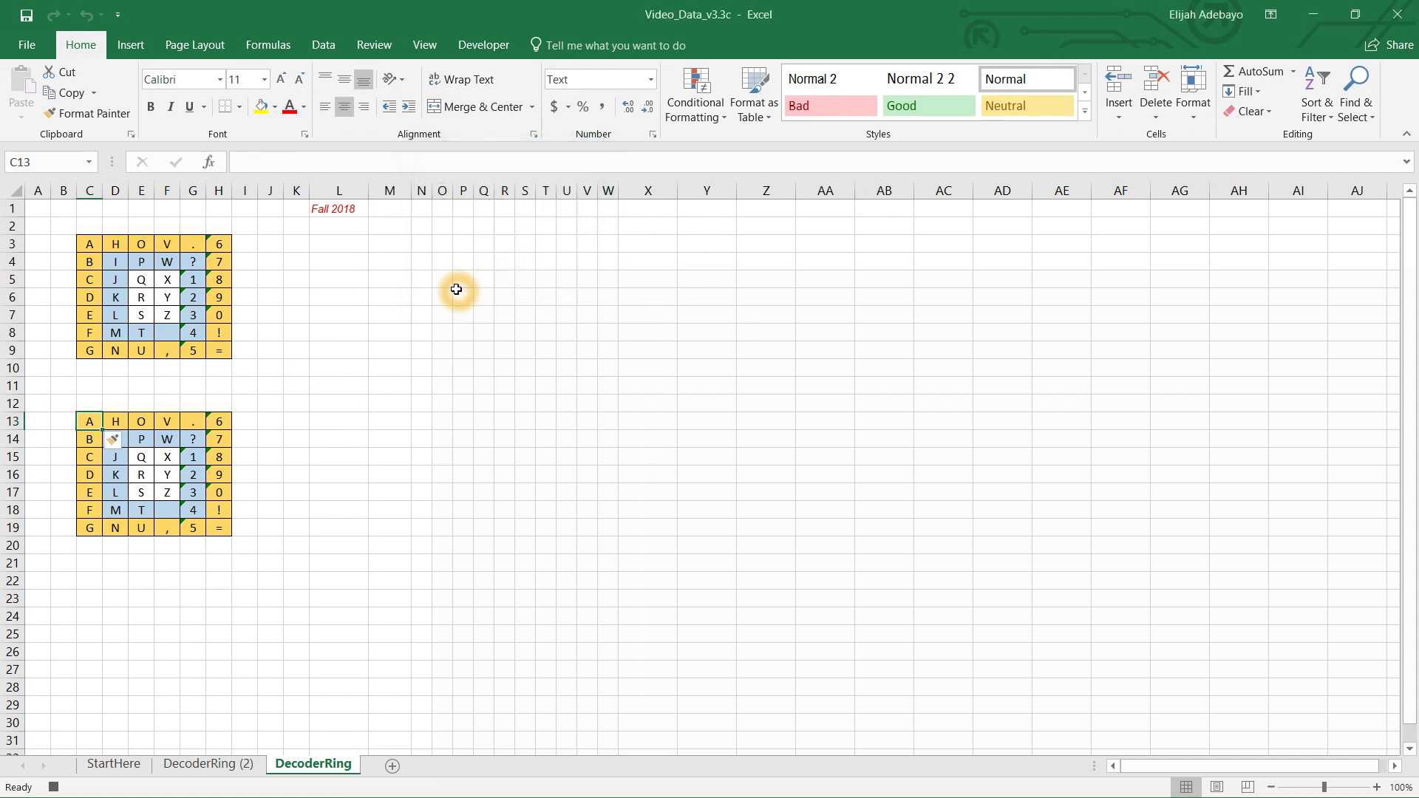
Step: Delete cell C13 of the lower grid, shifting cells left
{"action": "left_click", "coordinate": [83, 421]}
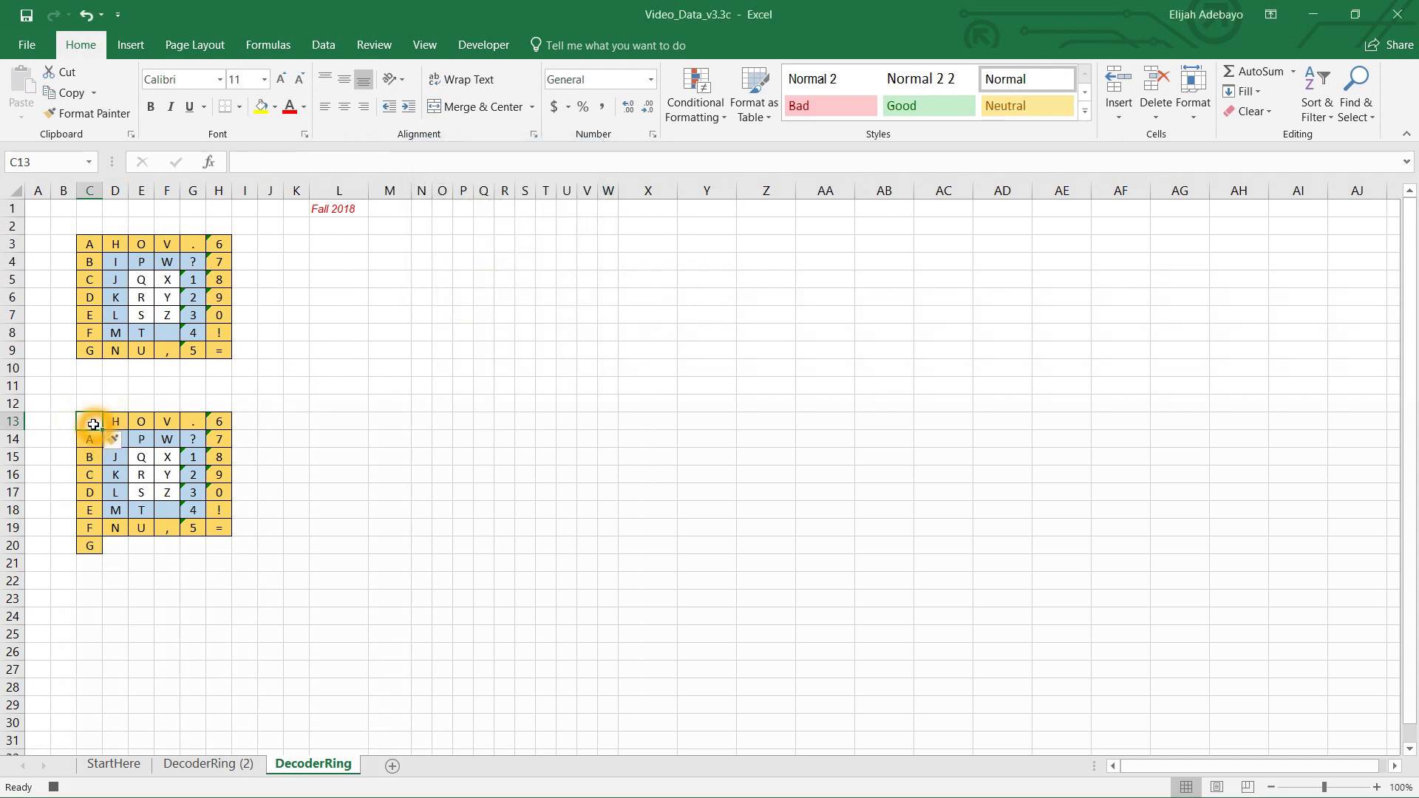
{"action": "left_click", "coordinate": [1163, 125]}
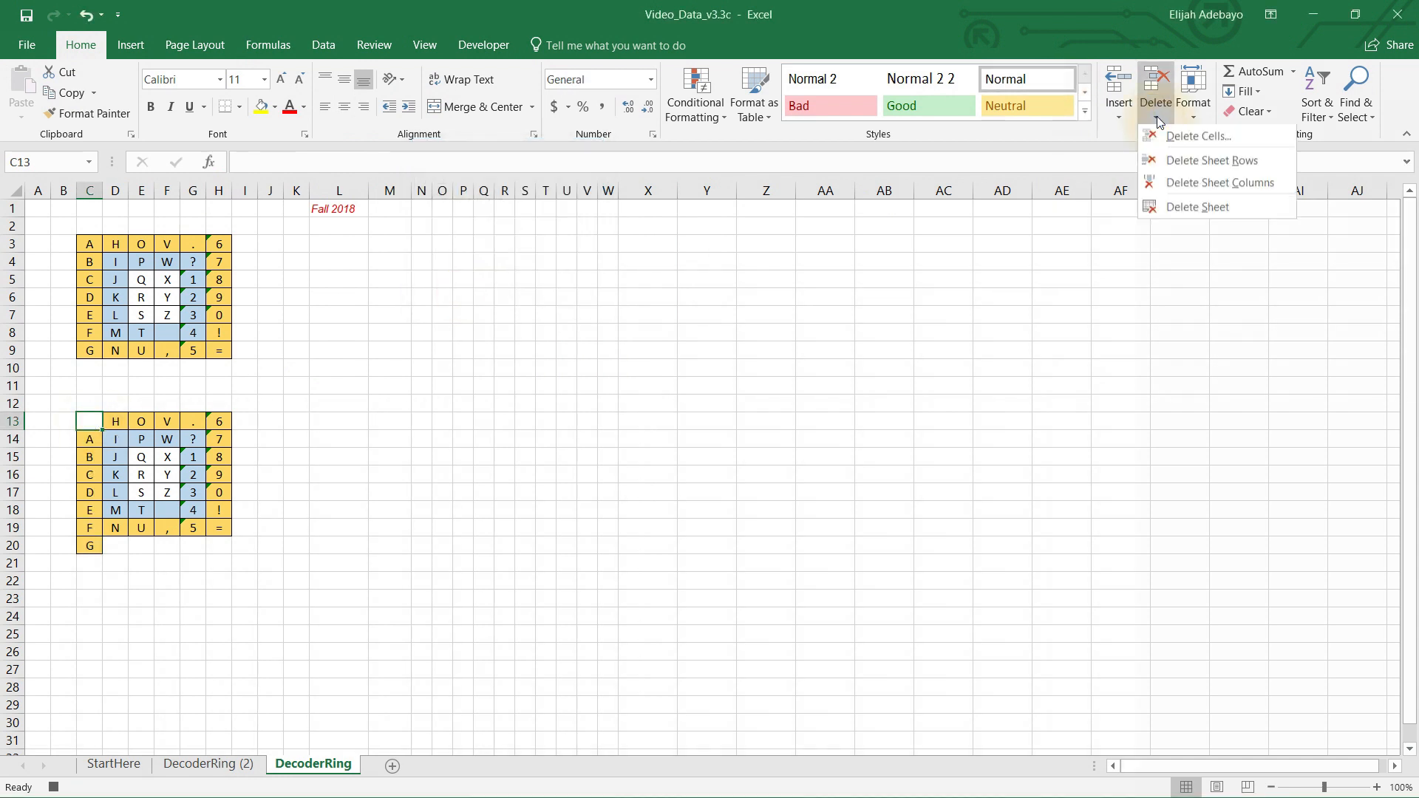
{"action": "left_click", "coordinate": [1192, 140]}
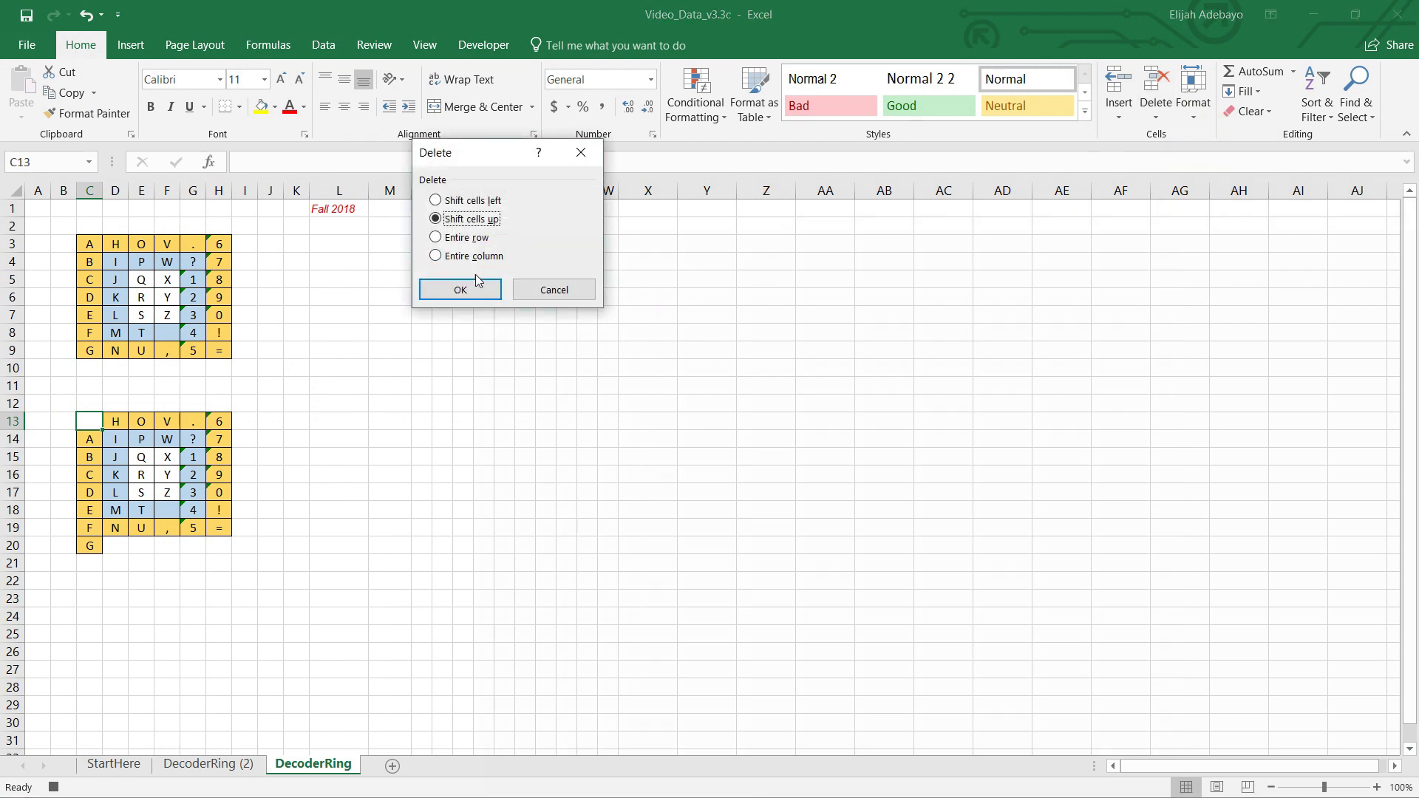
{"action": "left_click", "coordinate": [437, 202]}
{"action": "left_click", "coordinate": [462, 290]}
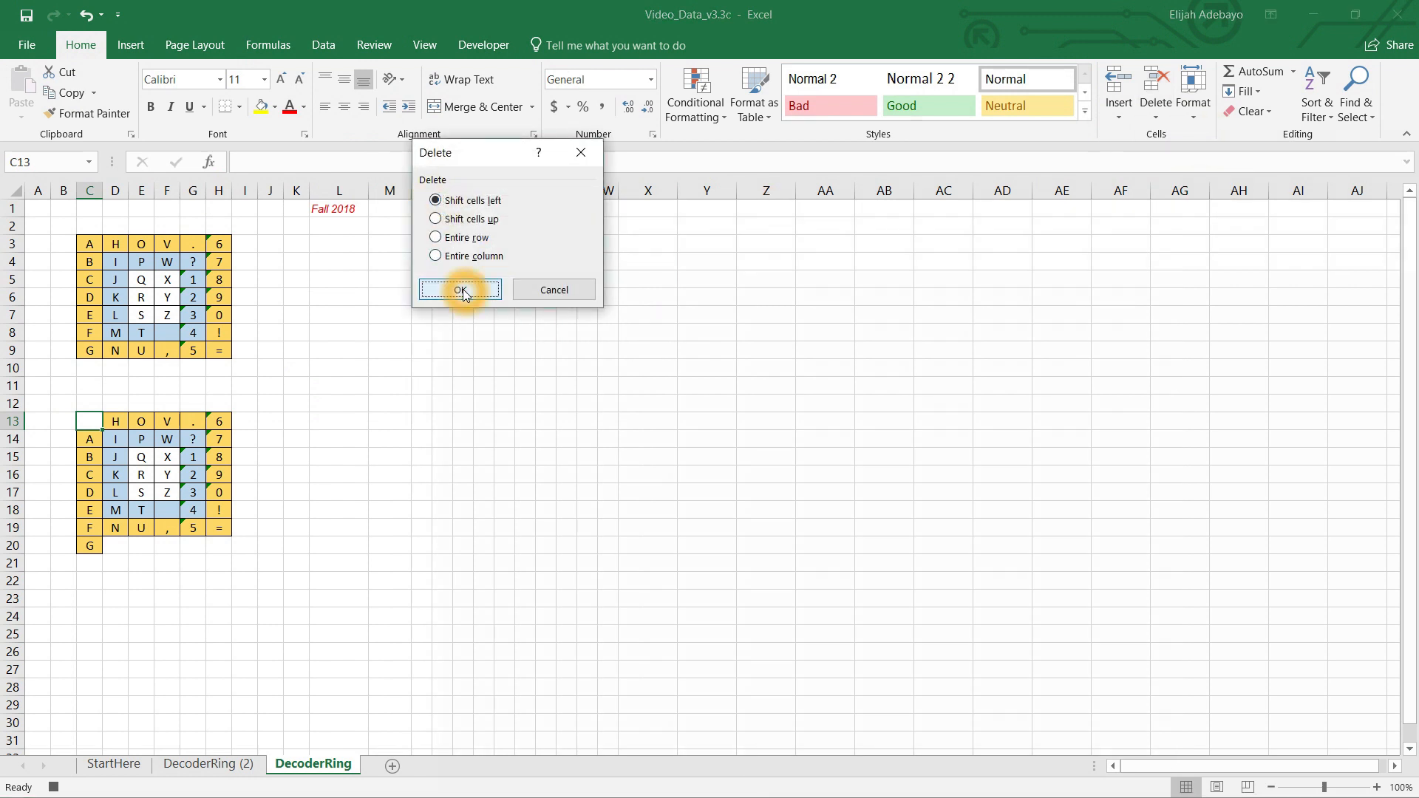
Step: Delete cell H13, shifting the cells below up
{"action": "left_click", "coordinate": [222, 422]}
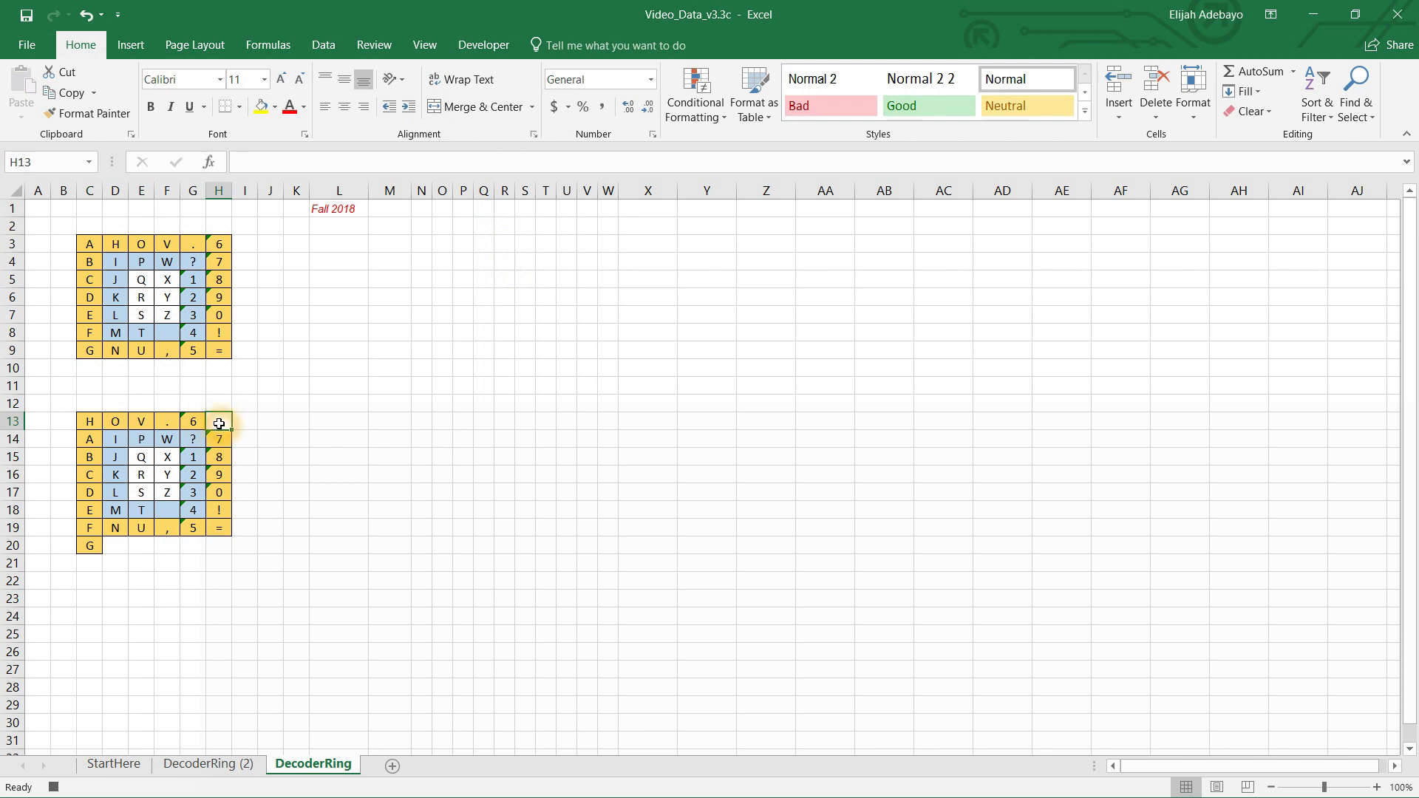
{"action": "left_click", "coordinate": [1155, 119]}
{"action": "left_click", "coordinate": [1195, 134]}
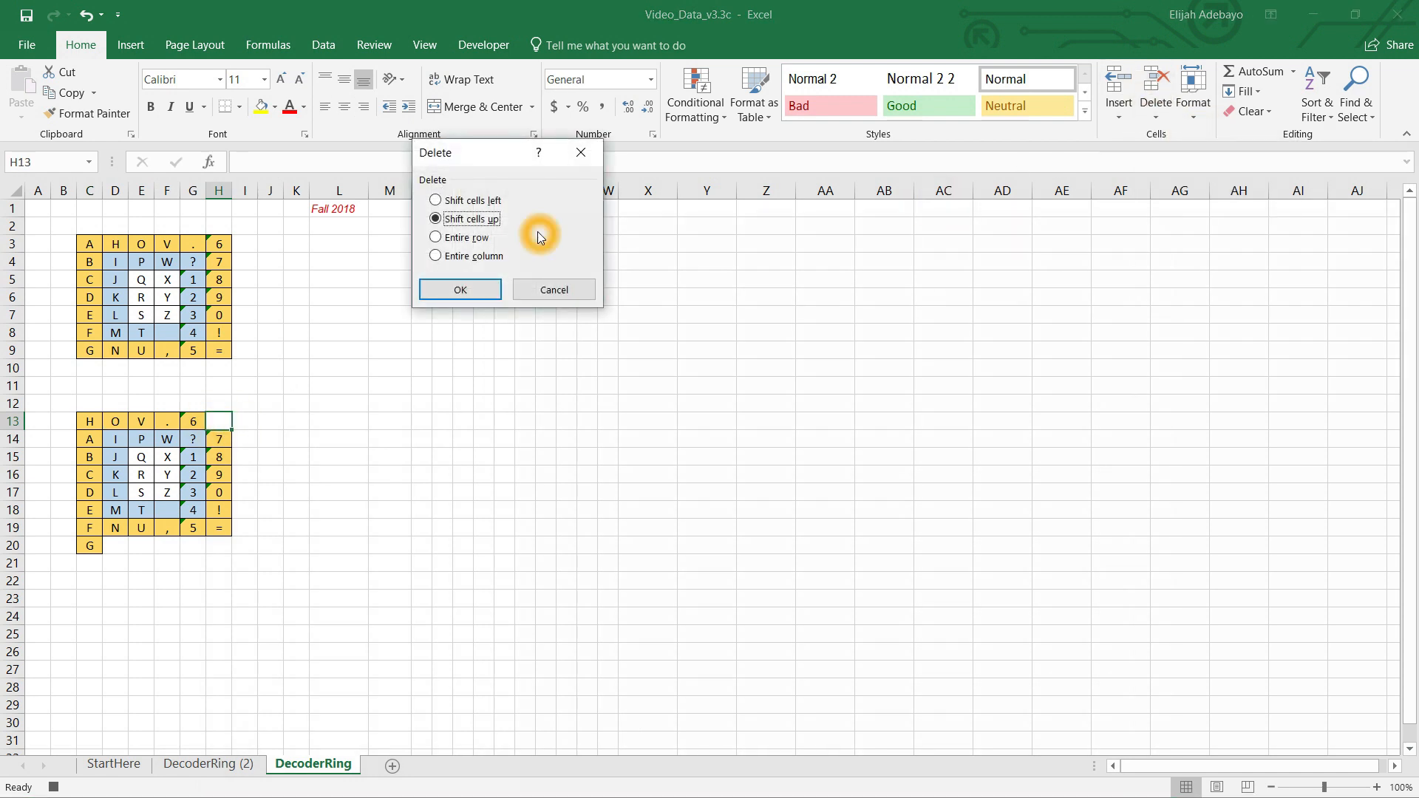
{"action": "left_click", "coordinate": [459, 287]}
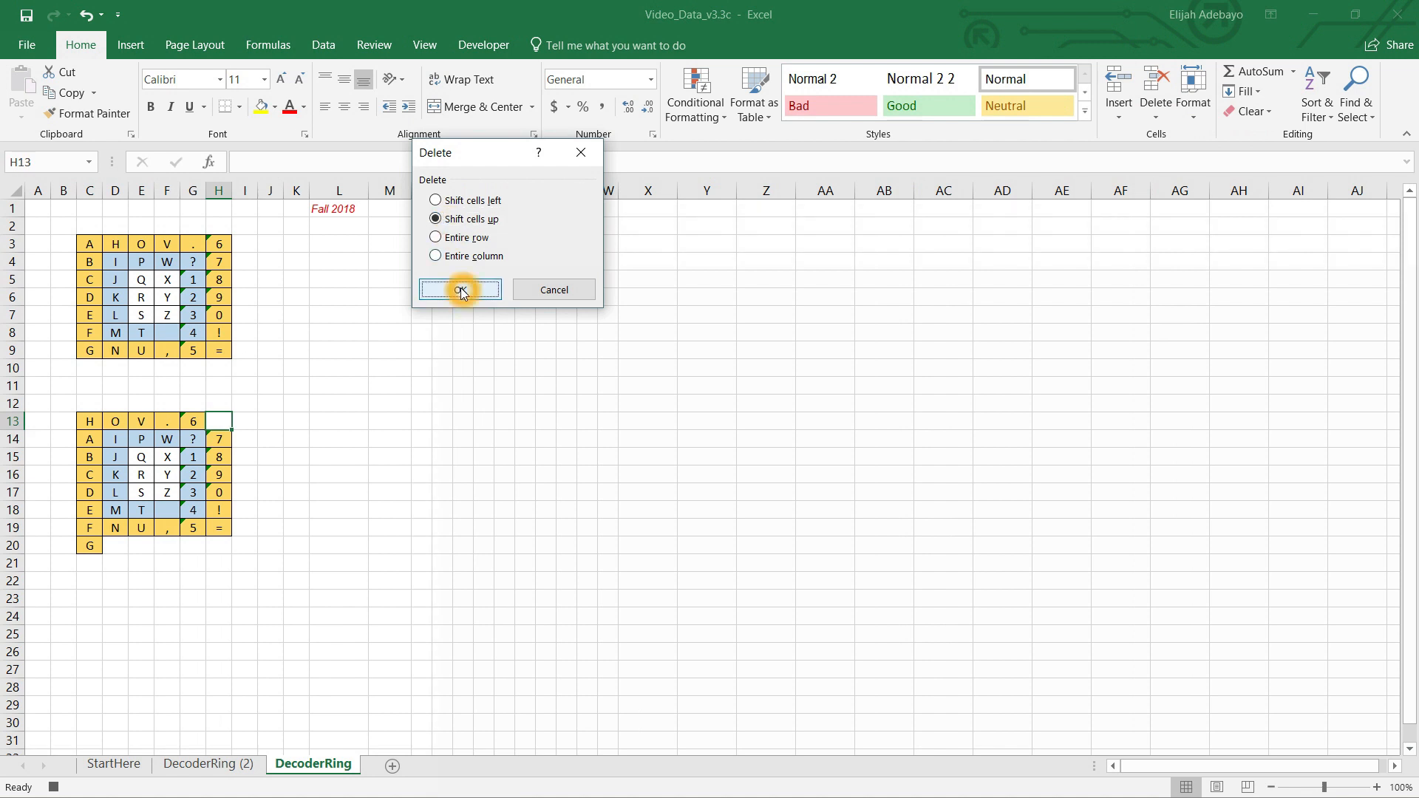
Step: Insert a cell at D19, shifting cells right
{"action": "left_click", "coordinate": [221, 529]}
{"action": "left_click", "coordinate": [113, 532]}
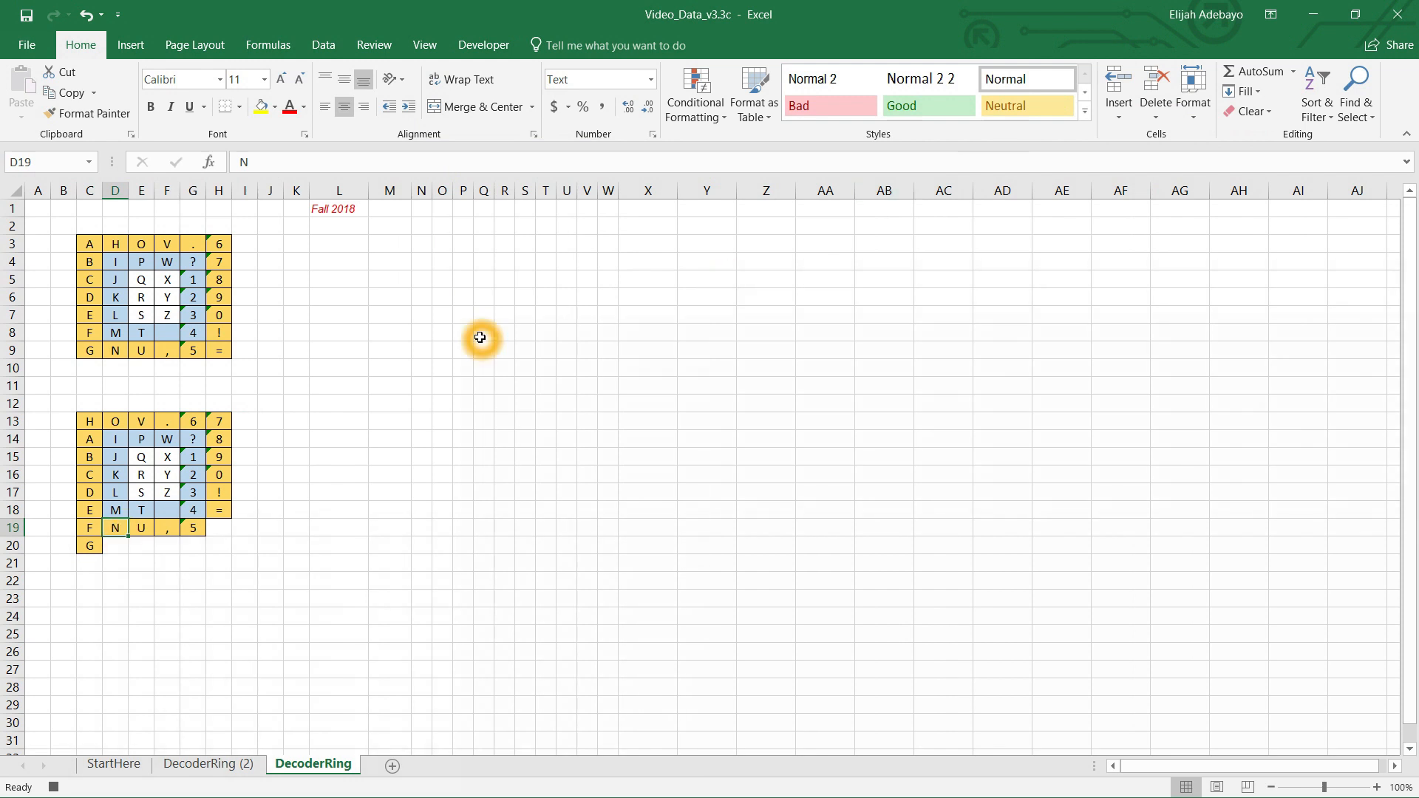
{"action": "left_click", "coordinate": [1121, 118]}
{"action": "left_click", "coordinate": [1142, 134]}
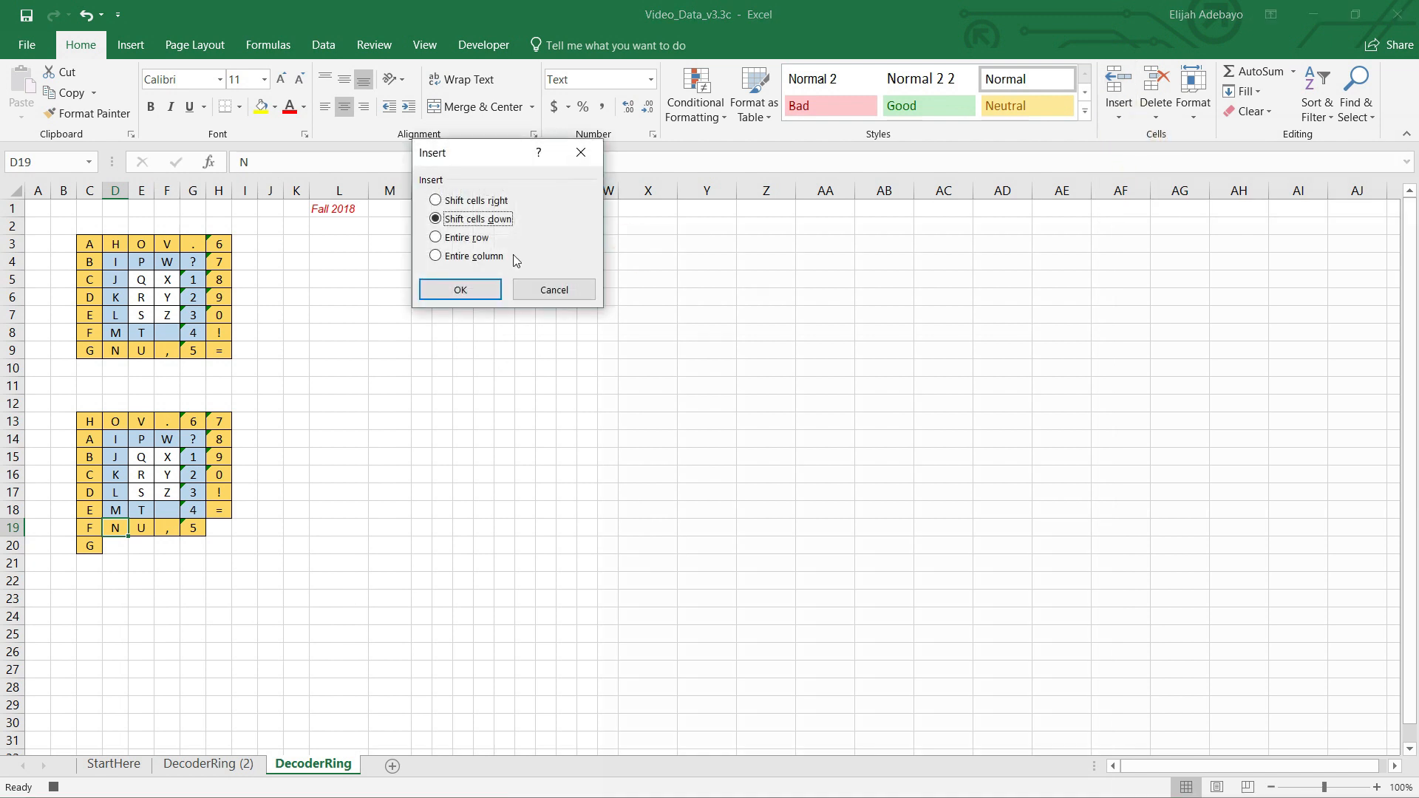
{"action": "left_click", "coordinate": [444, 204]}
{"action": "left_click", "coordinate": [462, 291]}
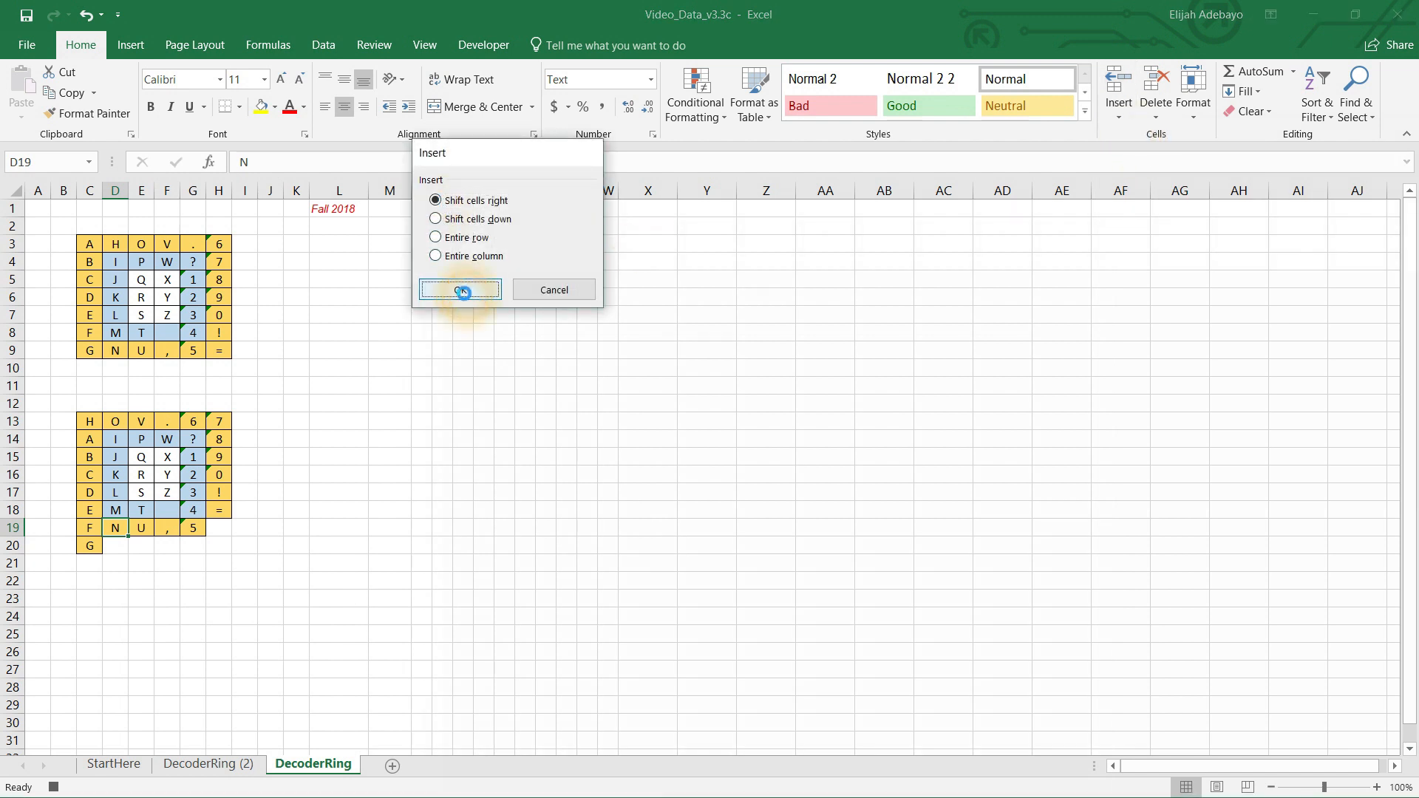
Step: Cut the G from C20 and paste it into D19
{"action": "left_click", "coordinate": [89, 549]}
{"action": "right_click", "coordinate": [88, 545]}
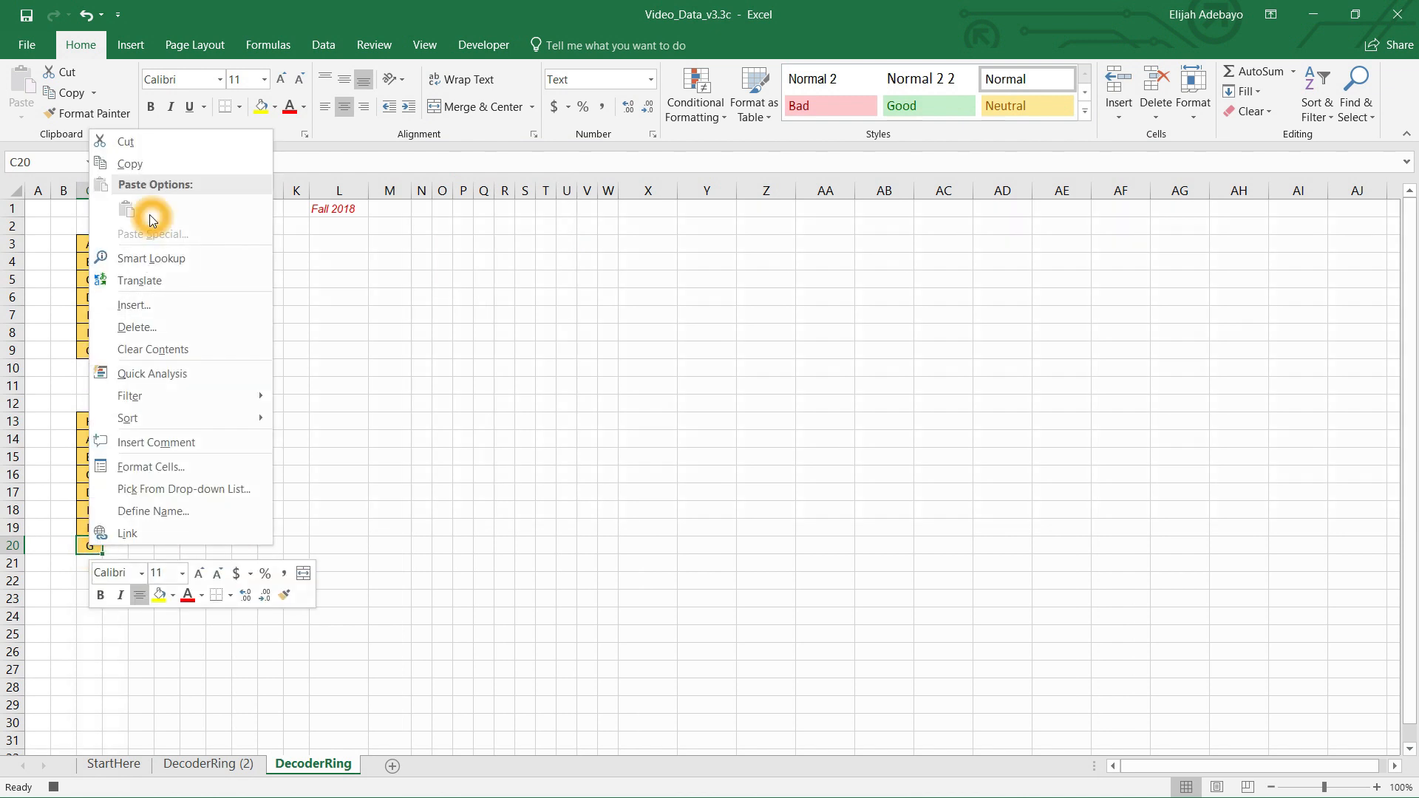
{"action": "left_click", "coordinate": [127, 142]}
{"action": "left_click", "coordinate": [119, 526]}
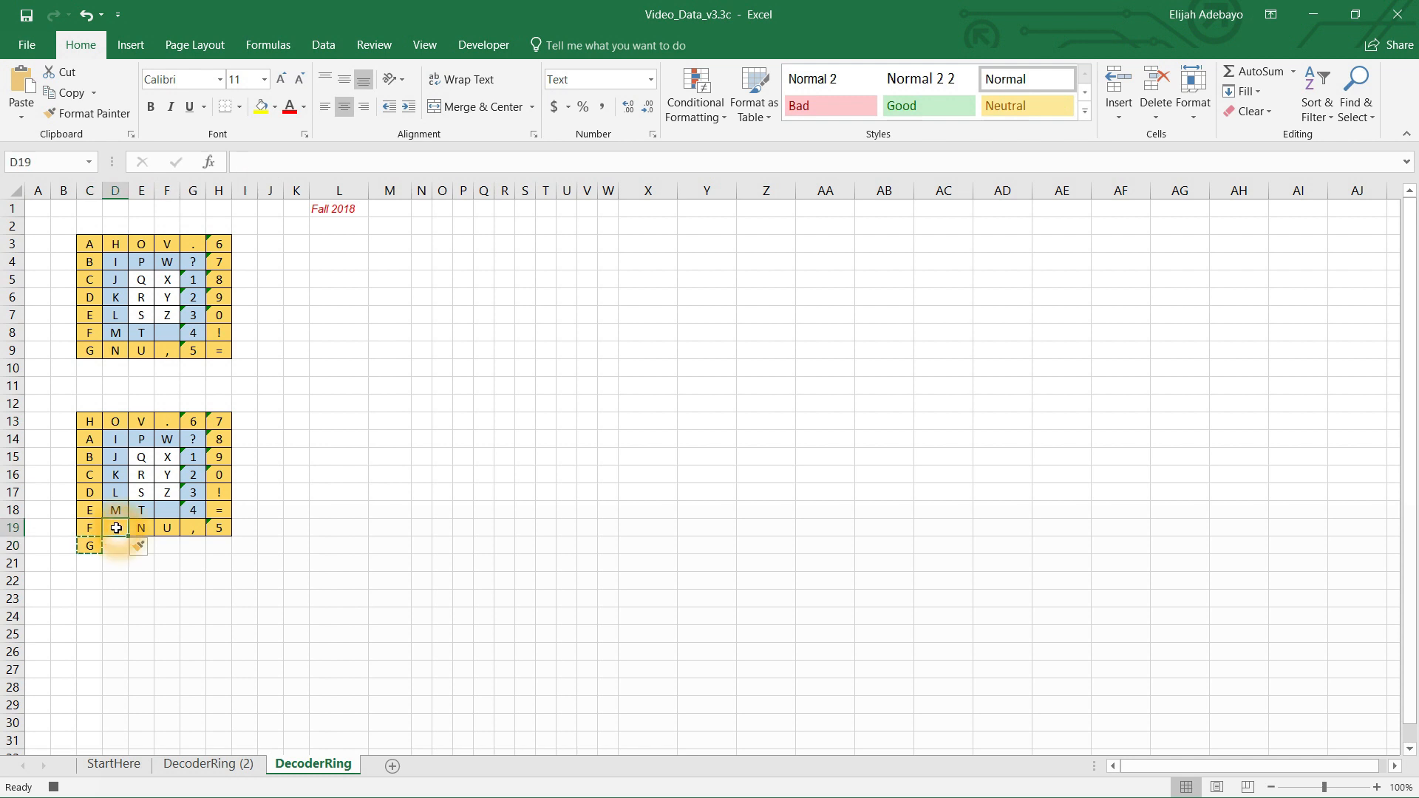
{"action": "right_click", "coordinate": [119, 526]}
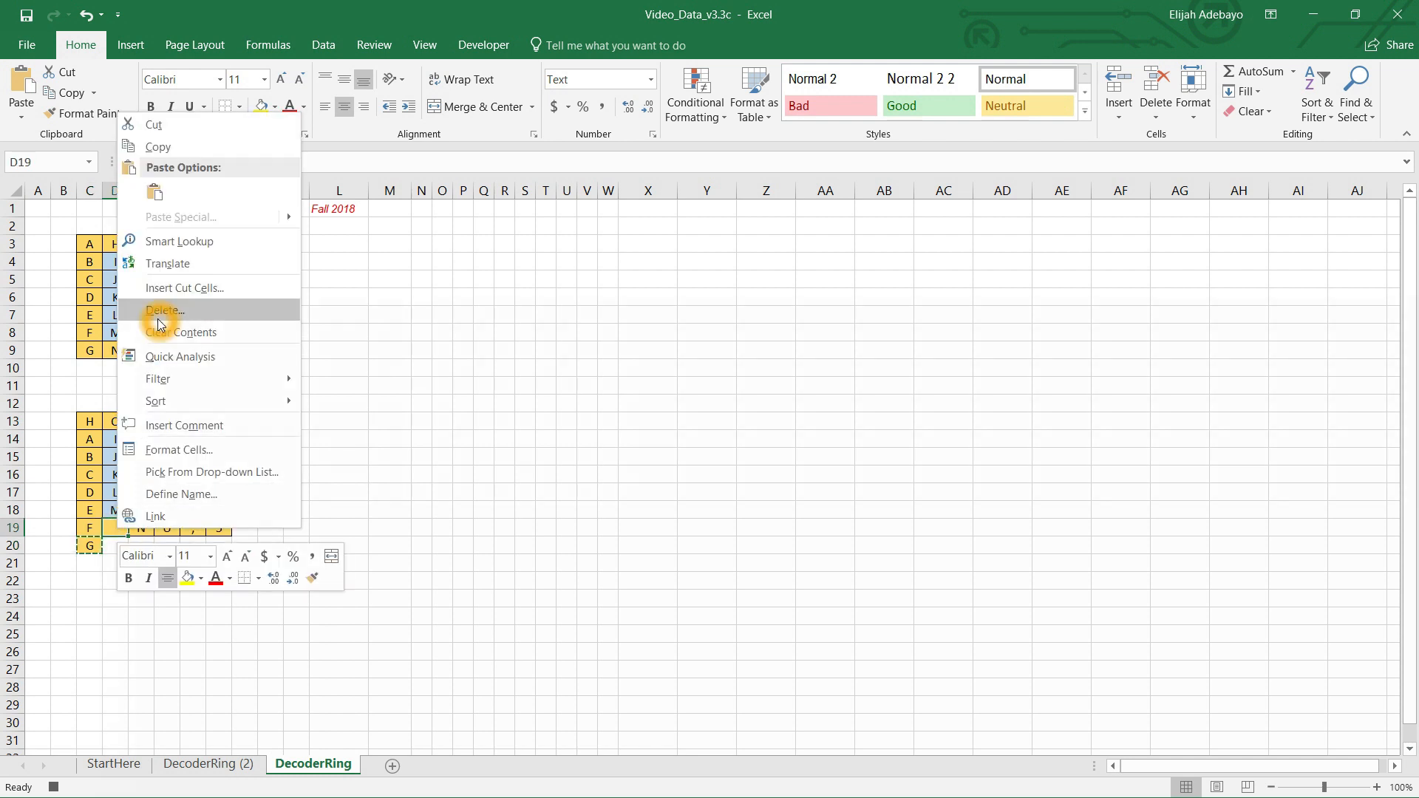
{"action": "left_click", "coordinate": [152, 192]}
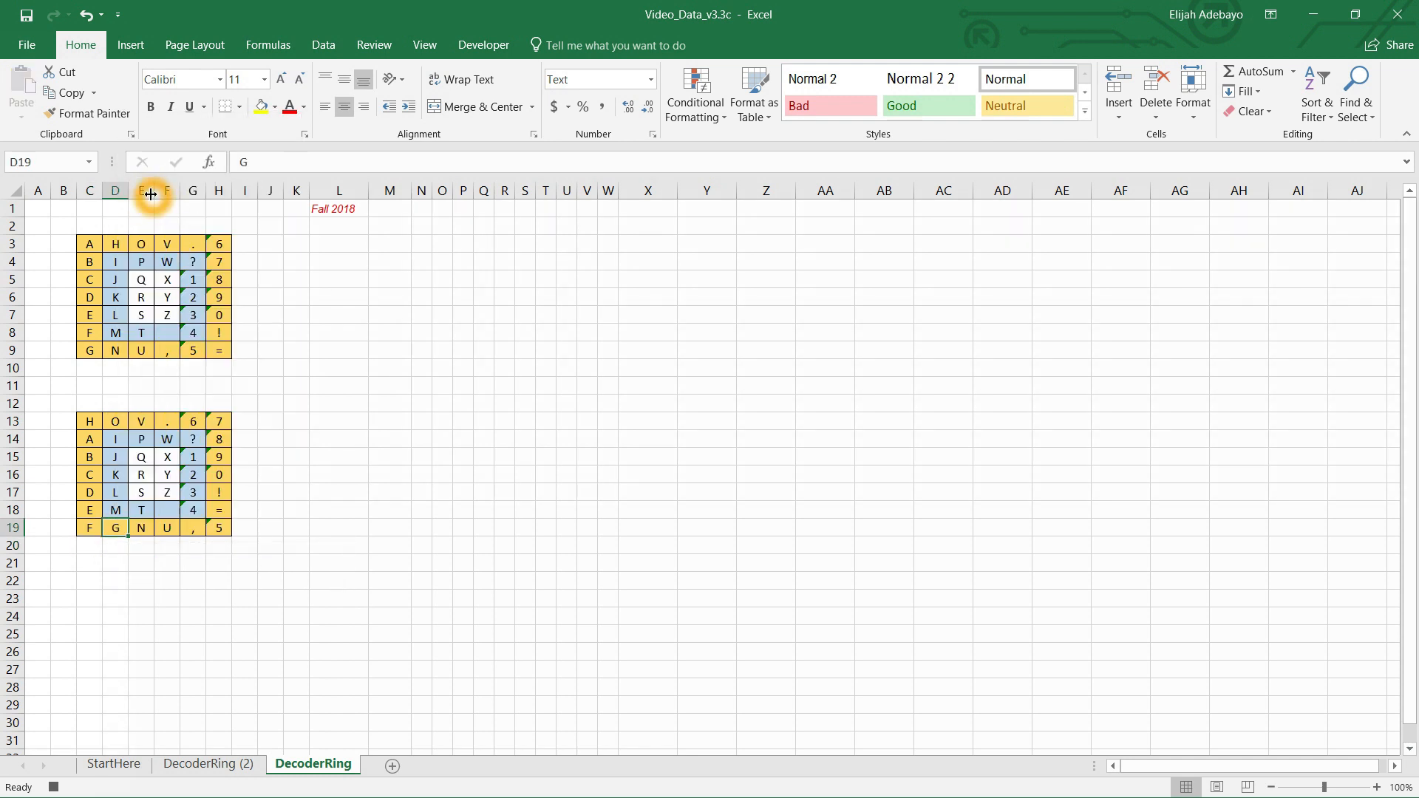
{"action": "key", "text": "Return"}
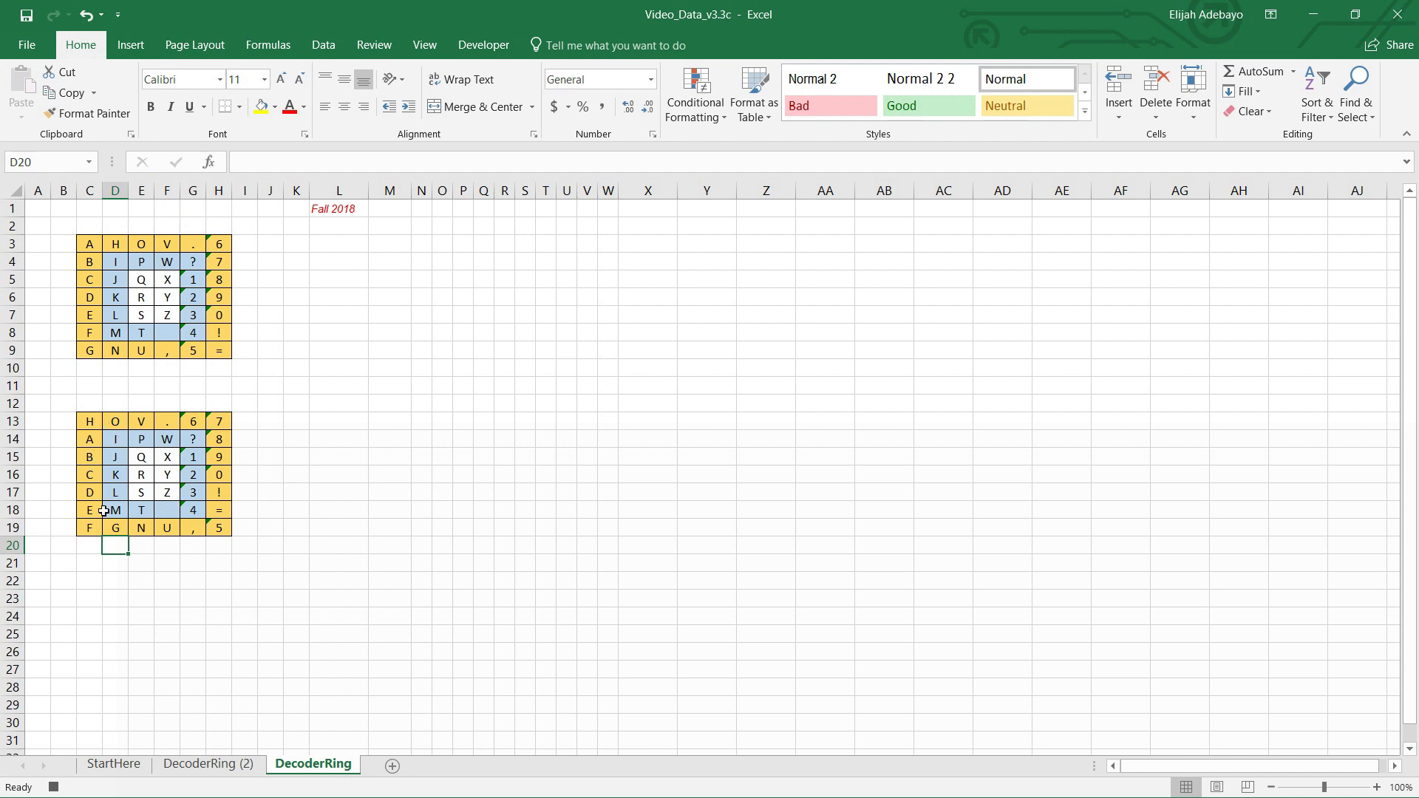
Step: Copy the empty blue cell F18 and paste it into G12
{"action": "left_click", "coordinate": [164, 510]}
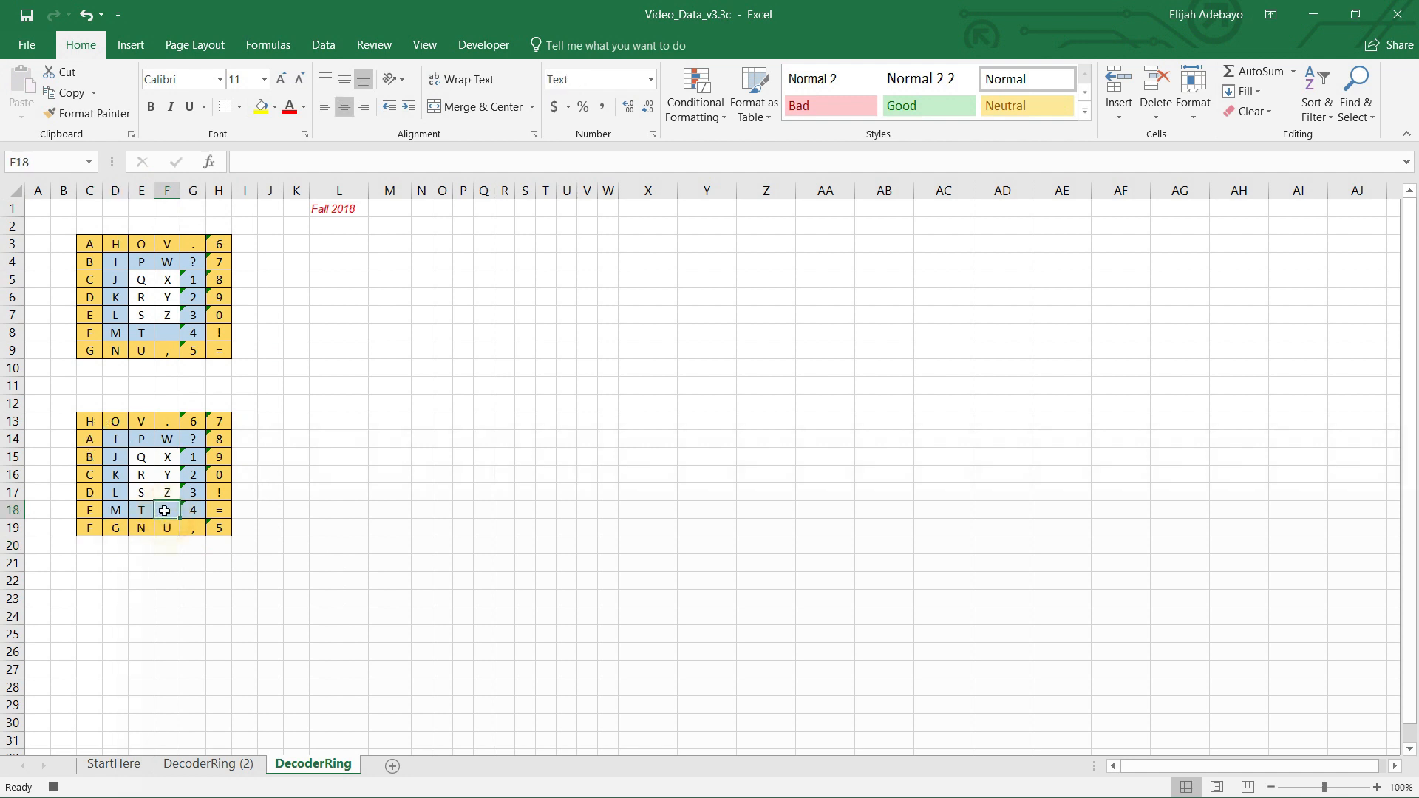
{"action": "right_click", "coordinate": [164, 511]}
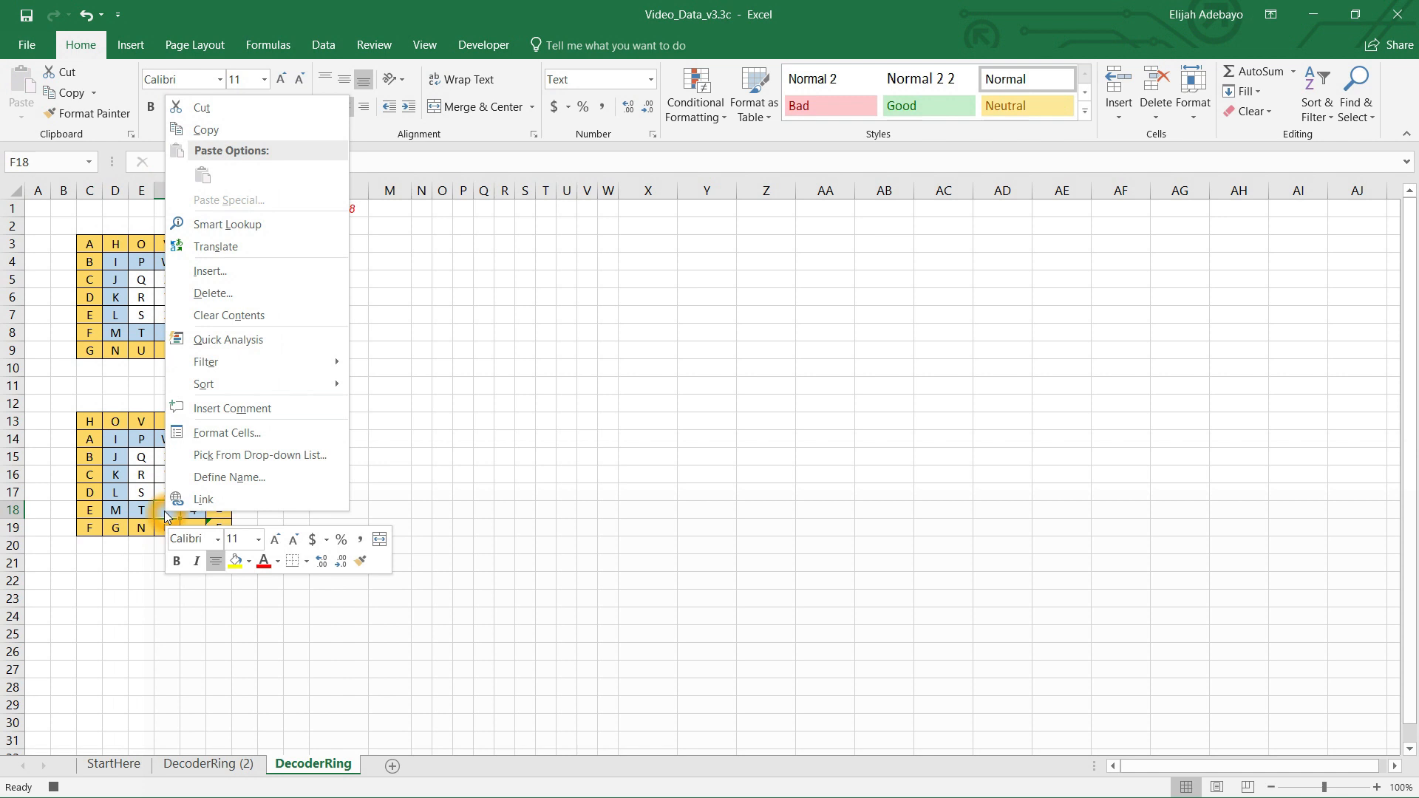
{"action": "left_click", "coordinate": [206, 133]}
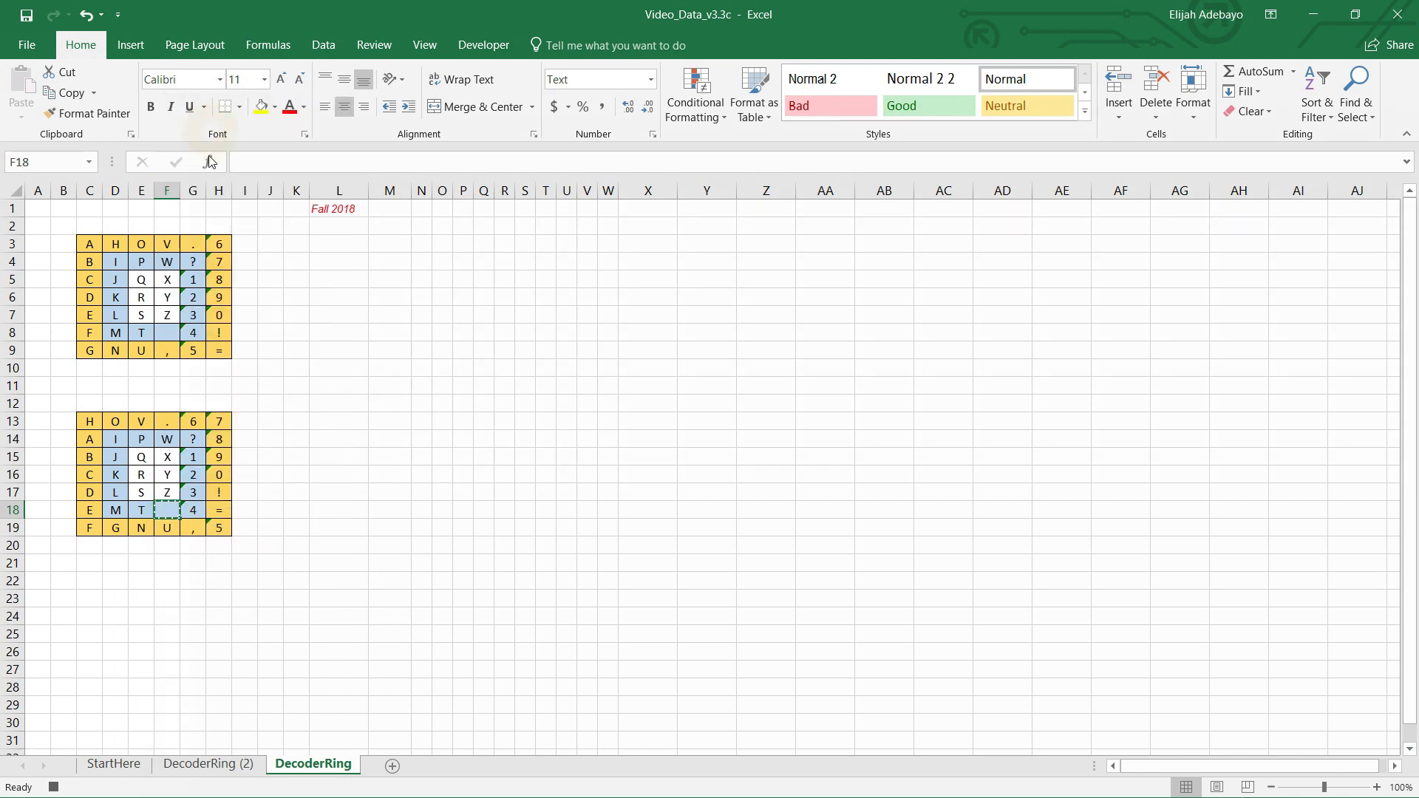
{"action": "left_click", "coordinate": [195, 406]}
{"action": "right_click", "coordinate": [195, 405]}
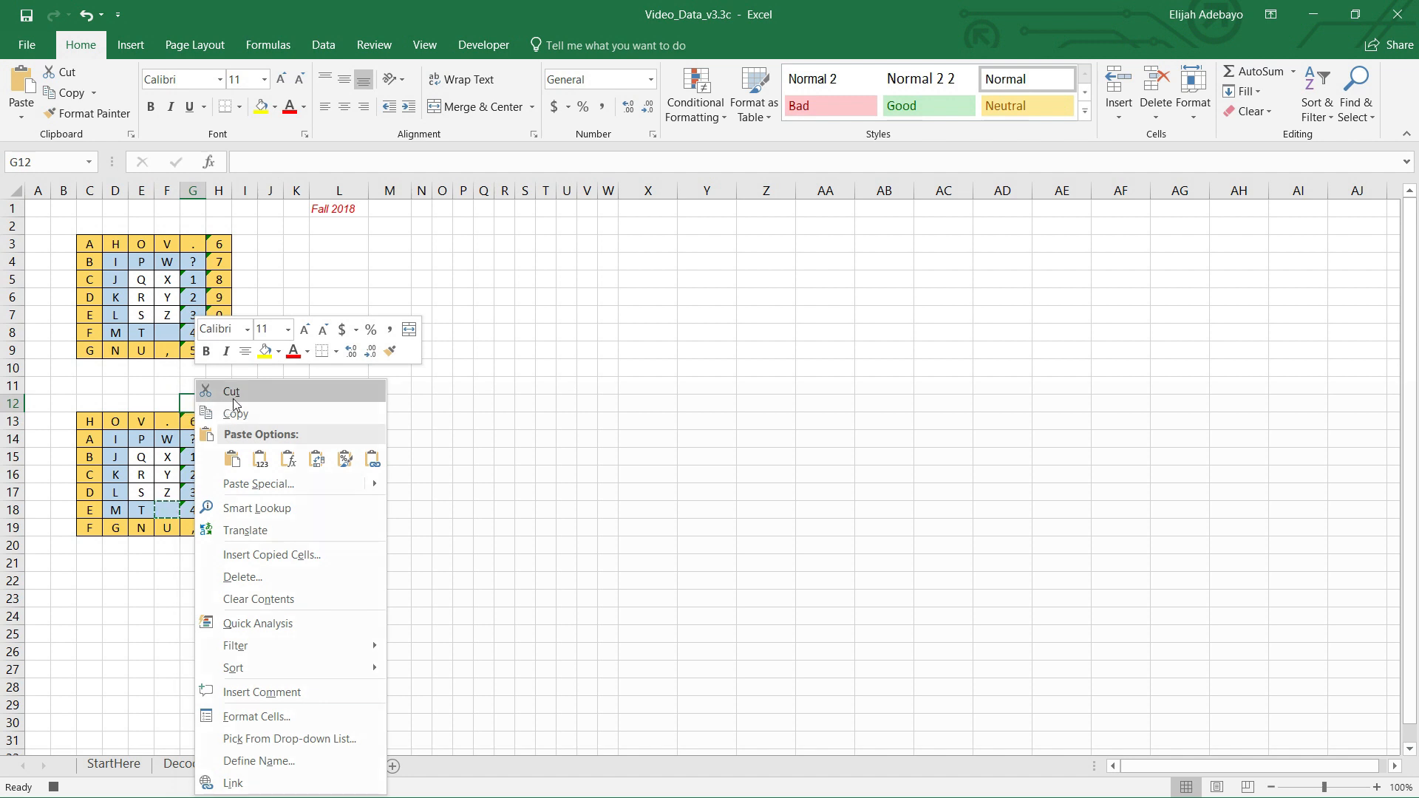
{"action": "left_click", "coordinate": [232, 459]}
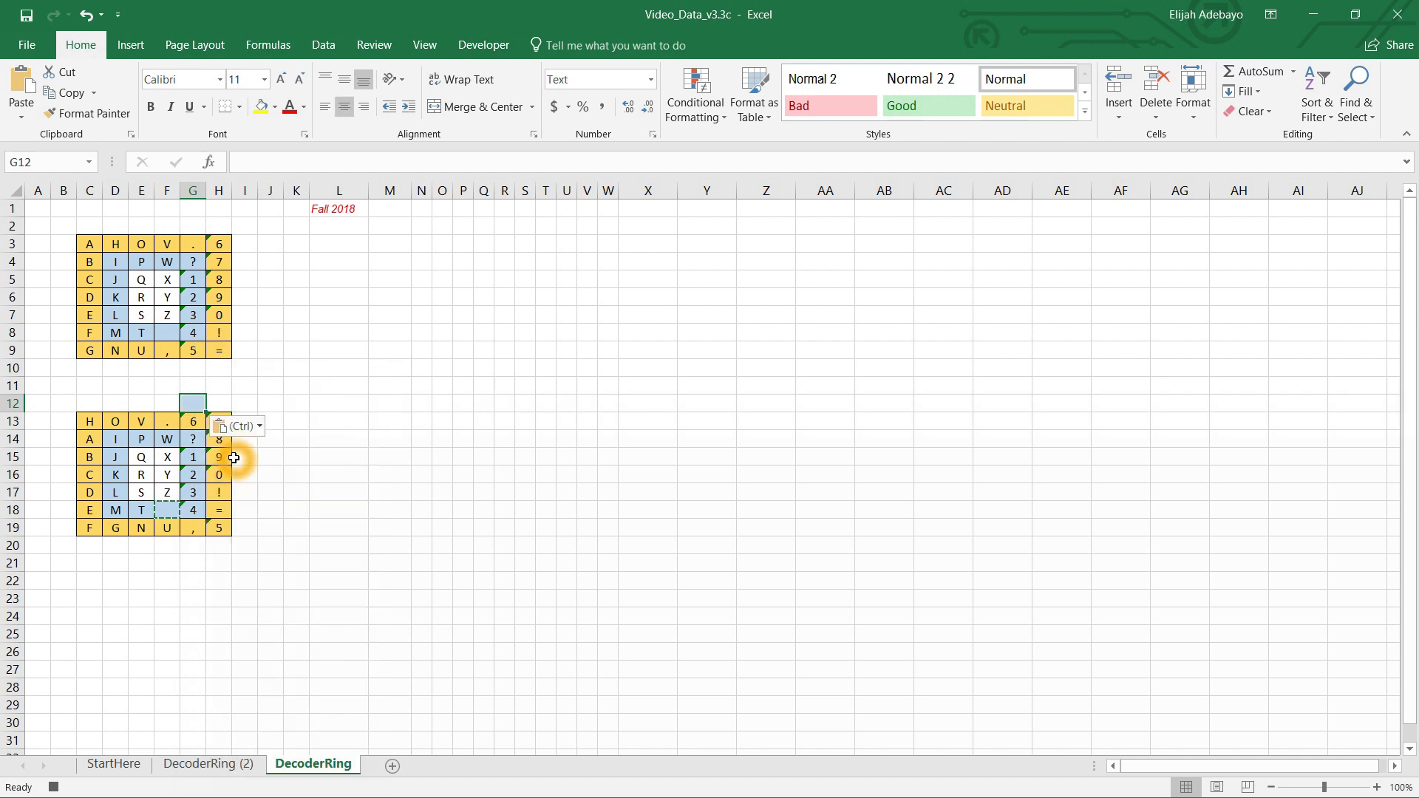
{"action": "left_click", "coordinate": [219, 397]}
{"action": "key", "text": "Escape"}
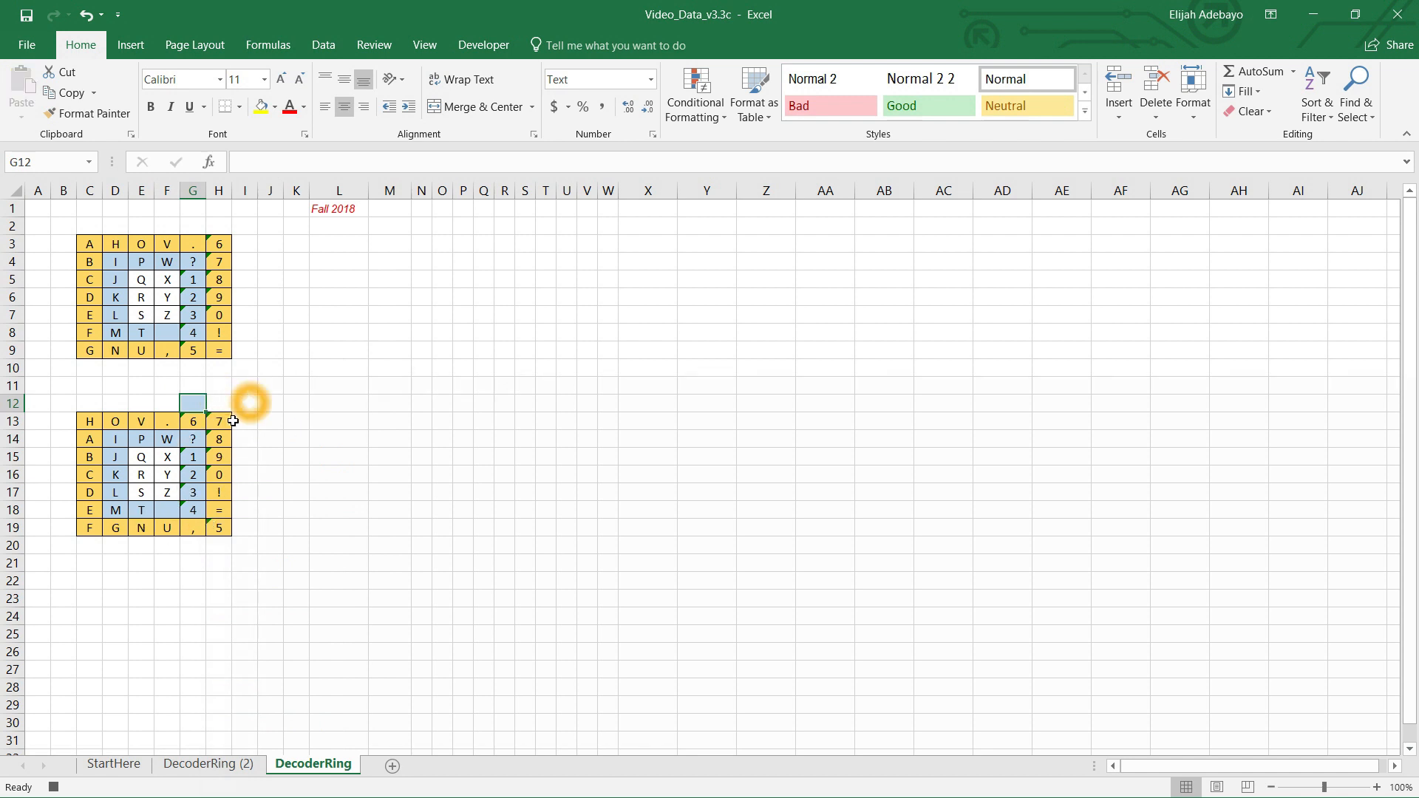
Step: Copy cell G18 and paste it into G12
{"action": "left_click", "coordinate": [145, 513]}
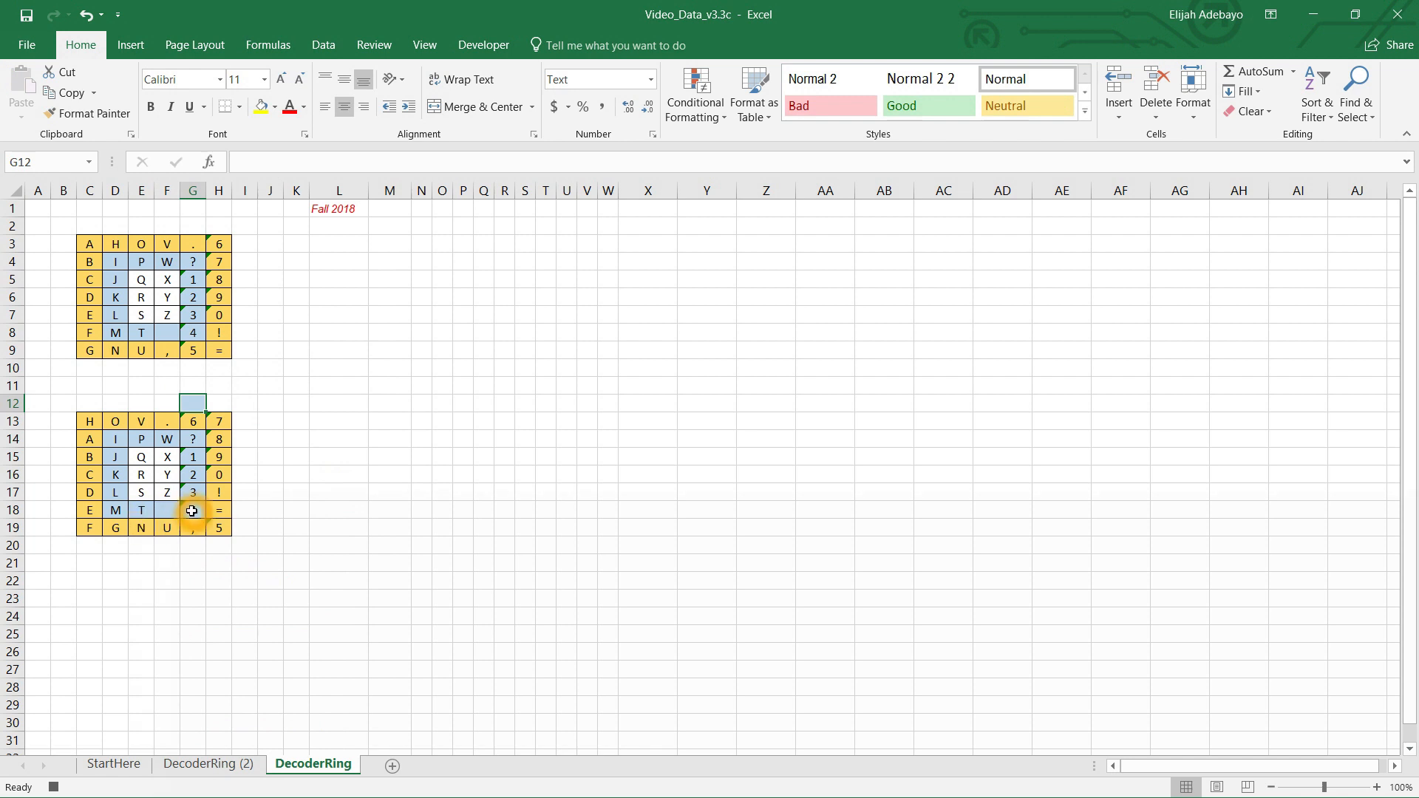
{"action": "left_click", "coordinate": [193, 406]}
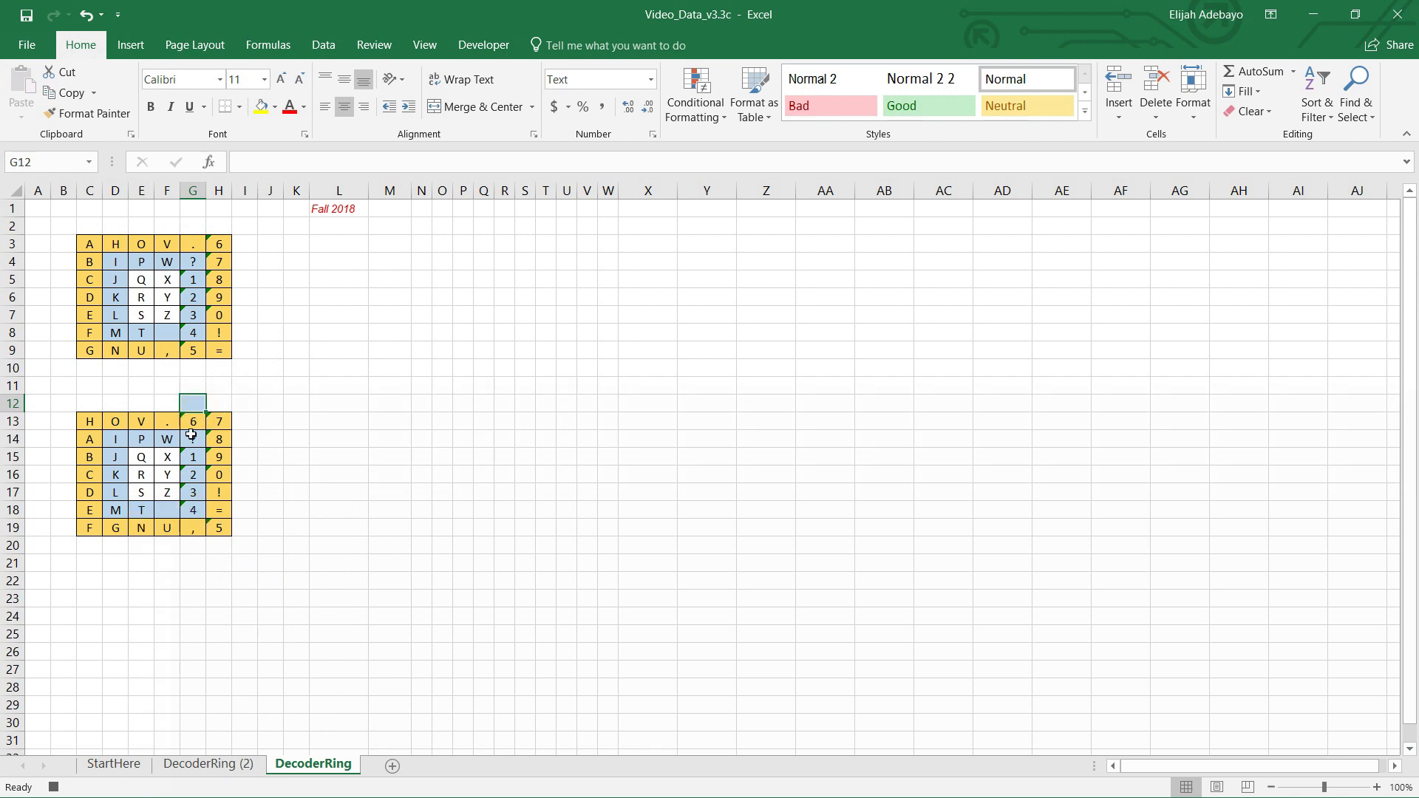
{"action": "left_click", "coordinate": [192, 404]}
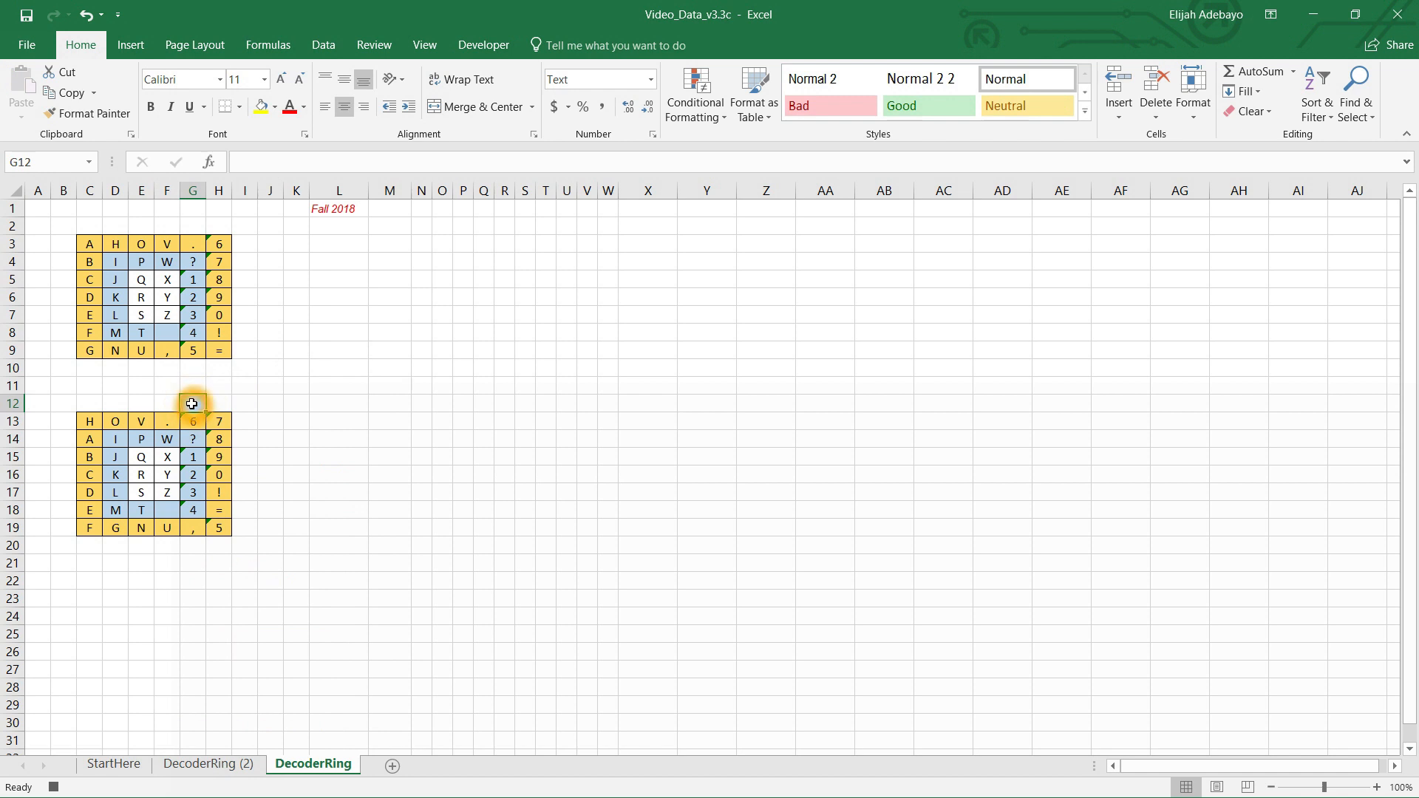
{"action": "left_click", "coordinate": [193, 512]}
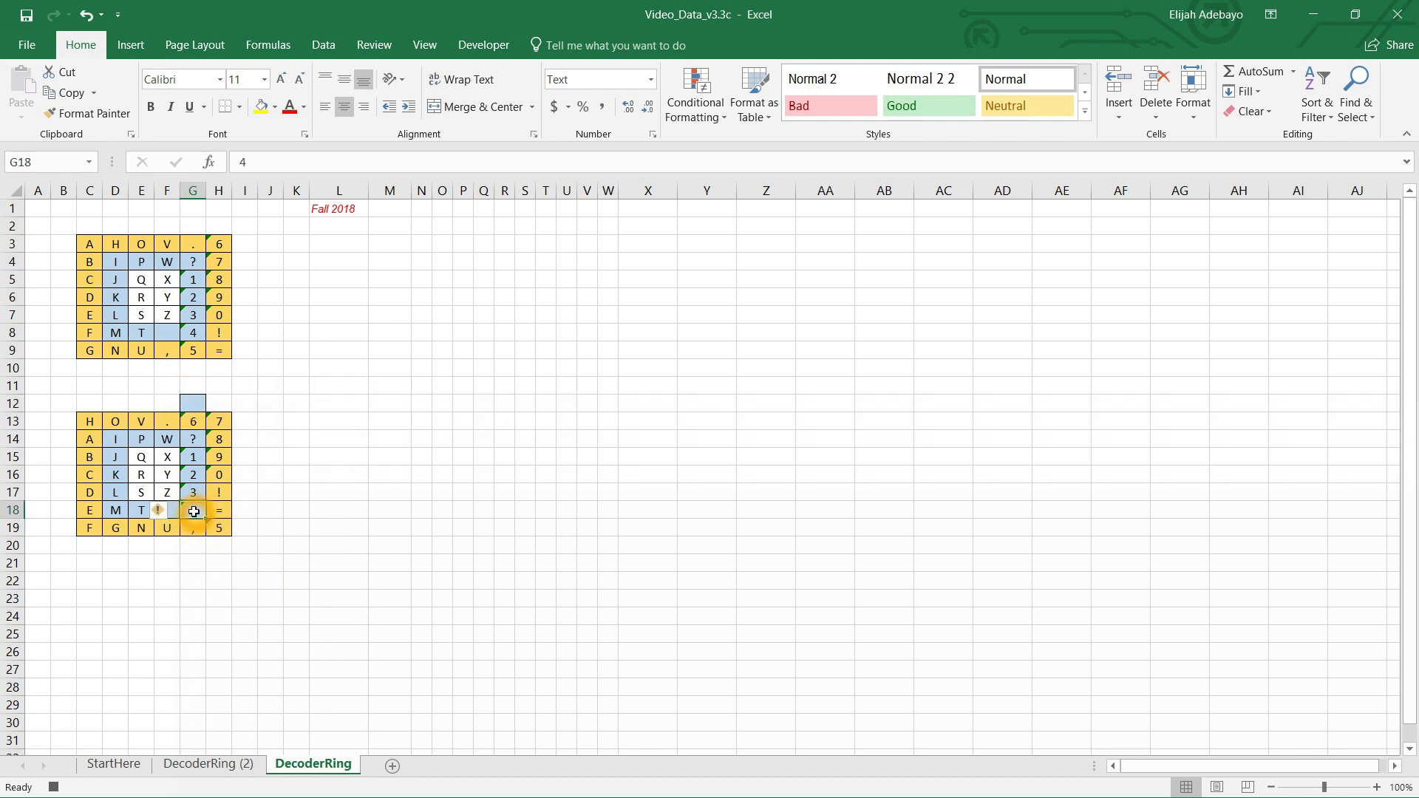
{"action": "right_click", "coordinate": [194, 512]}
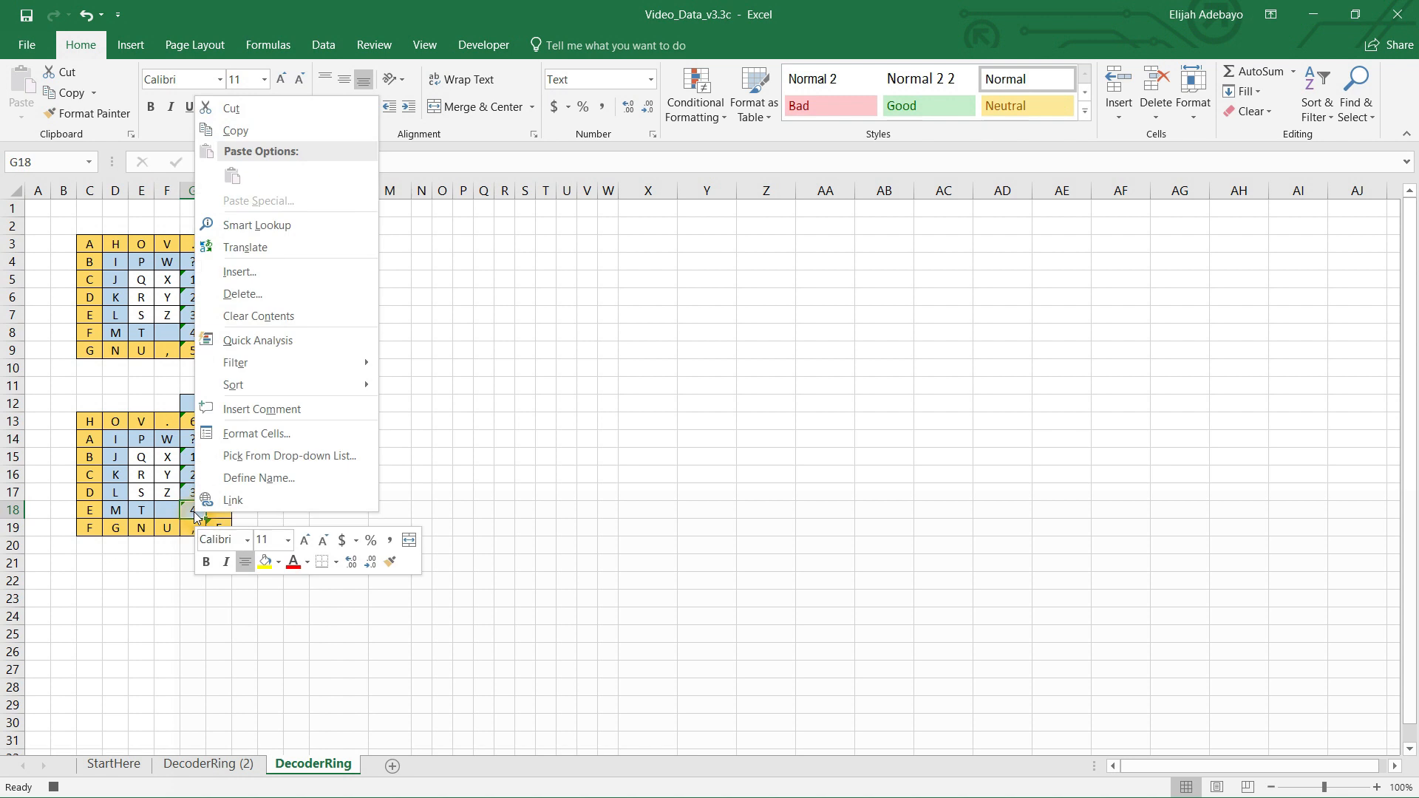
{"action": "left_click", "coordinate": [234, 131]}
{"action": "left_click", "coordinate": [196, 407]}
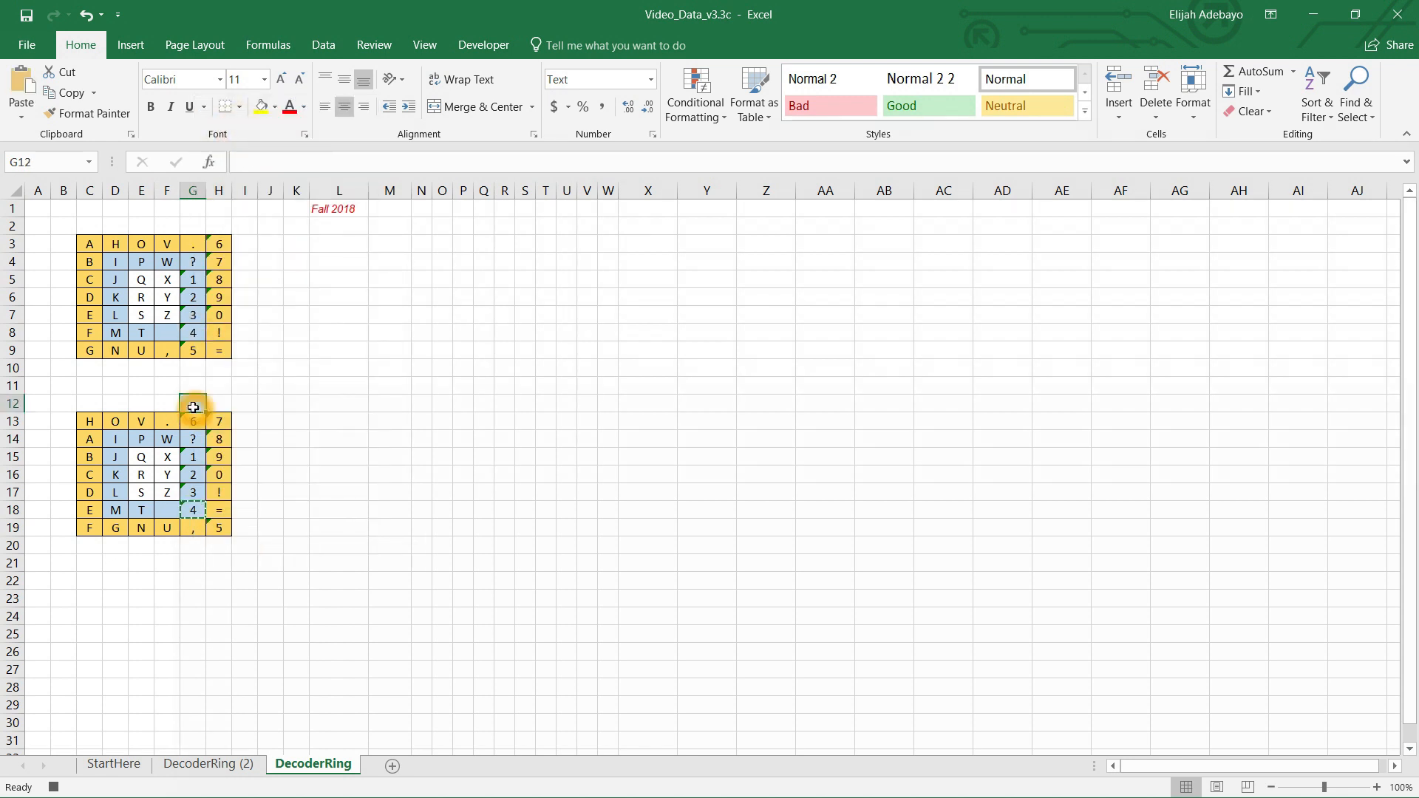
{"action": "right_click", "coordinate": [196, 406]}
{"action": "left_click", "coordinate": [229, 456]}
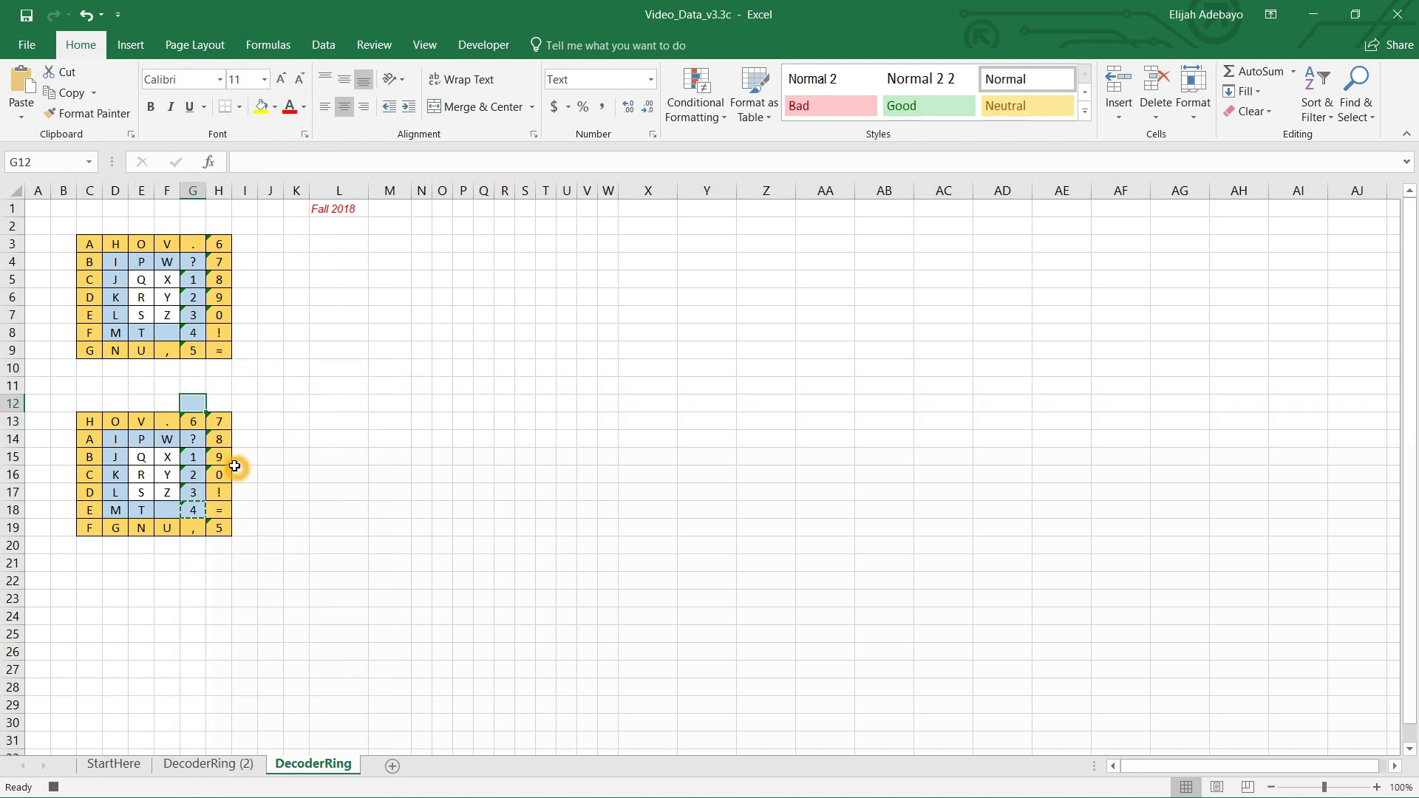
Step: Copy cell G17 and paste it into G18
{"action": "left_click", "coordinate": [194, 493]}
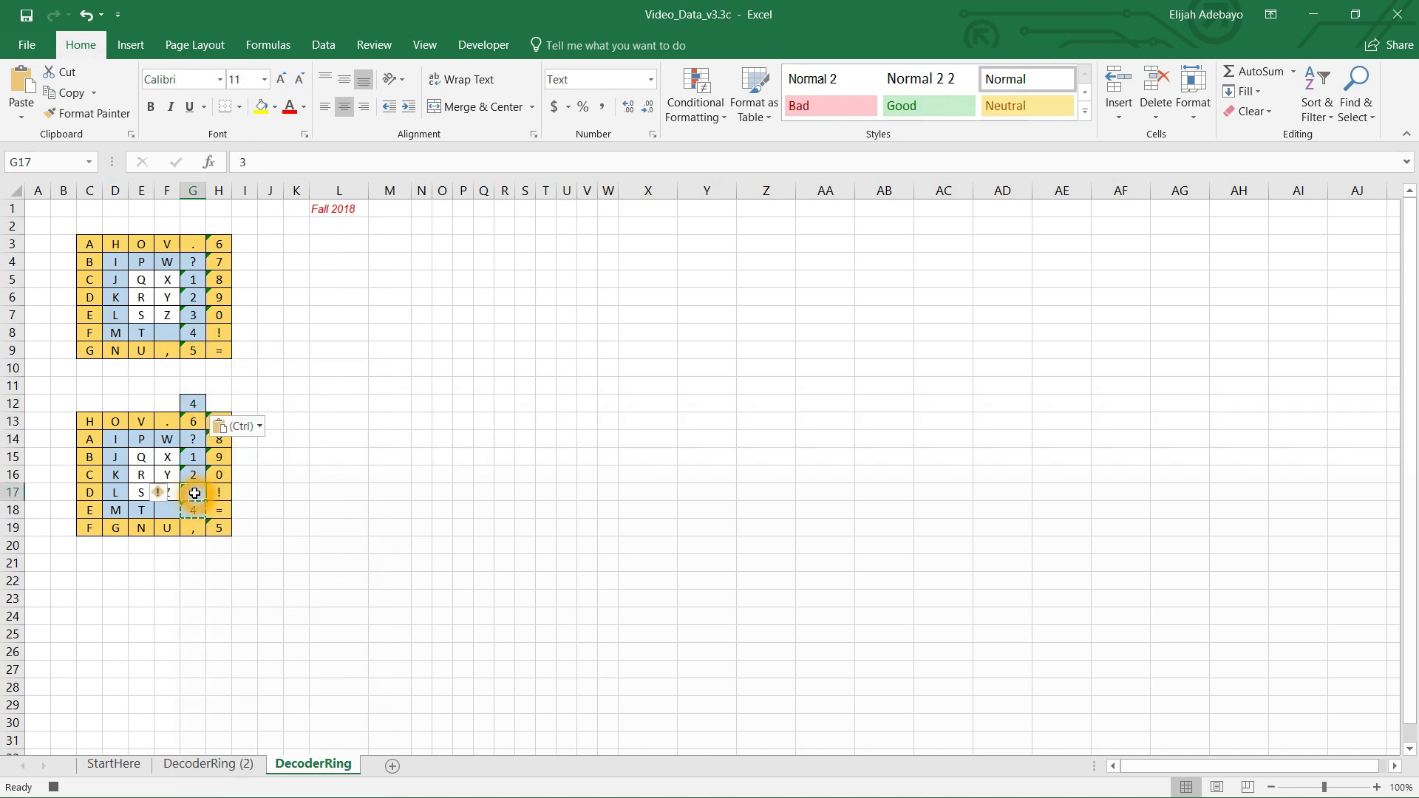
{"action": "right_click", "coordinate": [194, 493]}
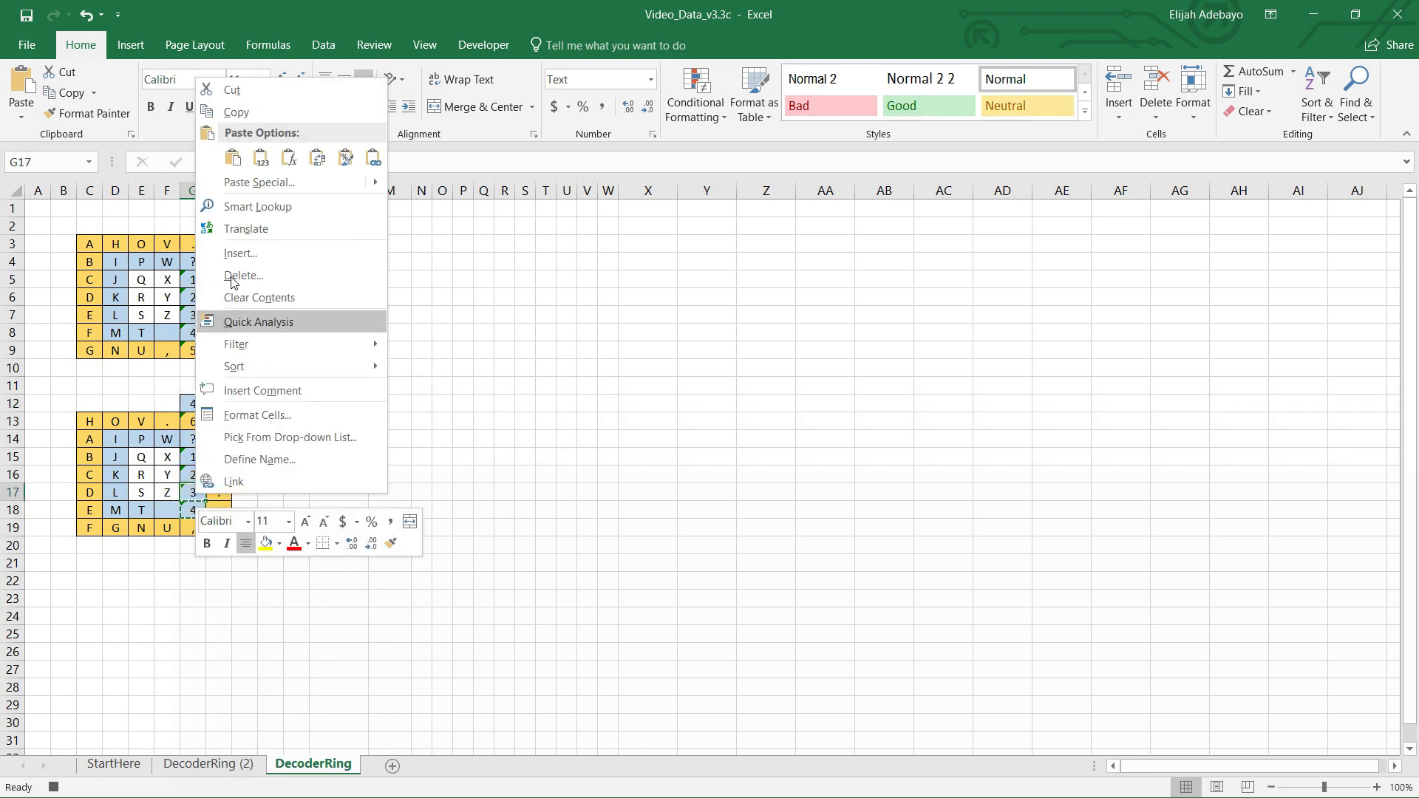
{"action": "left_click", "coordinate": [235, 111]}
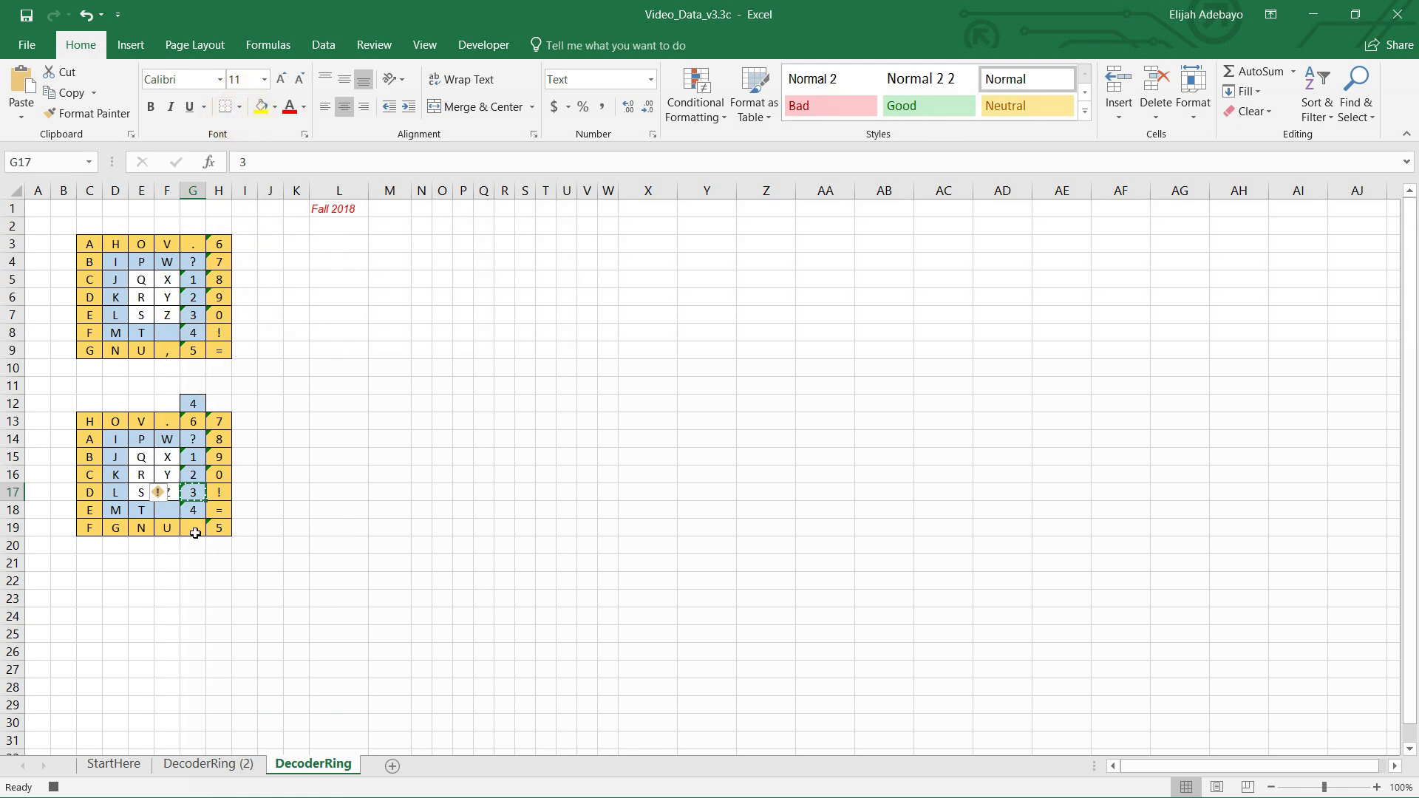
{"action": "left_click", "coordinate": [195, 511]}
{"action": "right_click", "coordinate": [193, 512]}
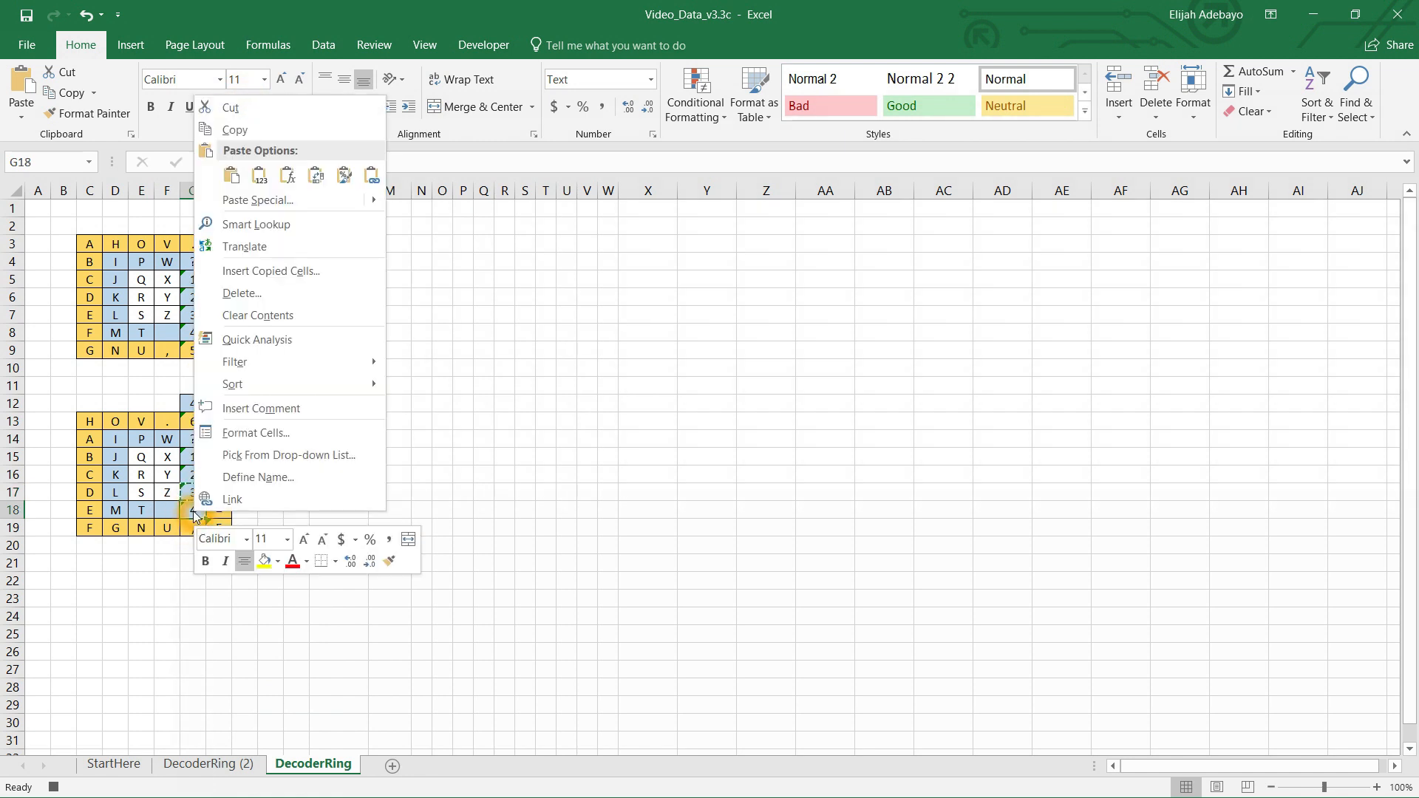
{"action": "left_click", "coordinate": [235, 181]}
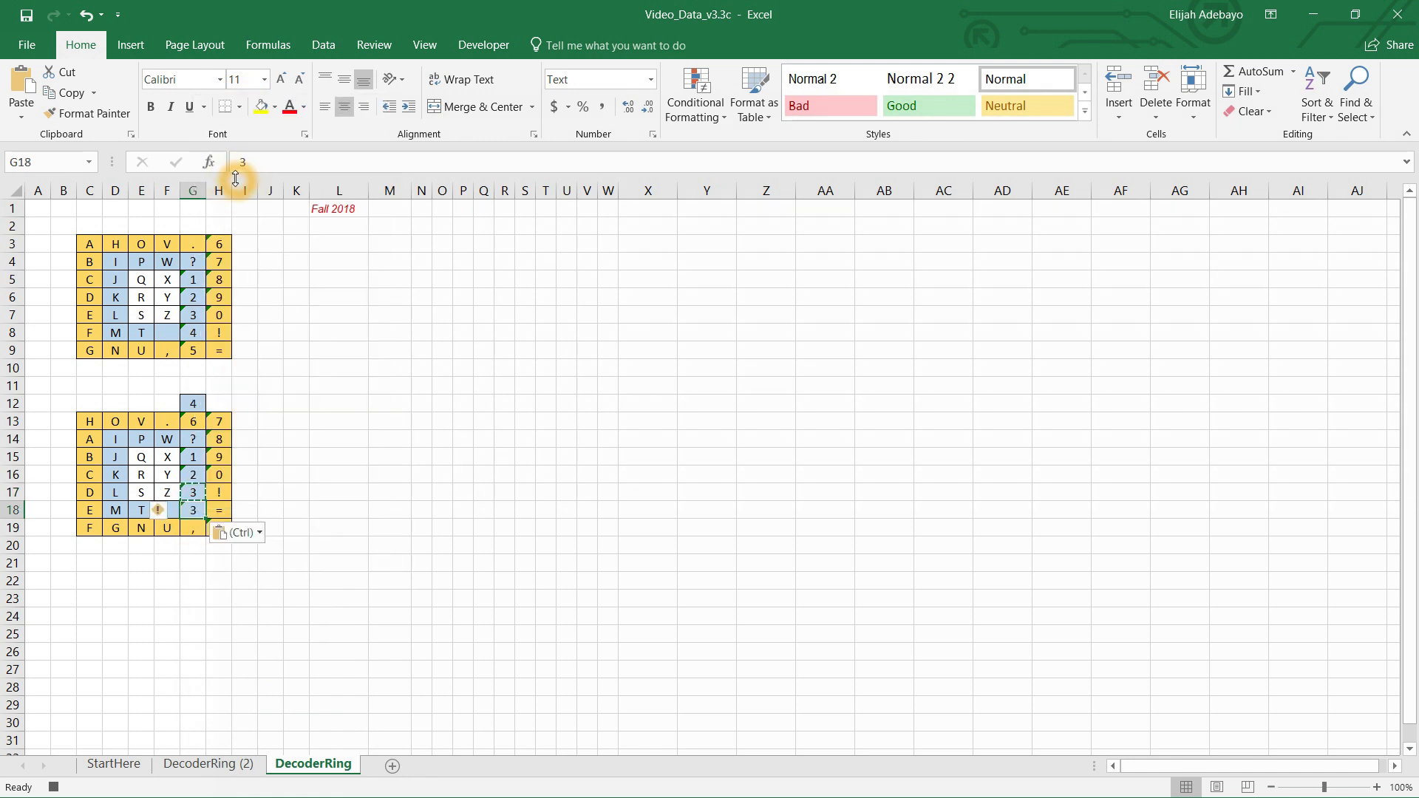
Step: Copy cell G16 and paste it into G17
{"action": "left_click", "coordinate": [199, 477]}
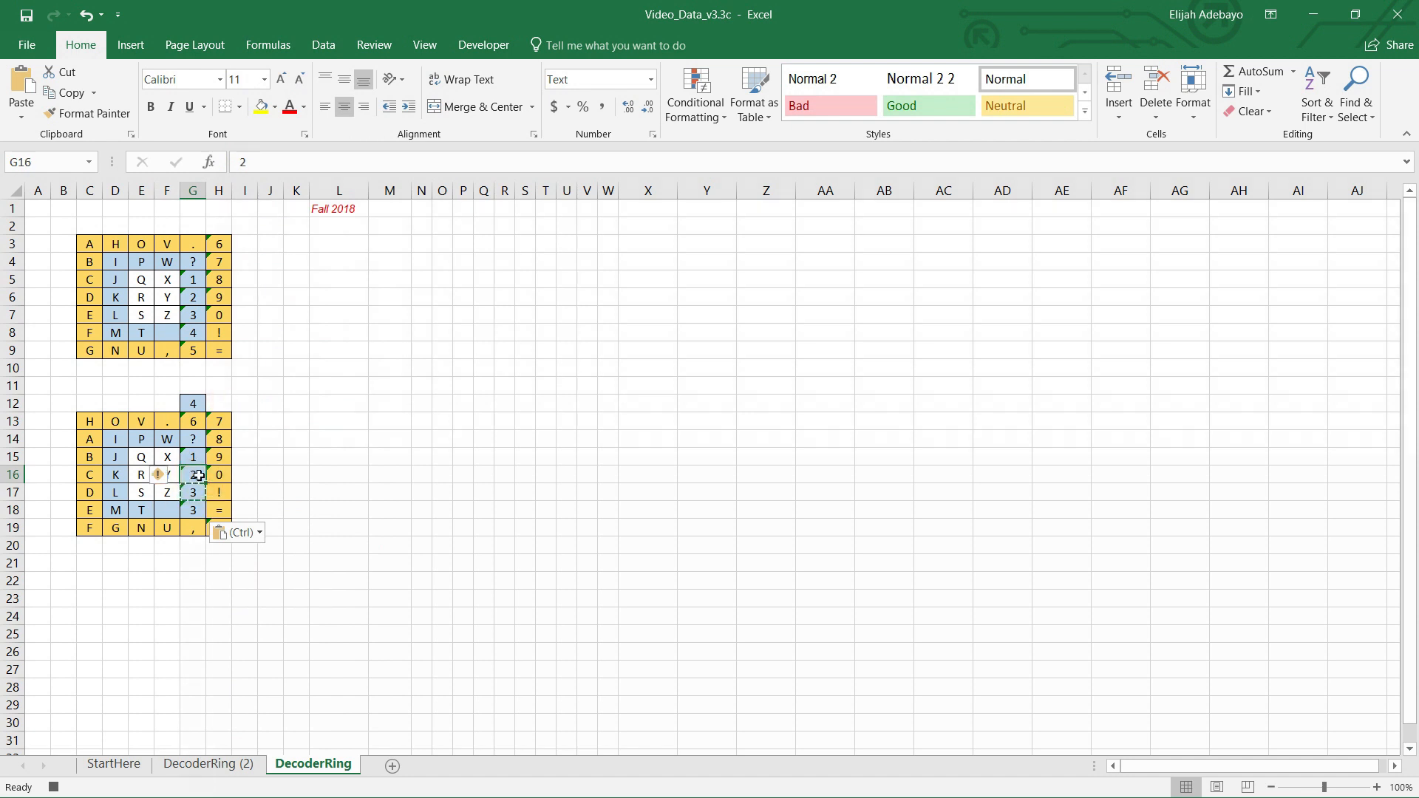
{"action": "right_click", "coordinate": [199, 478]}
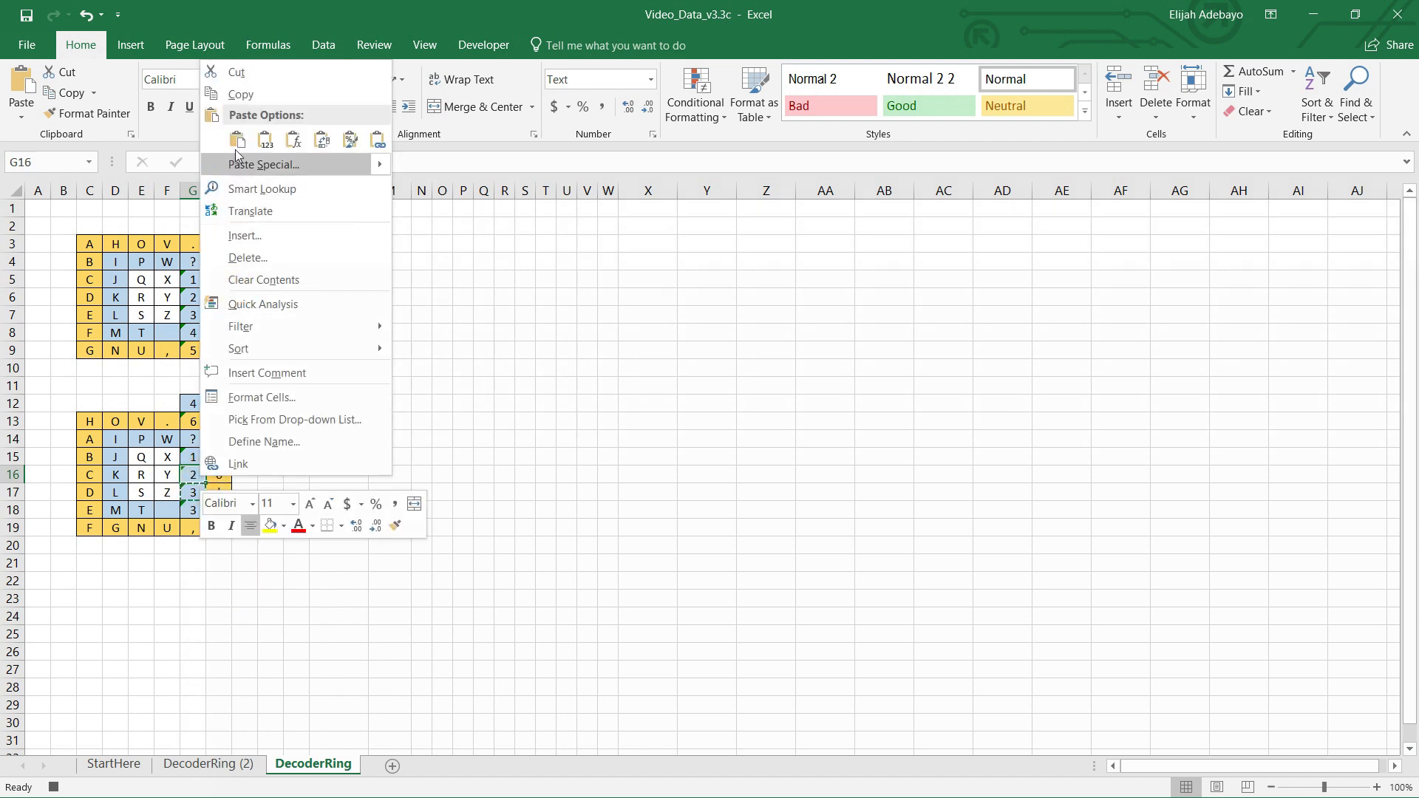
{"action": "left_click", "coordinate": [244, 100]}
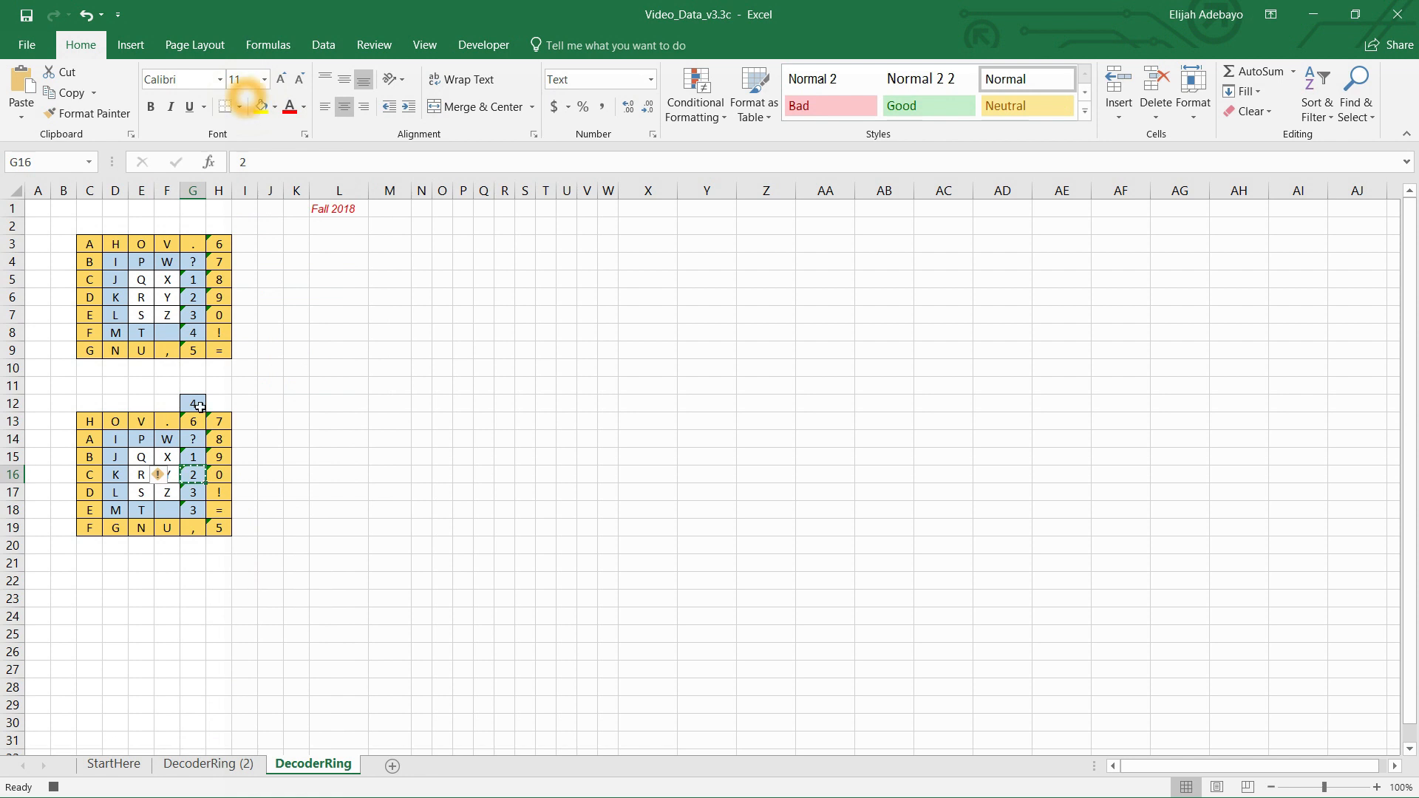
{"action": "left_click", "coordinate": [195, 493]}
{"action": "key", "text": "Return"}
Step: Copy cell G15 and paste it into G16
{"action": "left_click", "coordinate": [199, 457]}
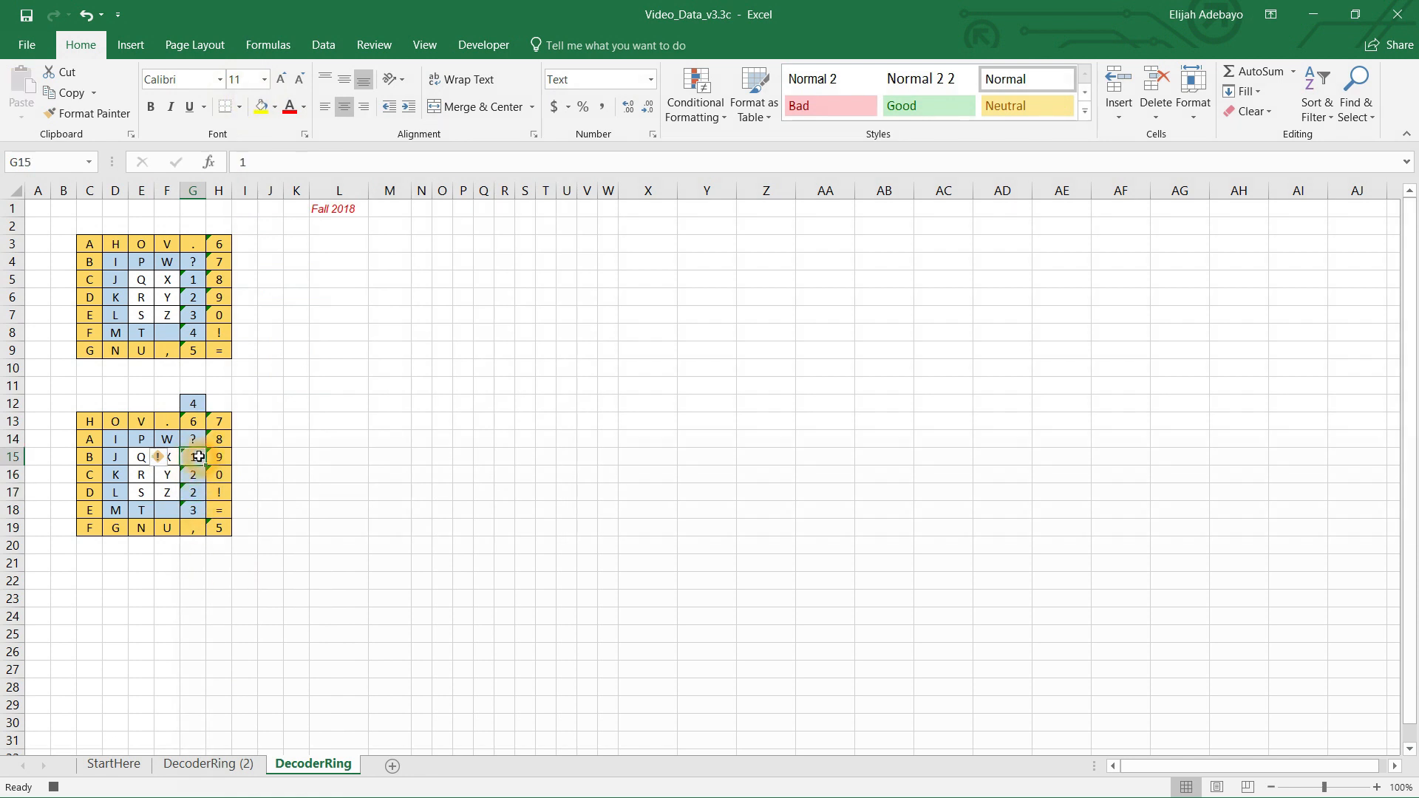
{"action": "key", "text": "ctrl+c"}
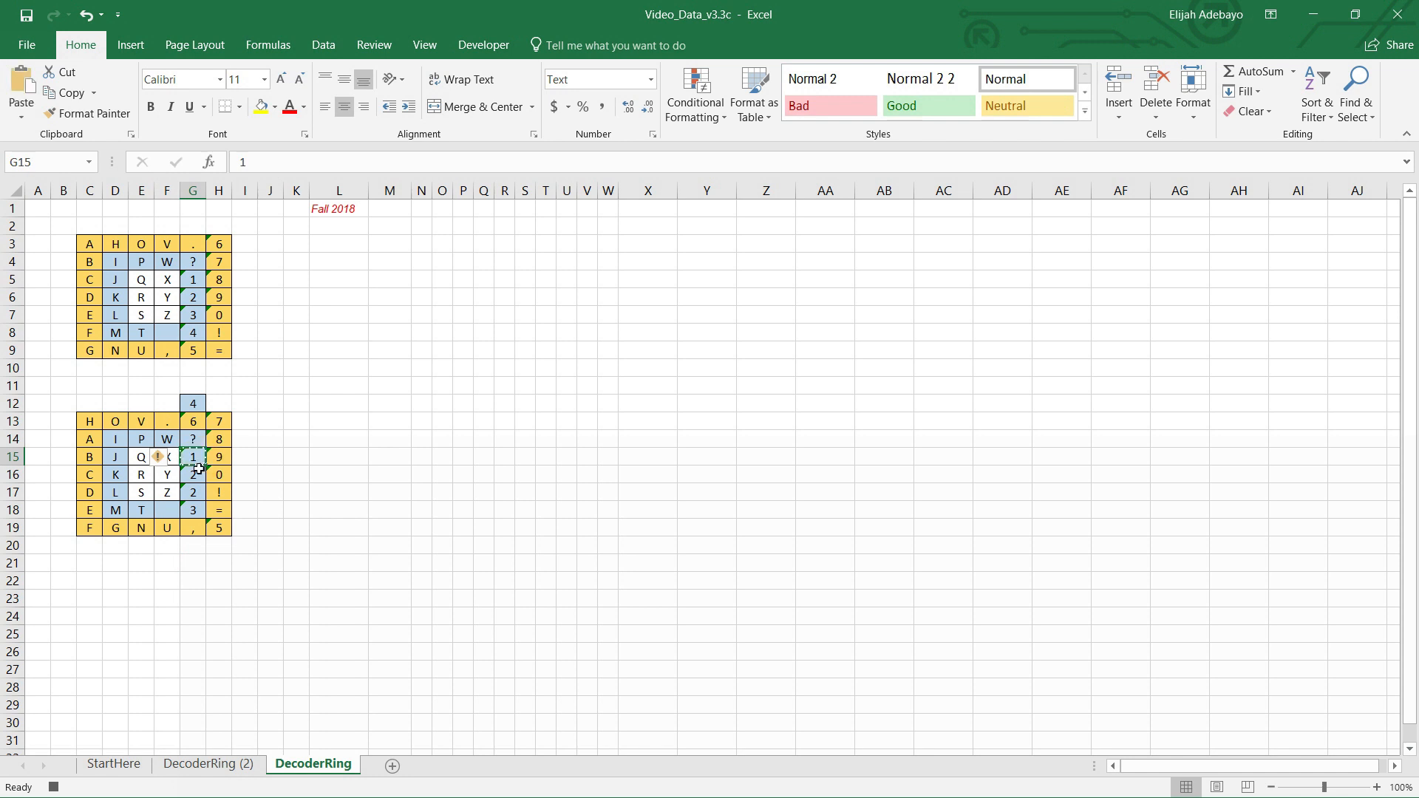
{"action": "left_click", "coordinate": [197, 476]}
{"action": "key", "text": "Escape"}
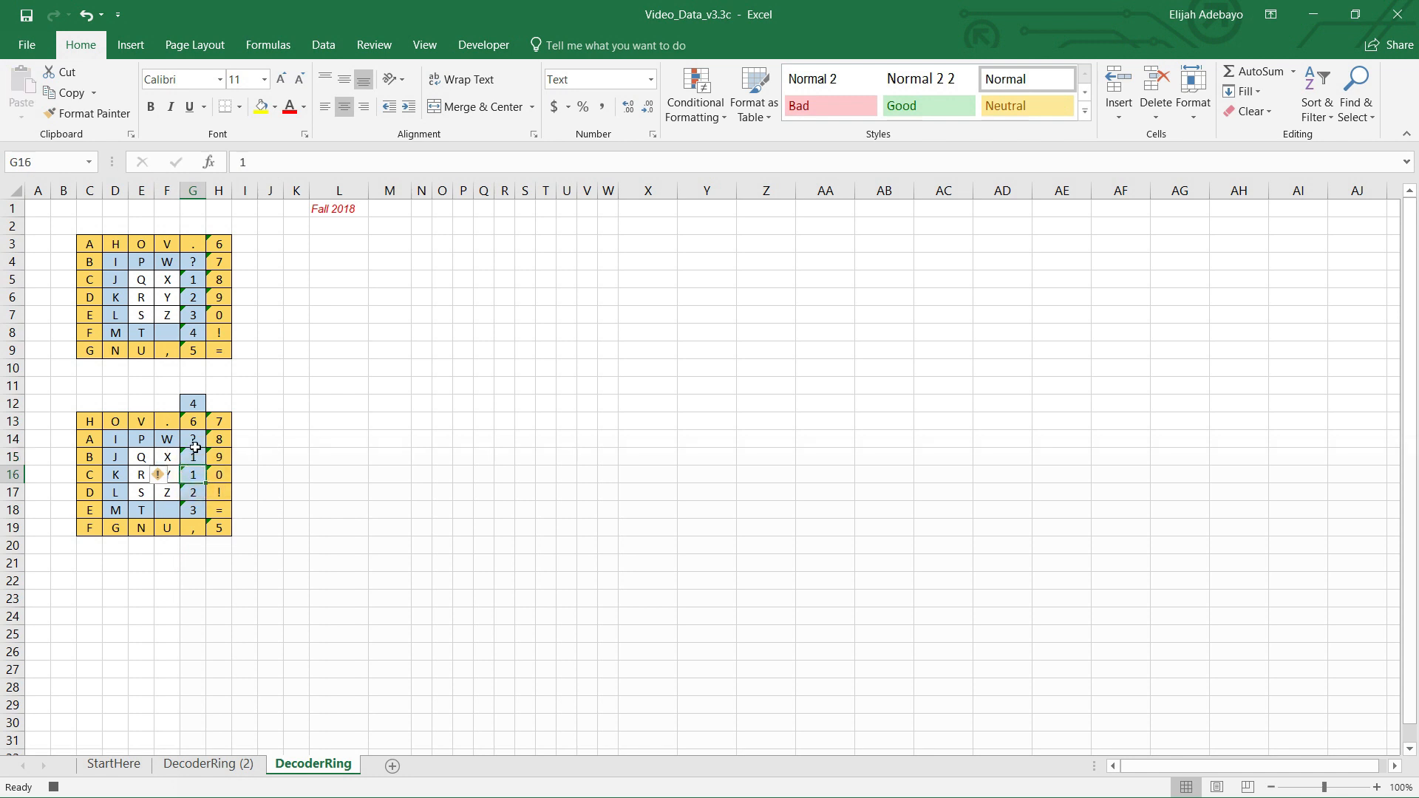
Step: Copy cell G14 and paste it into G15
{"action": "left_click", "coordinate": [195, 438]}
{"action": "key", "text": "ctrl+c"}
{"action": "left_click", "coordinate": [195, 456]}
{"action": "key", "text": "Return"}
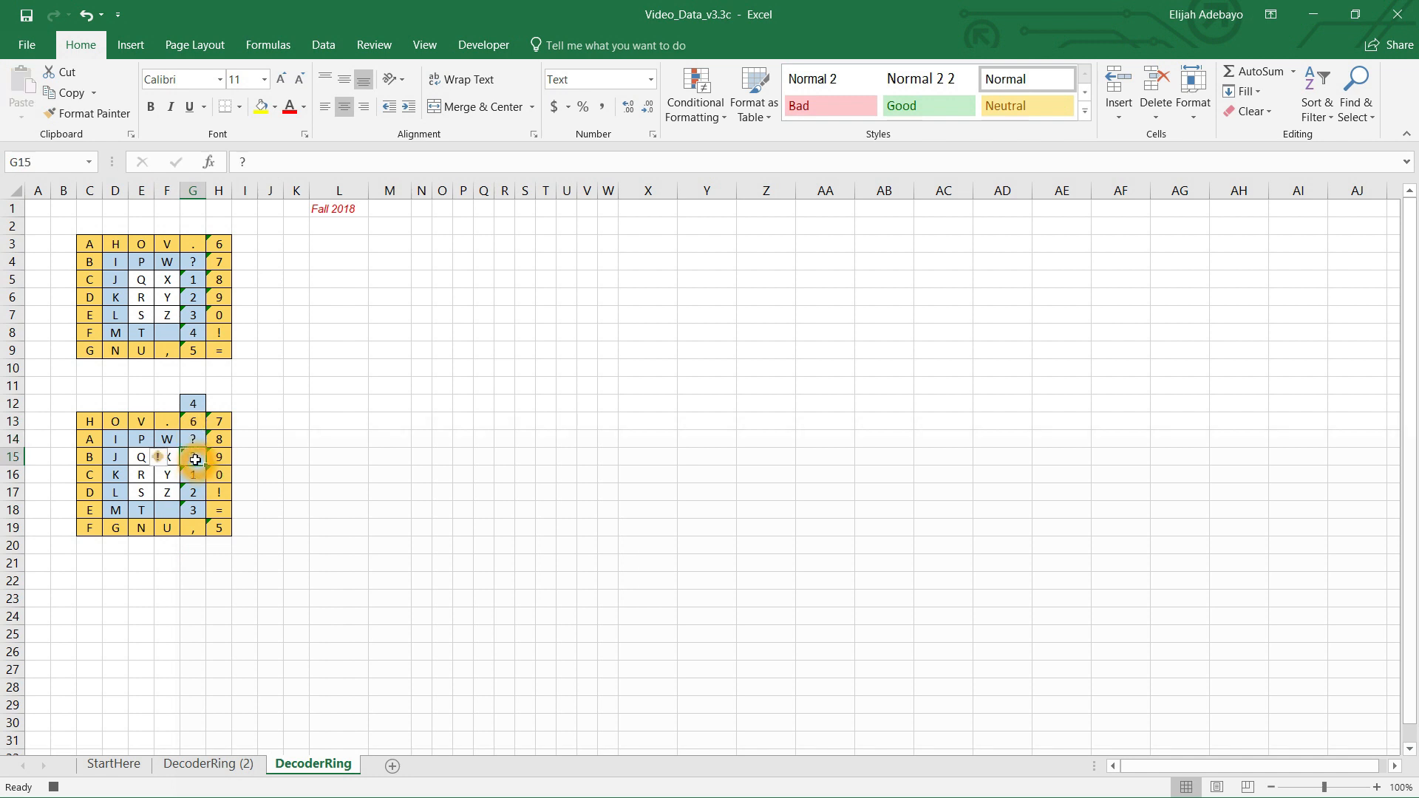
Step: Copy the W from F14 and paste it into G14
{"action": "left_click", "coordinate": [165, 440]}
{"action": "key", "text": "ctrl+c"}
{"action": "left_click", "coordinate": [195, 441]}
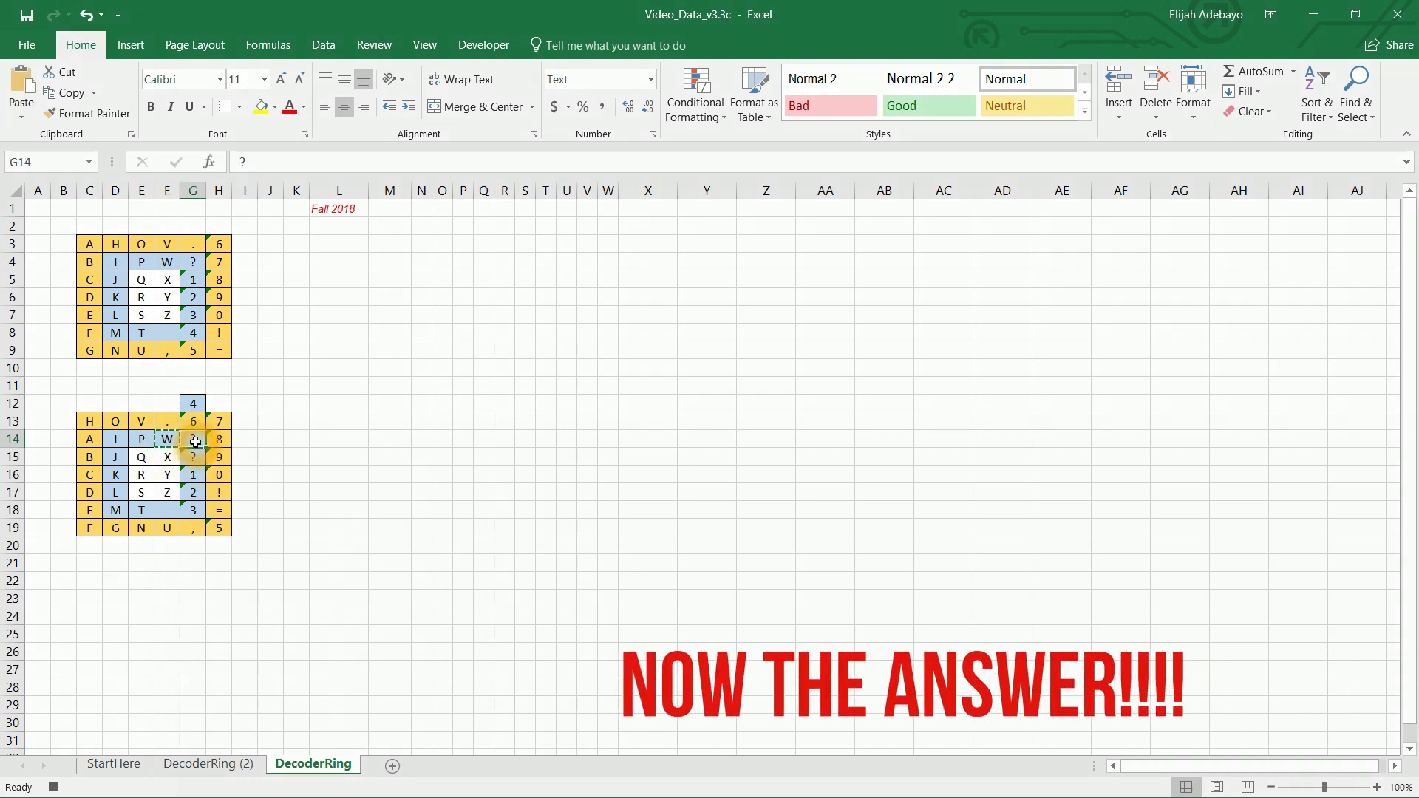
{"action": "key", "text": "ctrl+v"}
Step: Copy the P from E14 and paste it into F14
{"action": "left_click", "coordinate": [141, 442]}
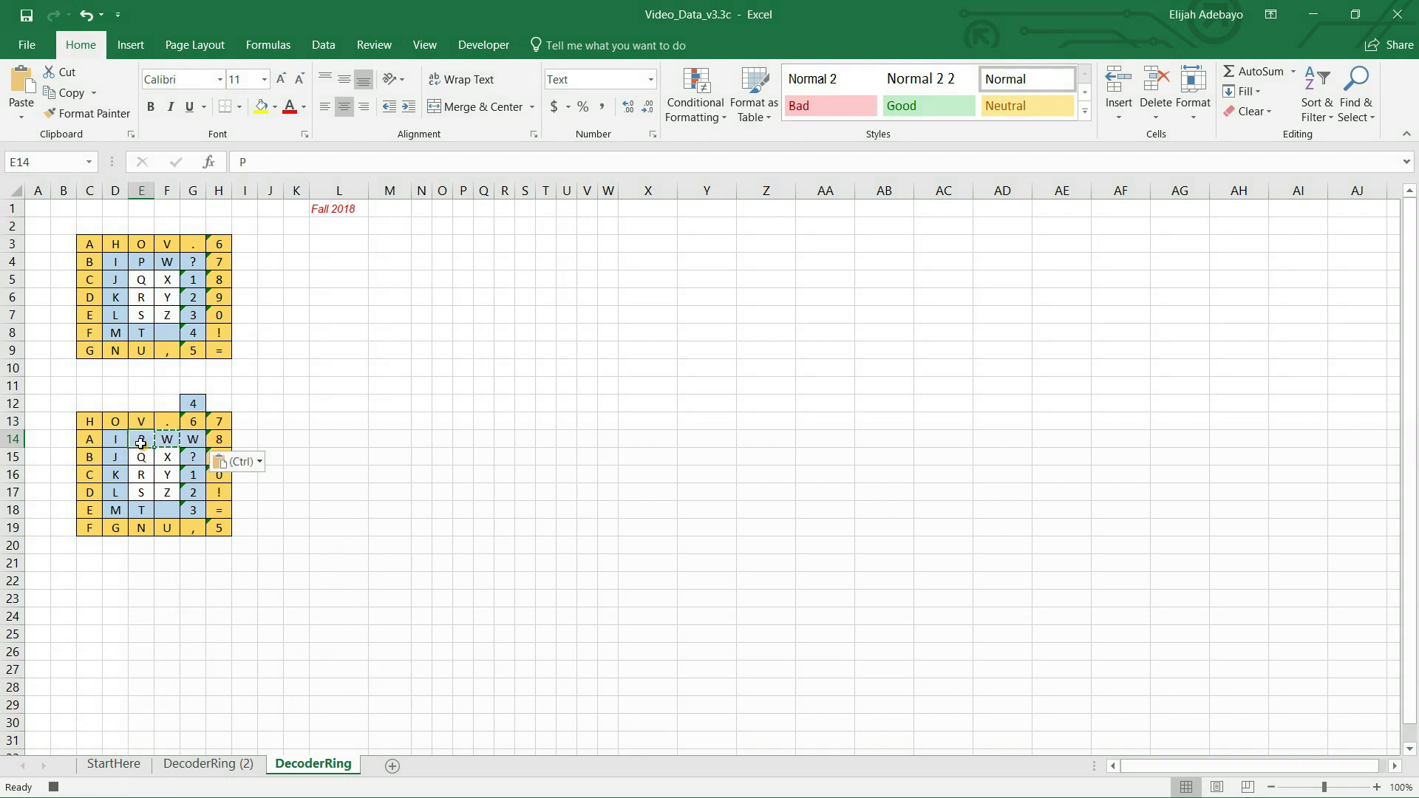
{"action": "key", "text": "ctrl+c"}
{"action": "left_click", "coordinate": [167, 440]}
{"action": "key", "text": "ctrl+v"}
{"action": "key", "text": "ctrl"}
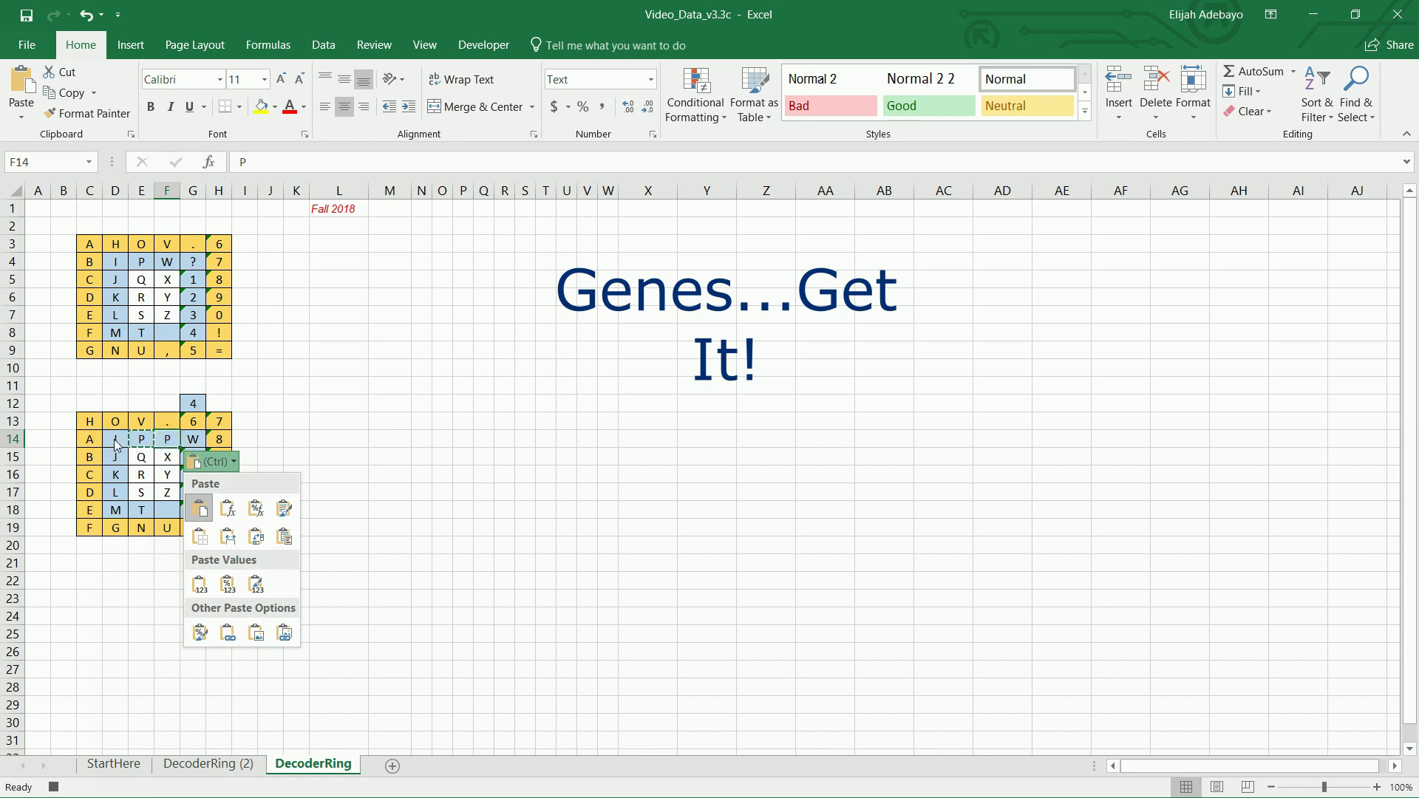
Step: Copy the I from D14 and paste it into E14
{"action": "left_click", "coordinate": [116, 446]}
{"action": "left_click", "coordinate": [116, 440]}
{"action": "key", "text": "ctrl+c"}
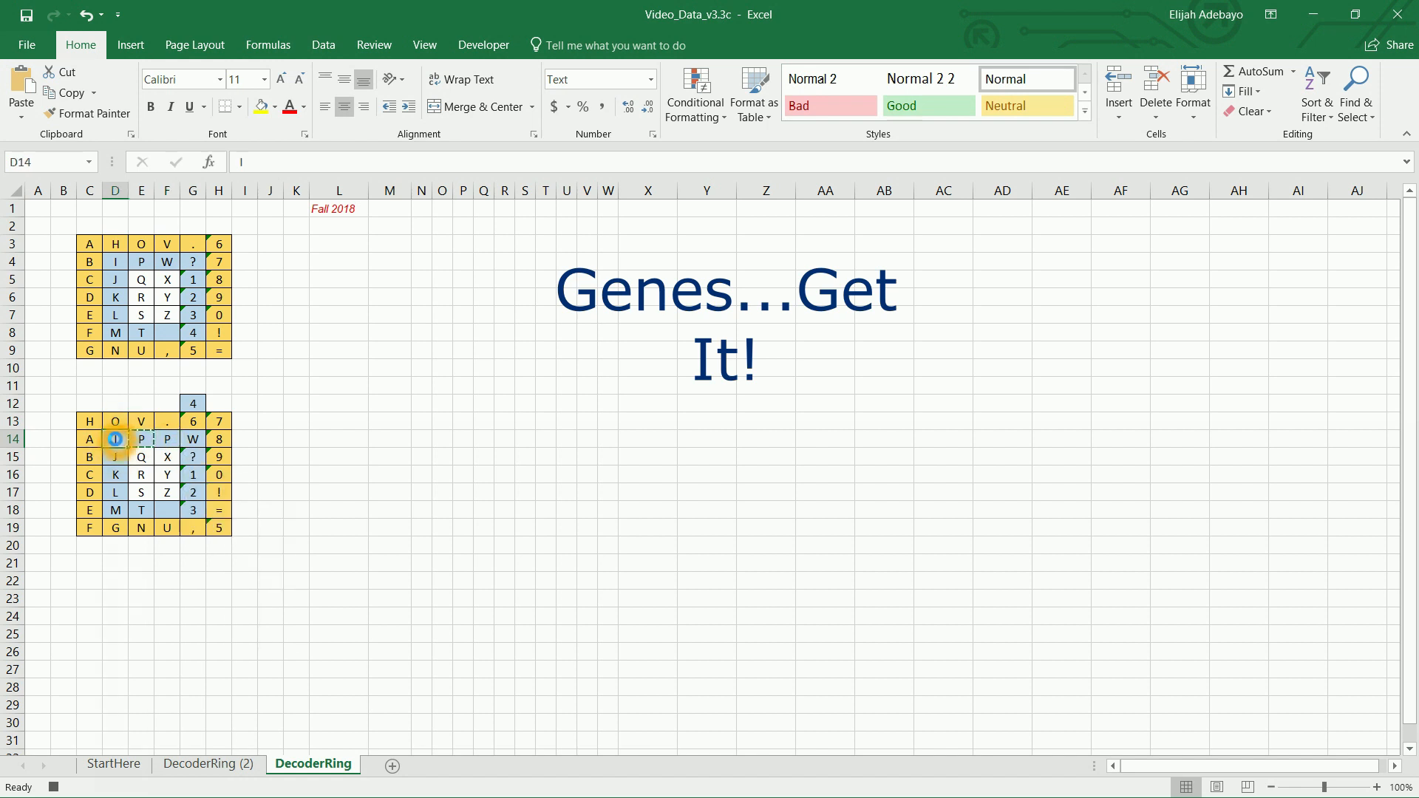
{"action": "left_click", "coordinate": [145, 442]}
{"action": "key", "text": "ctrl+v"}
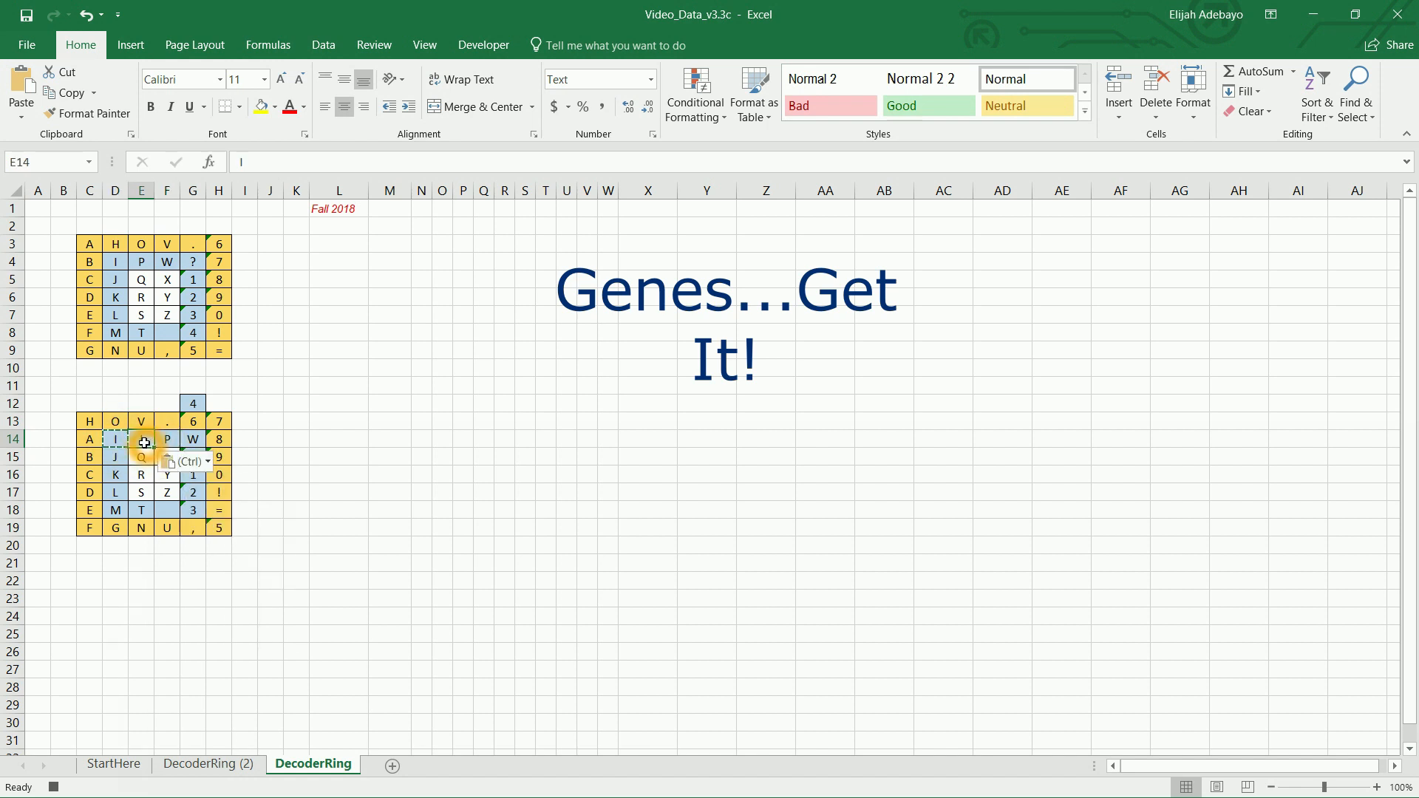
Step: Shift the letters in column D up one row, starting with J into D14, and move T from E18 into D18
{"action": "left_click", "coordinate": [113, 459]}
{"action": "key", "text": "ctrl+c"}
{"action": "left_click", "coordinate": [116, 441]}
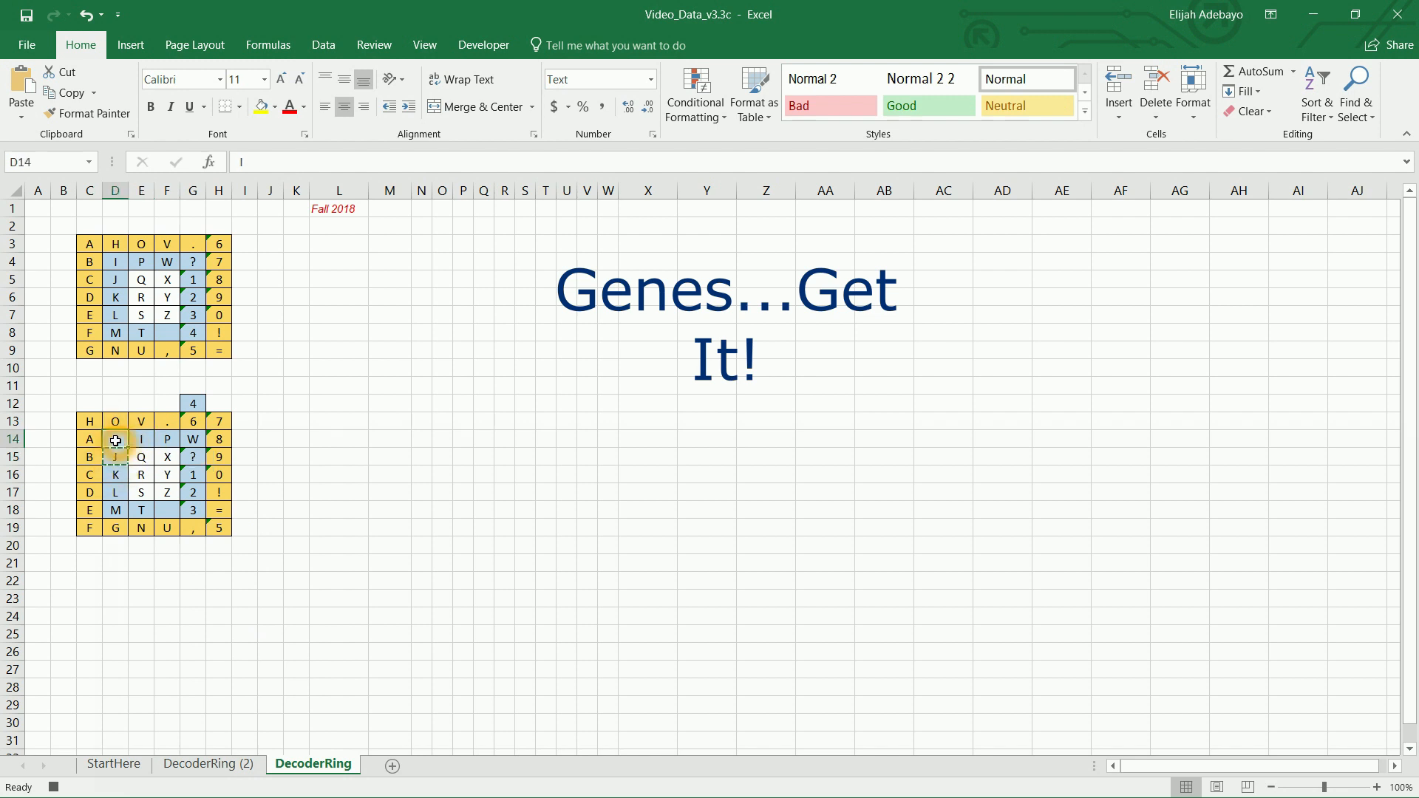
{"action": "key", "text": "ctrl+v"}
{"action": "left_click", "coordinate": [116, 479]}
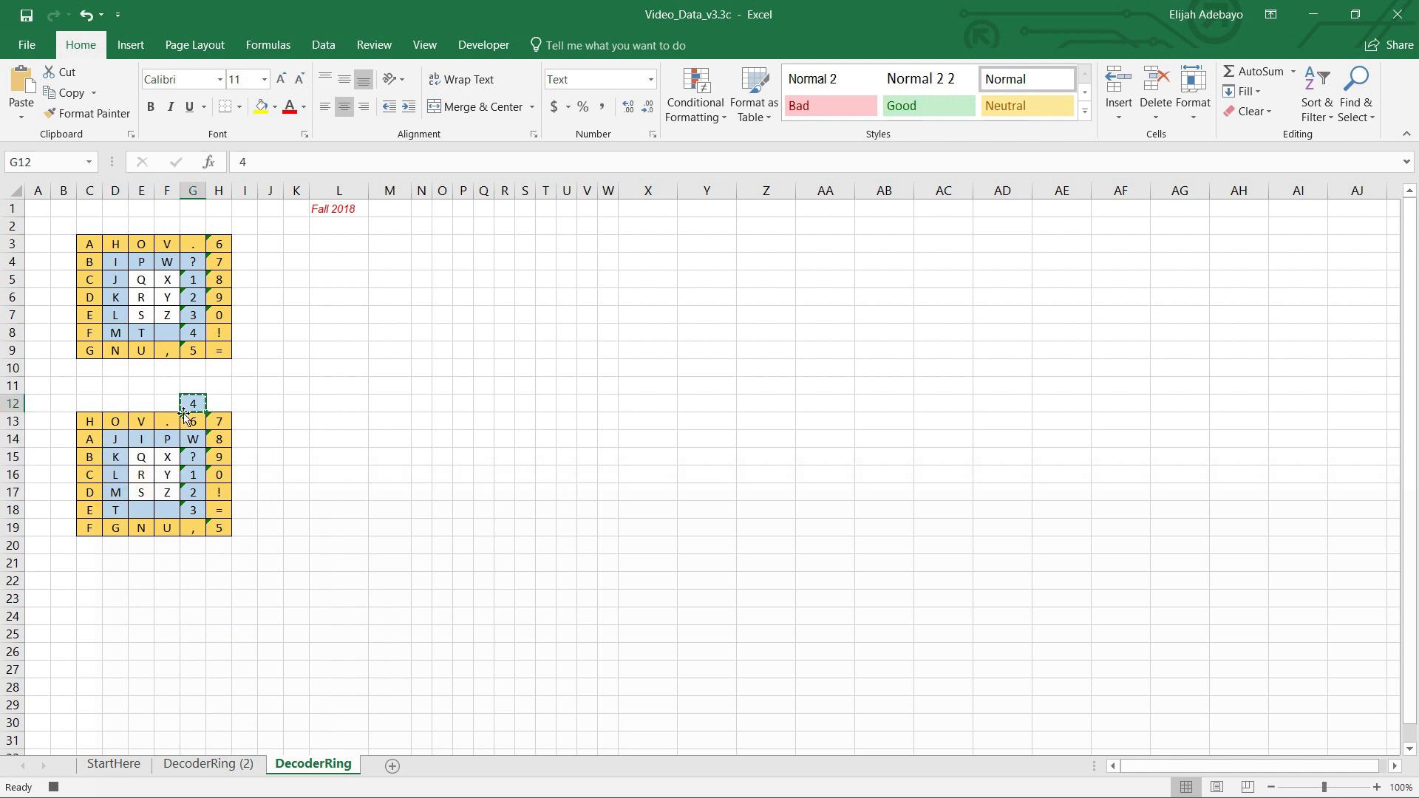
Step: Copy the 4 from G12 and paste it into F18
{"action": "left_click", "coordinate": [193, 402]}
{"action": "left_click", "coordinate": [169, 509]}
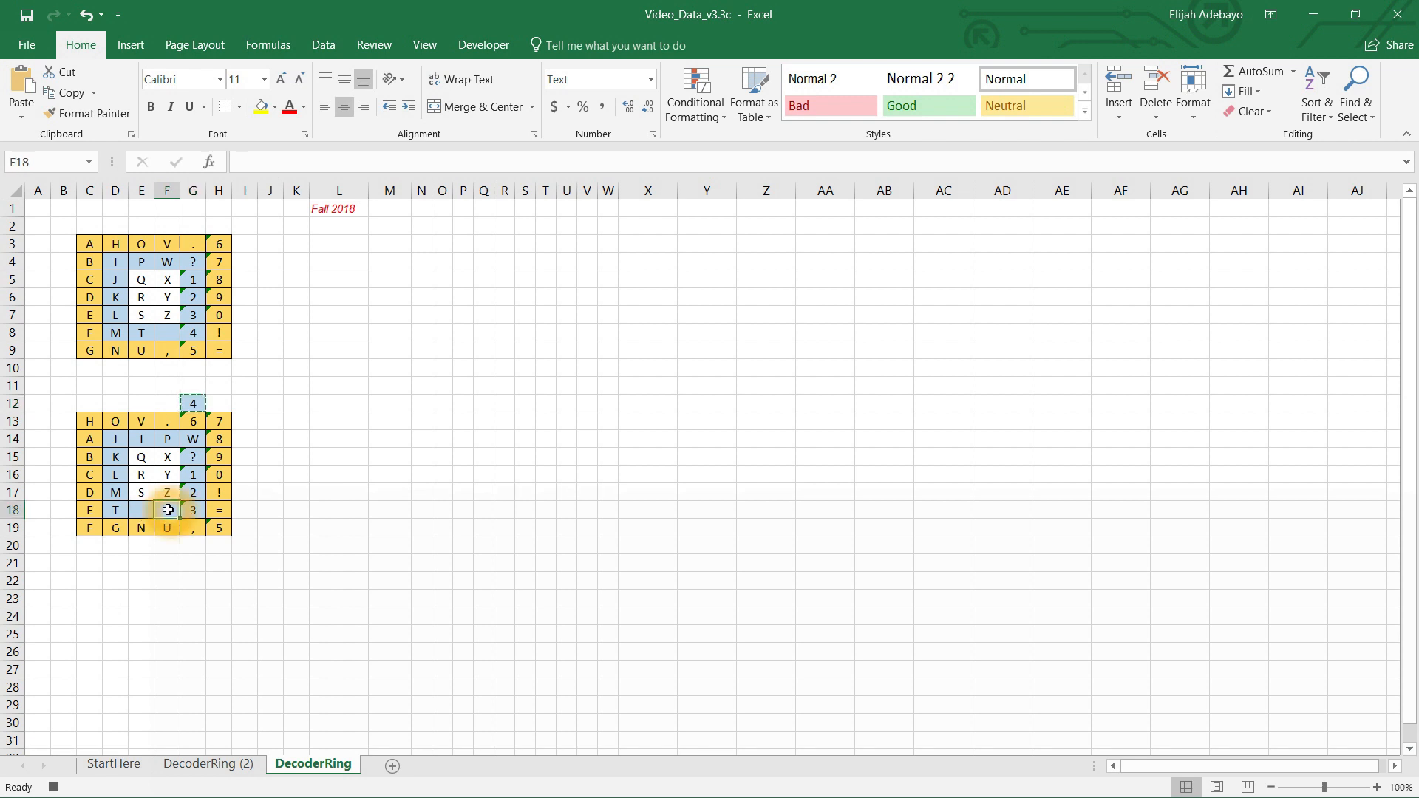
{"action": "key", "text": "ctrl+v"}
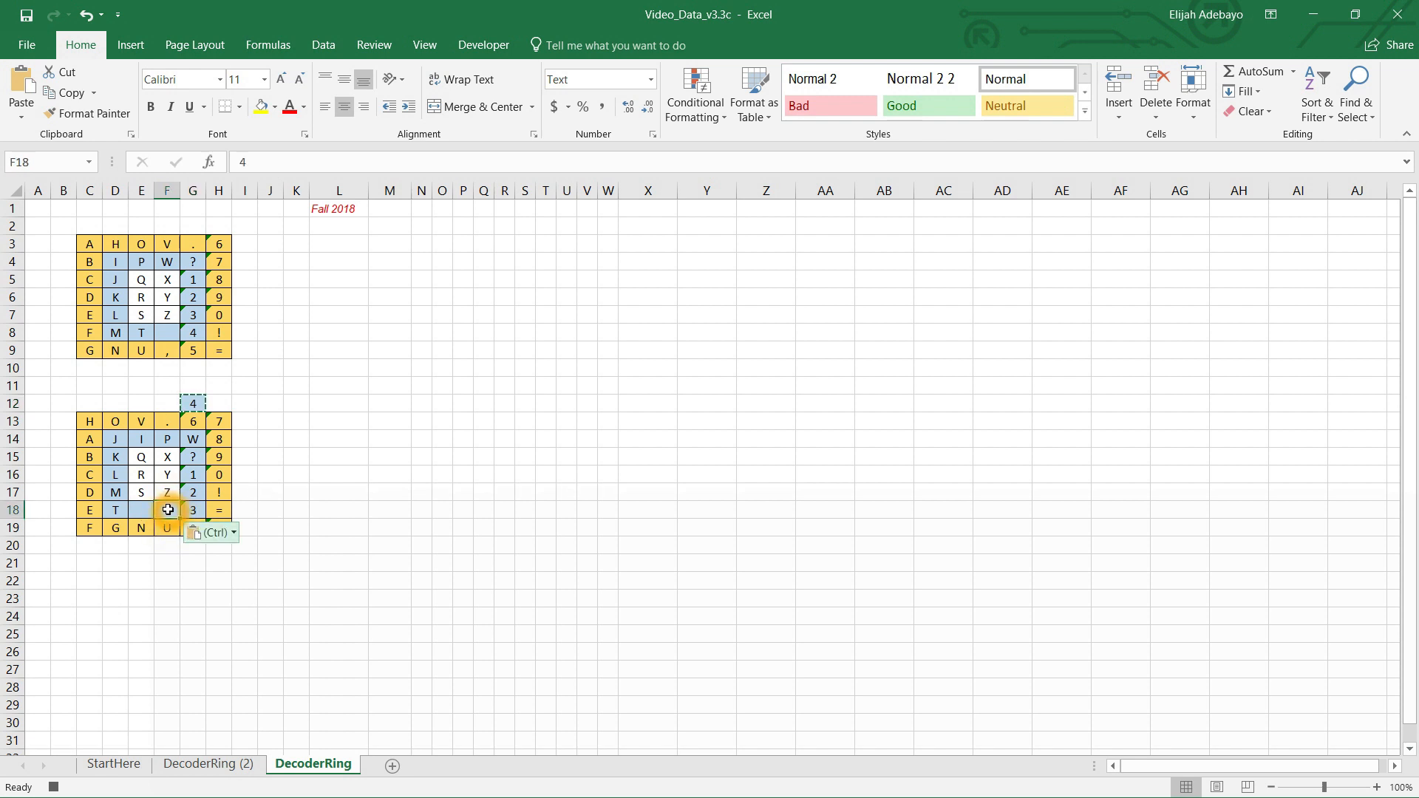
{"action": "key", "text": "ctrl"}
Step: Cut the 4 from G12 and paste it into F18, leaving G12 empty
{"action": "left_click", "coordinate": [194, 405]}
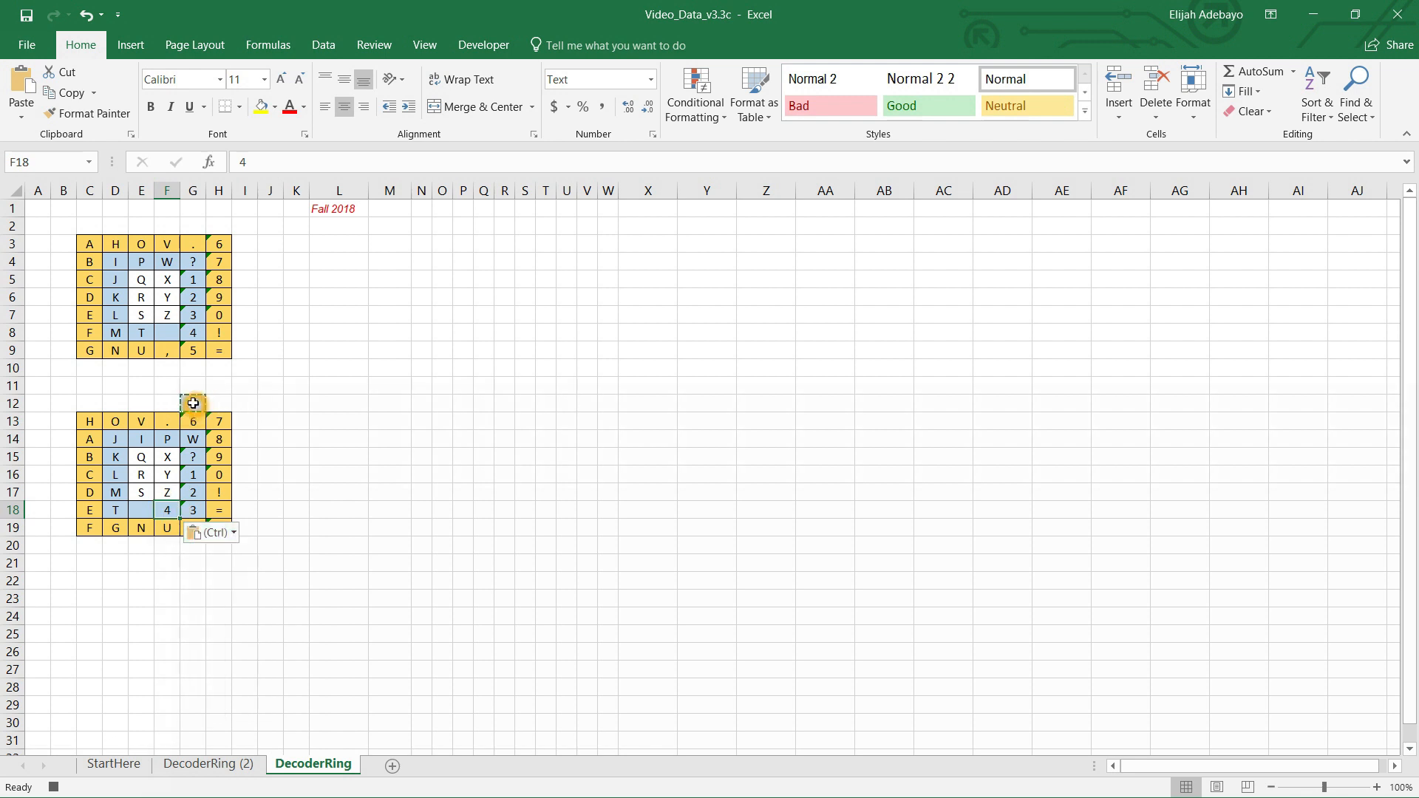
{"action": "right_click", "coordinate": [195, 405]}
{"action": "left_click", "coordinate": [227, 392]}
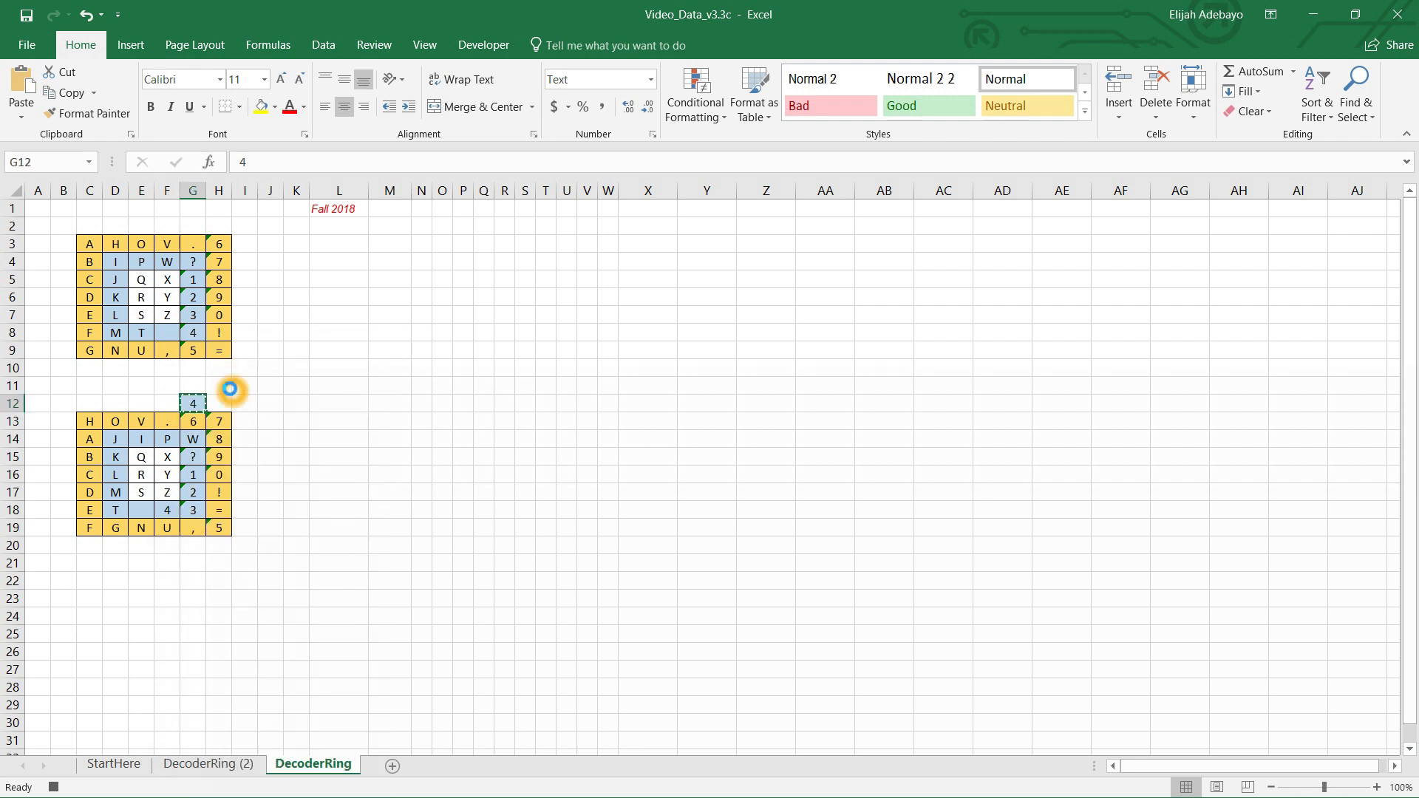
{"action": "left_click", "coordinate": [169, 512]}
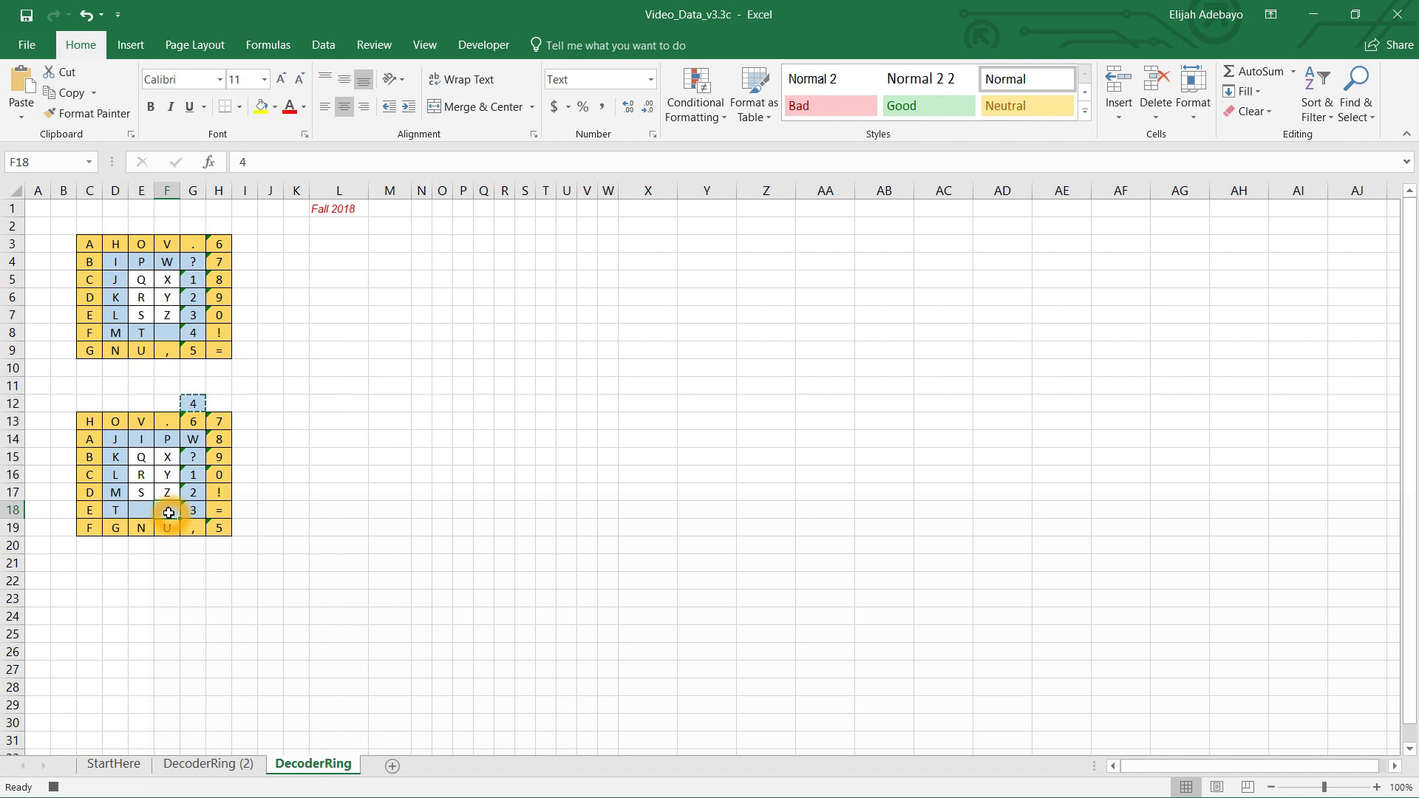
{"action": "key", "text": "ctrl+v"}
{"action": "key", "text": "Return"}
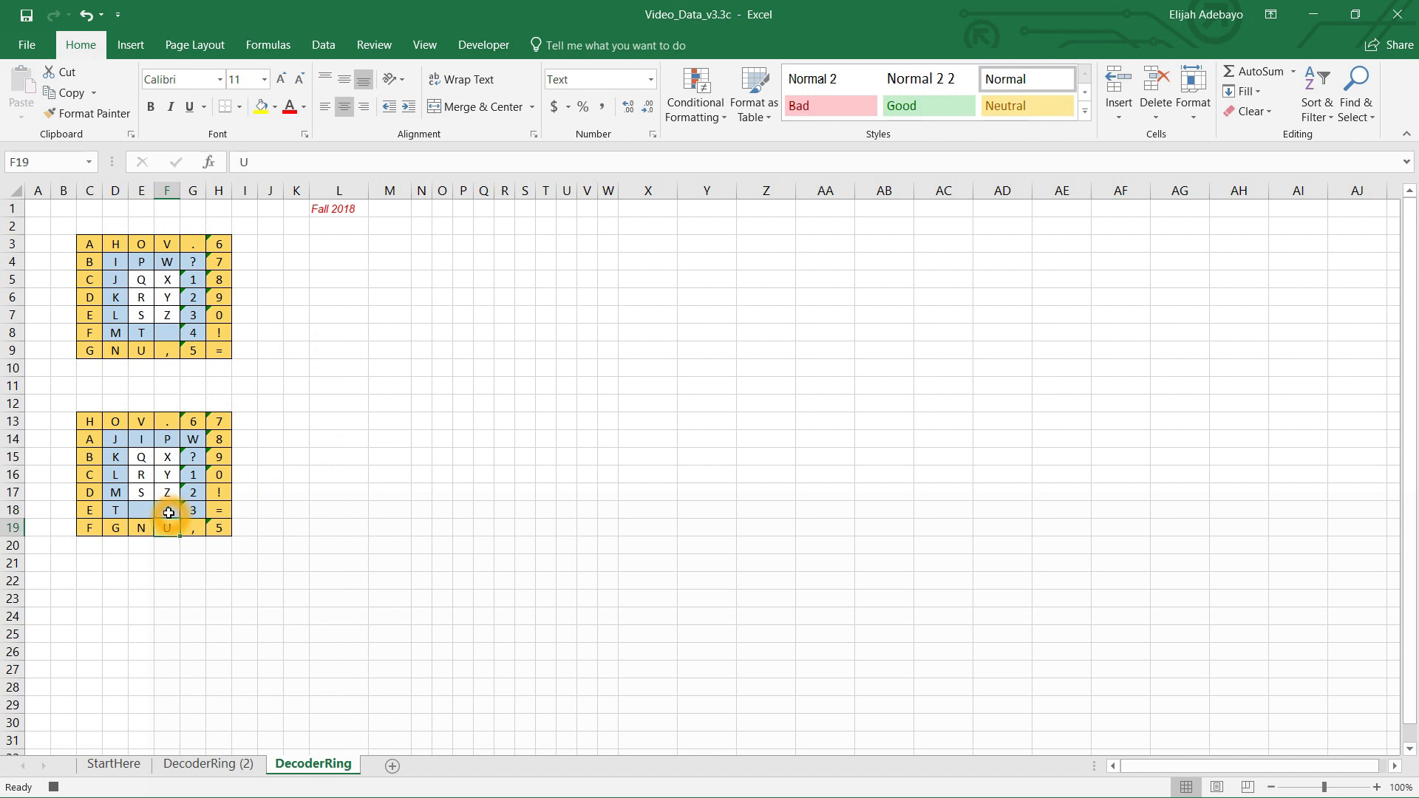
Step: Stop recording the macro from the Developer tab
{"action": "left_click", "coordinate": [497, 49]}
{"action": "left_click", "coordinate": [171, 70]}
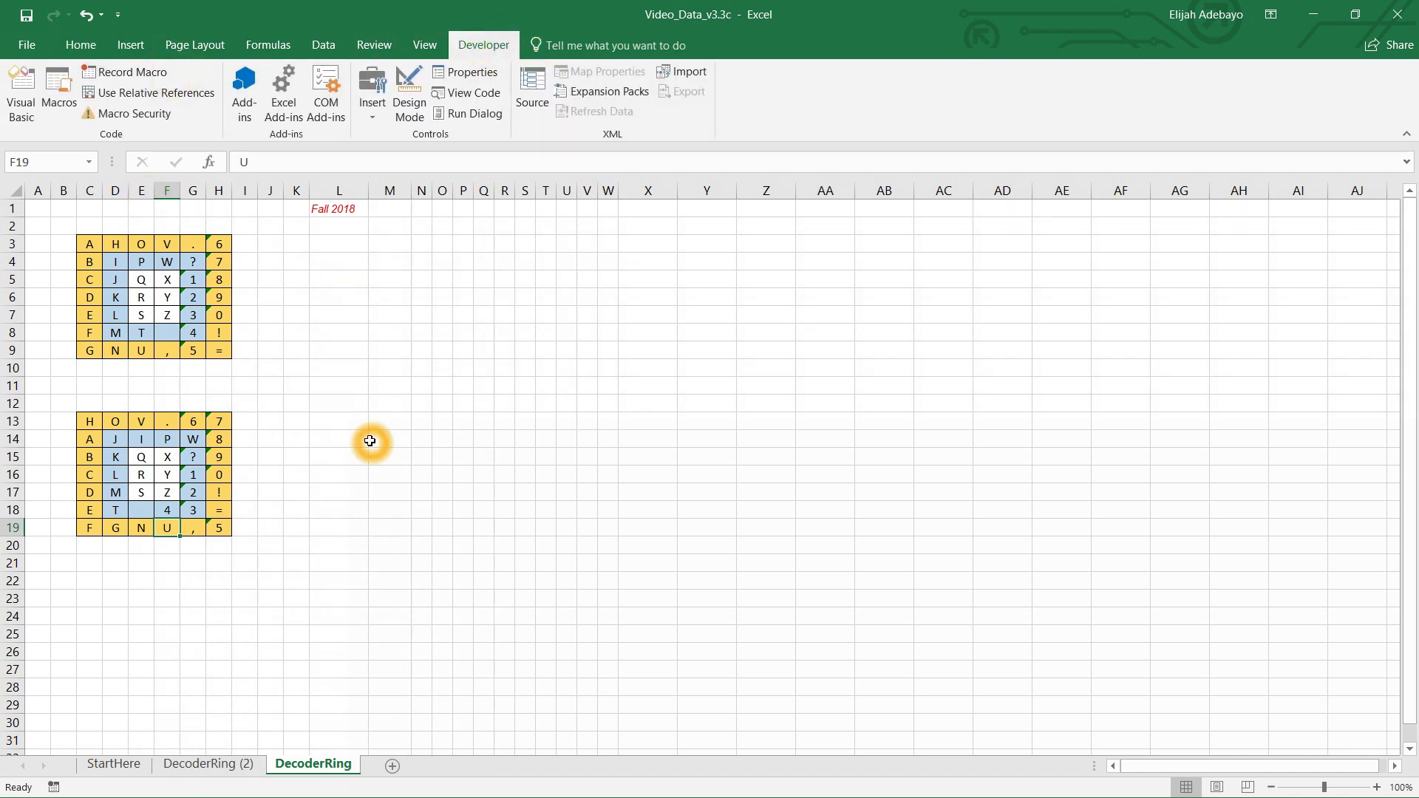
{"action": "left_click", "coordinate": [335, 422]}
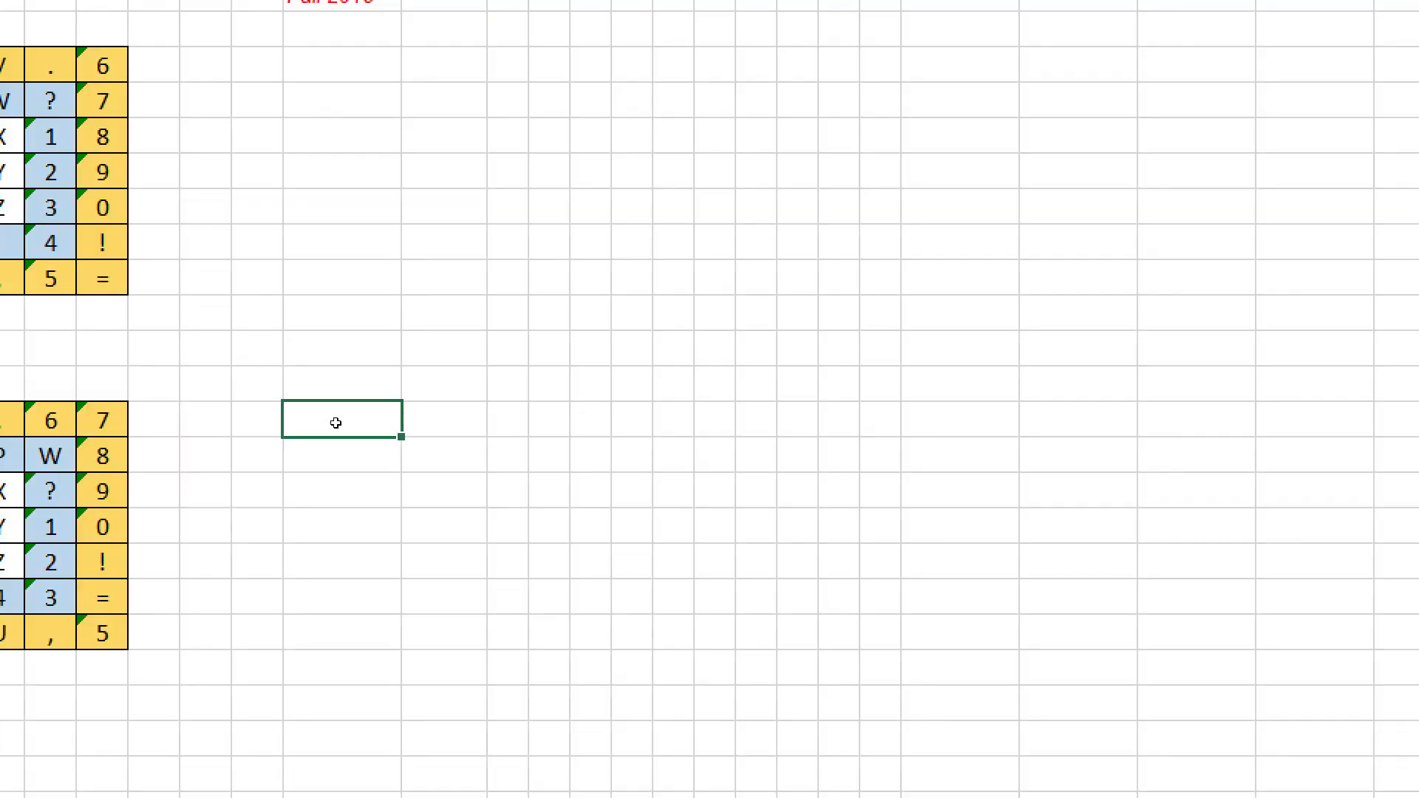